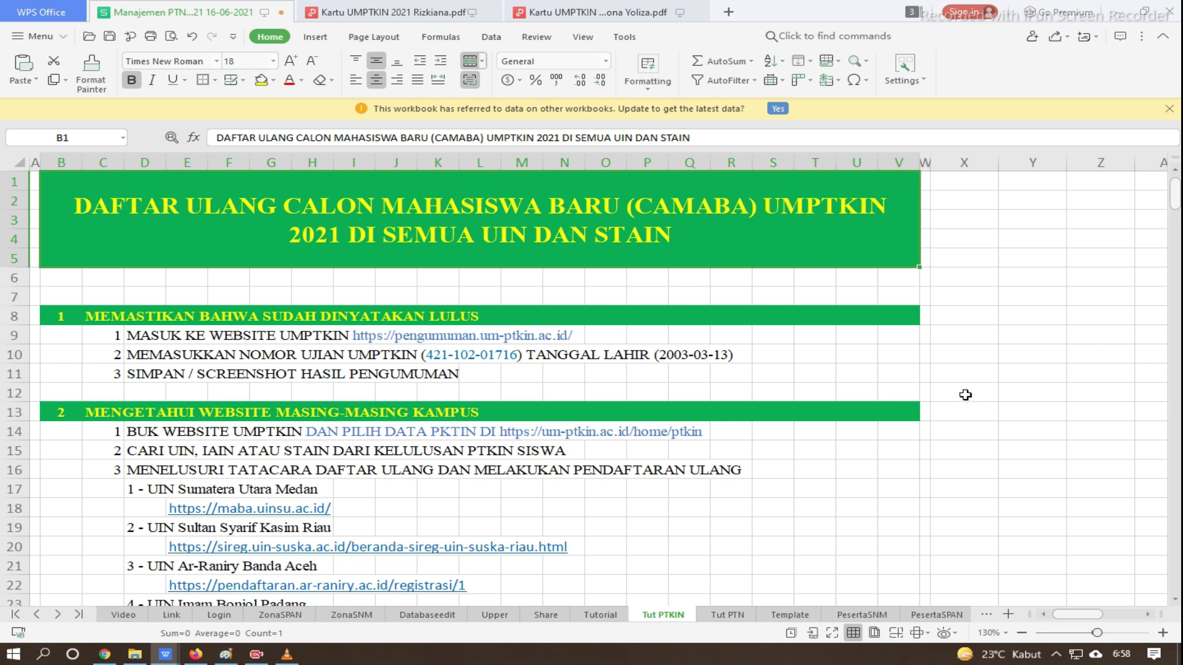
# - Look over the re-registration guide and highlight section 1 about confirming the pass result, rows 8 to 11
pyautogui.scroll(-13, 1079, 422)
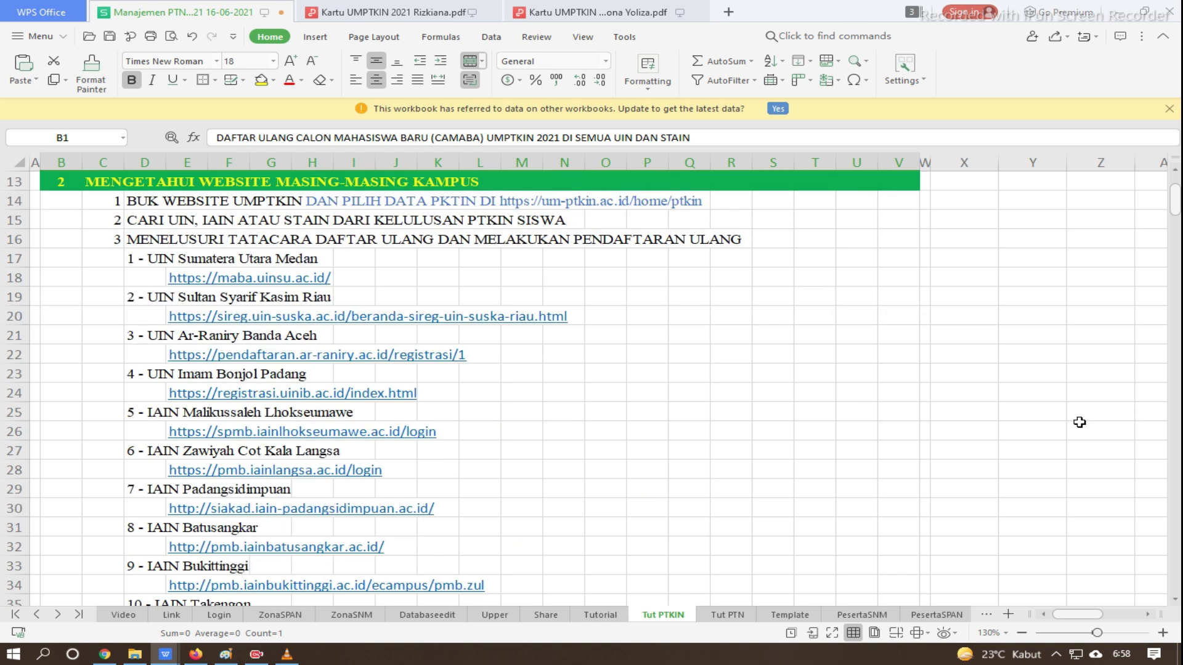
pyautogui.scroll(13, 1079, 422)
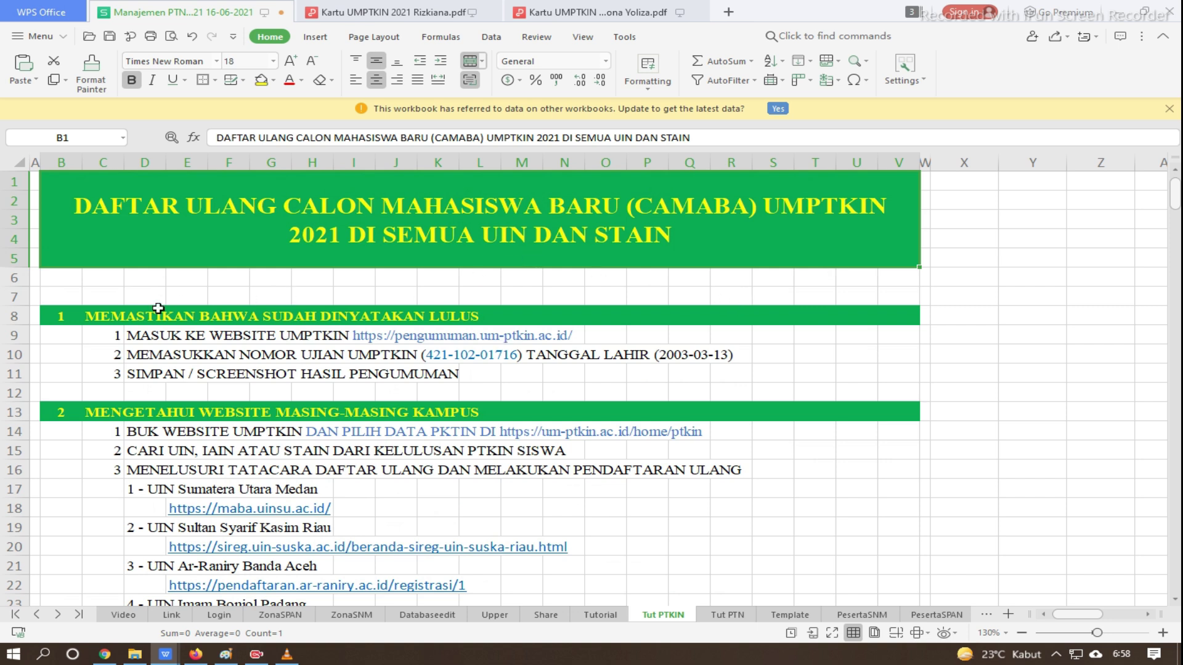
pyautogui.moveTo(56, 316); pyautogui.dragTo(903, 370)
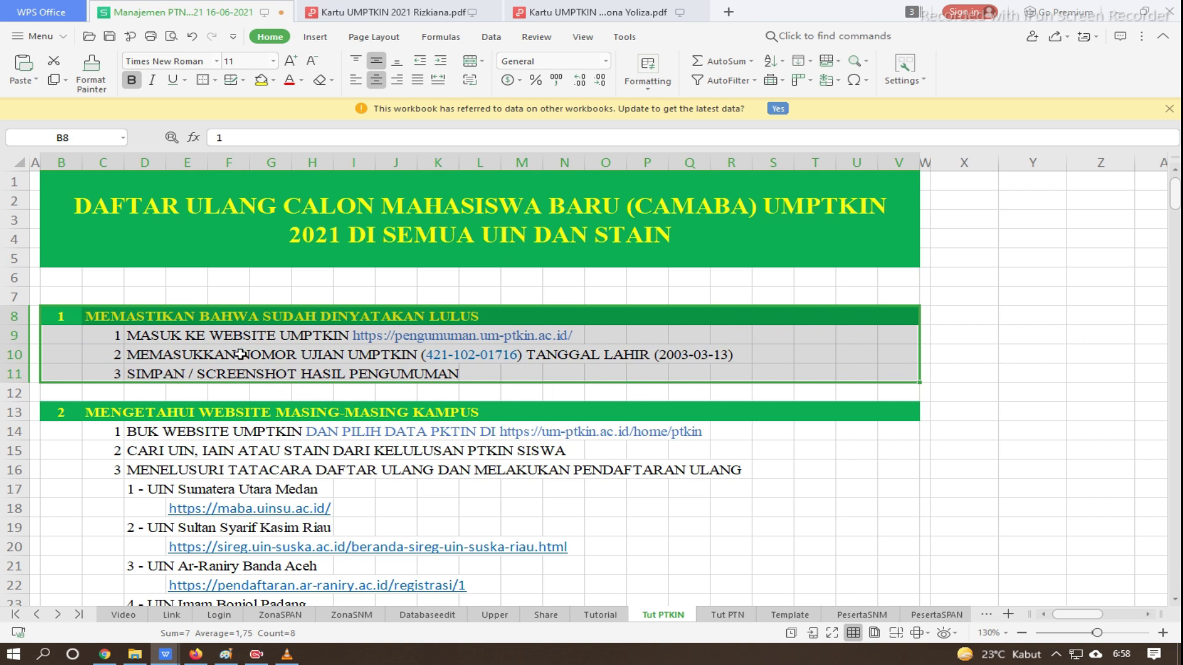
pyautogui.click(1047, 439)
pyautogui.scroll(-2, 189, 433)
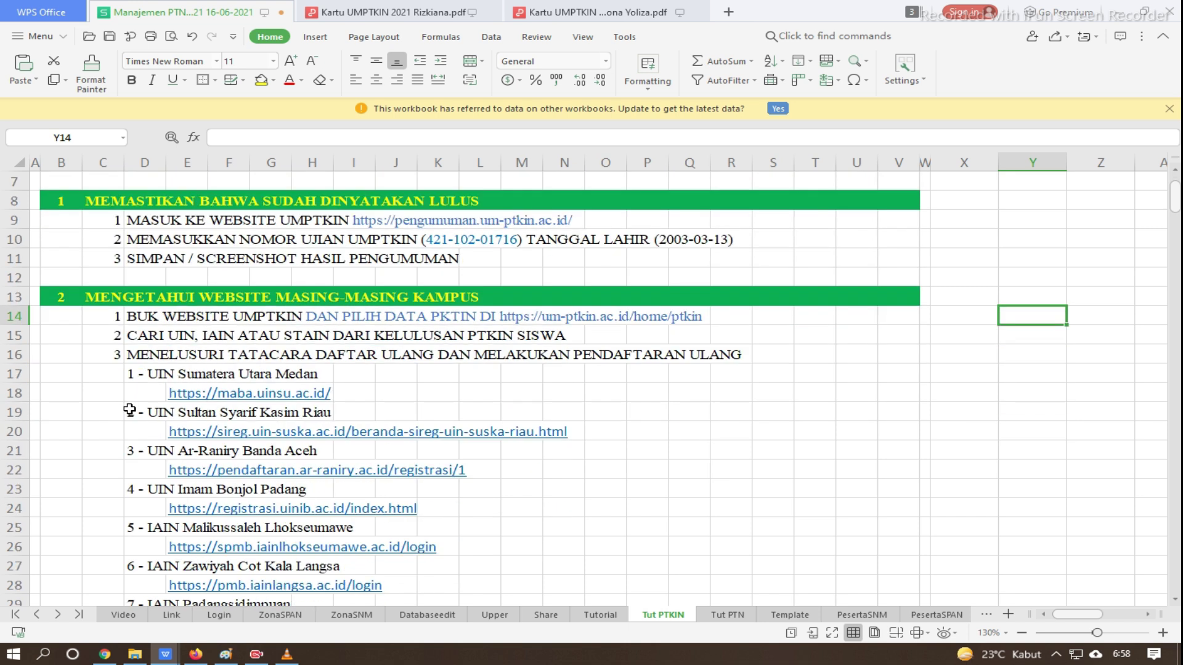
# - Highlight rows 13 to 23 of section 2 about the campus websites and look through its campus links
pyautogui.moveTo(57, 296); pyautogui.dragTo(912, 490)
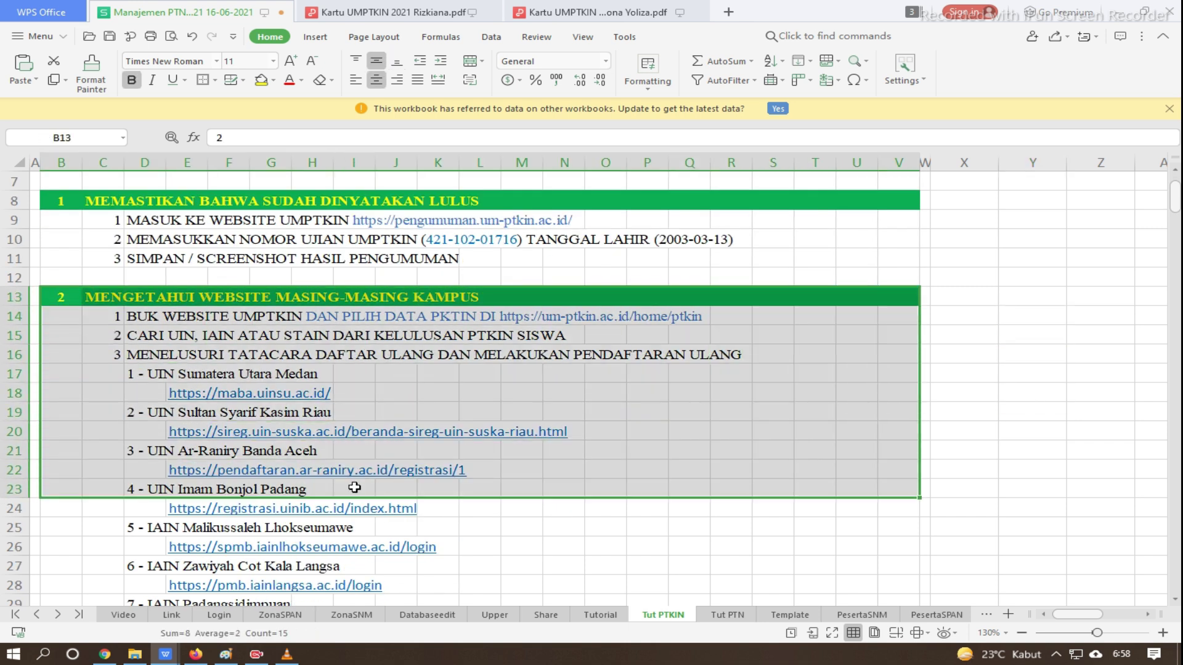
pyautogui.scroll(-1, 354, 488)
pyautogui.scroll(-1, 207, 474)
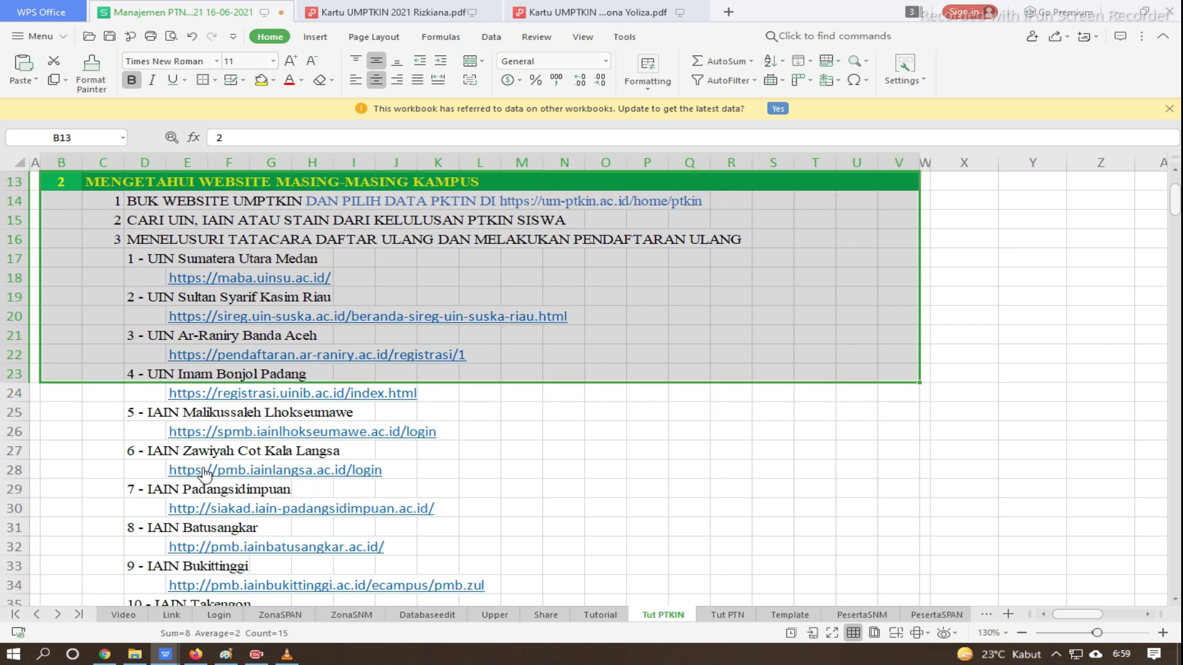
pyautogui.scroll(2, 205, 474)
pyautogui.click(1047, 349)
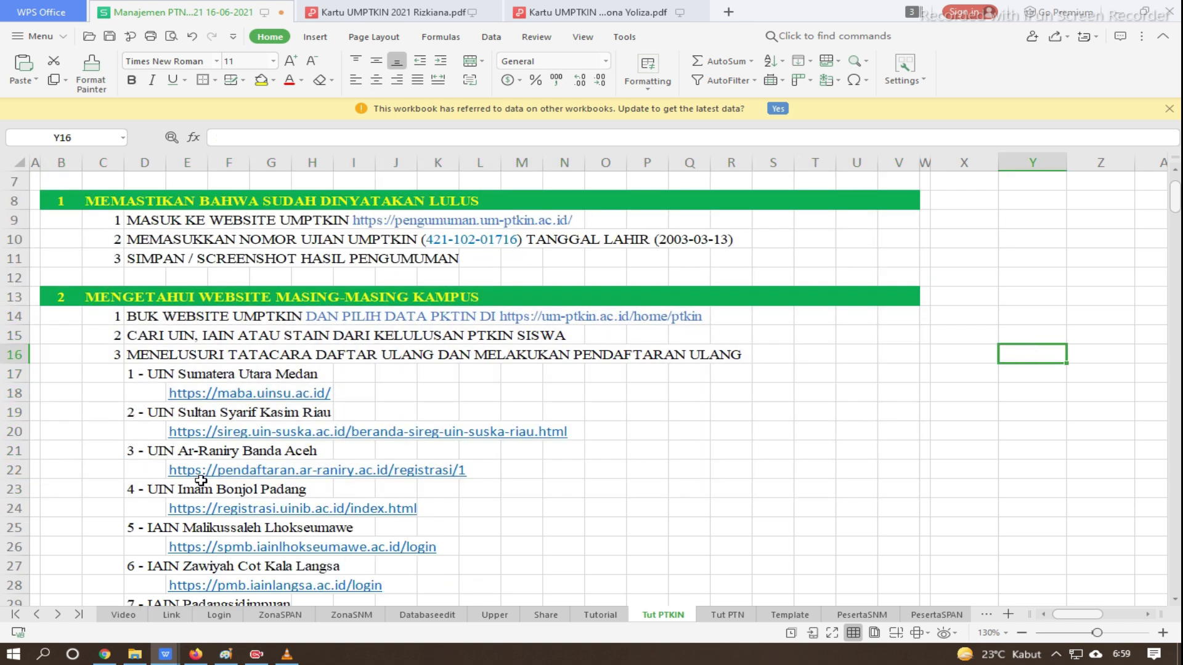
pyautogui.scroll(-4, 201, 480)
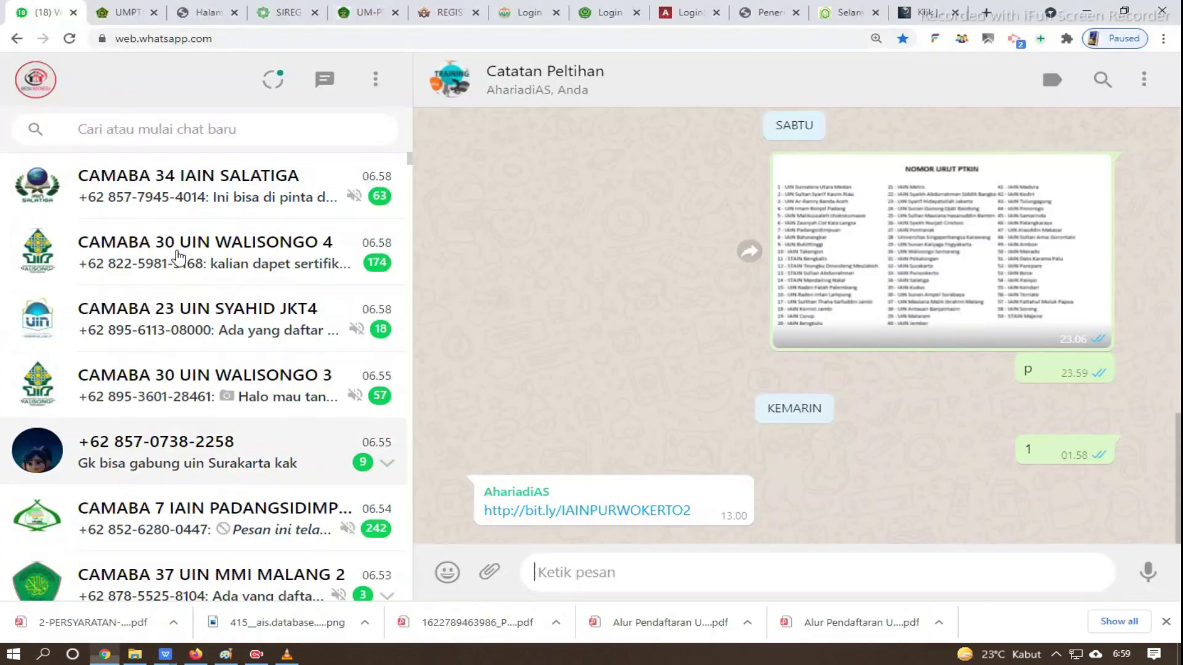
# - Switch to Chrome and look through the UMPTKIN site's PTKIN list from UIN Sumatera Utara Medan to IAIN Takengon
pyautogui.click(105, 654)
pyautogui.click(126, 13)
pyautogui.scroll(20, 471, 348)
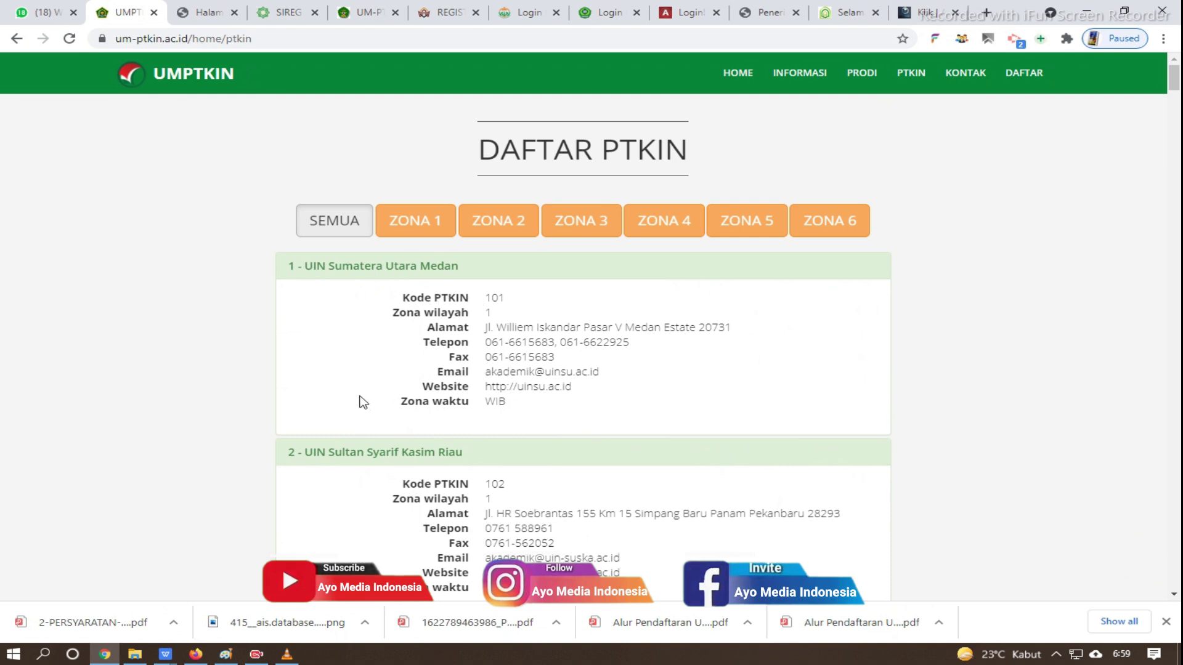
pyautogui.scroll(-5, 326, 369)
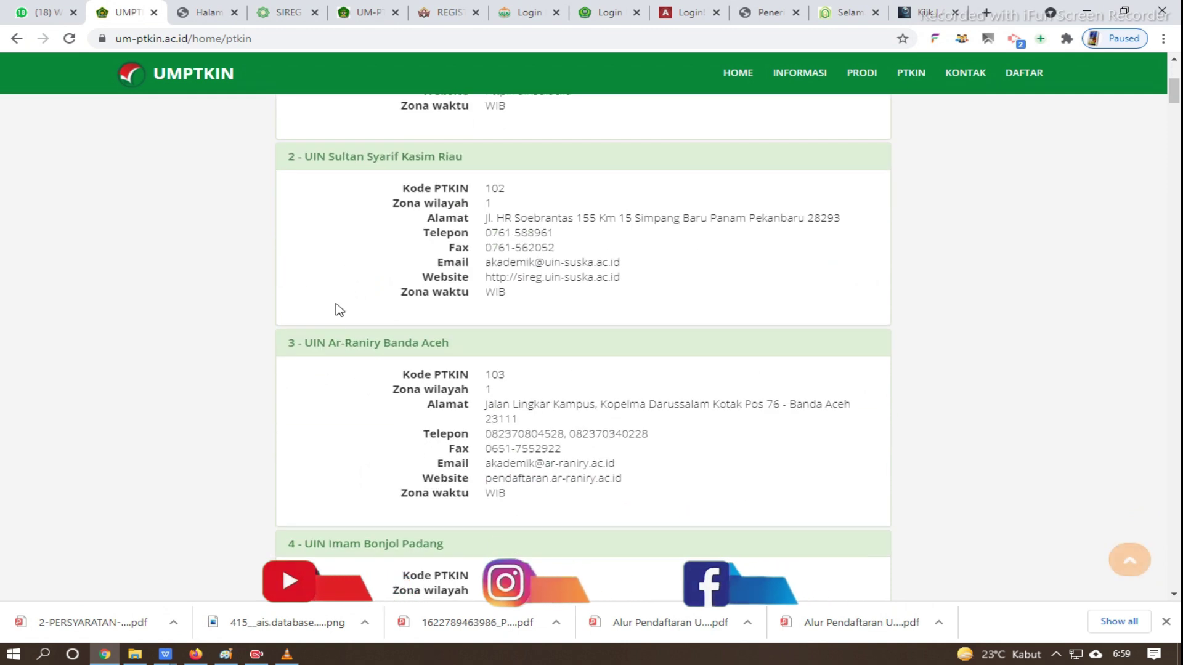
pyautogui.scroll(-20, 336, 303)
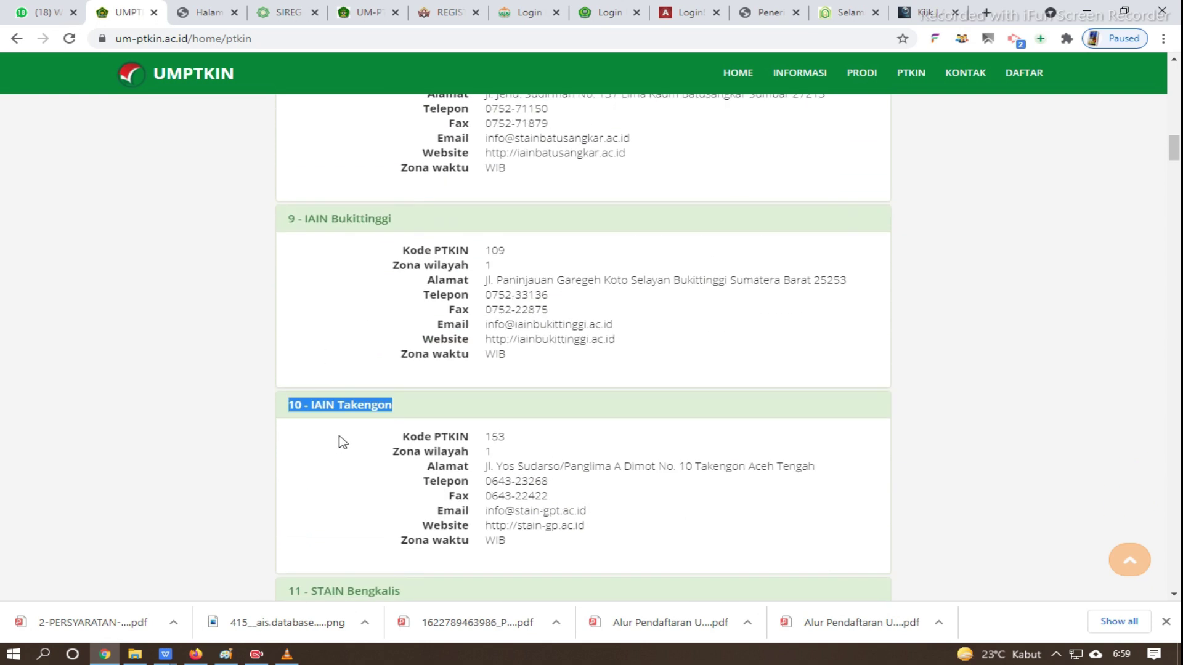
pyautogui.scroll(-1, 343, 443)
# - Switch back to the Manajemen PTN workbook and check the end of the campus link list in section 2
pyautogui.click(166, 653)
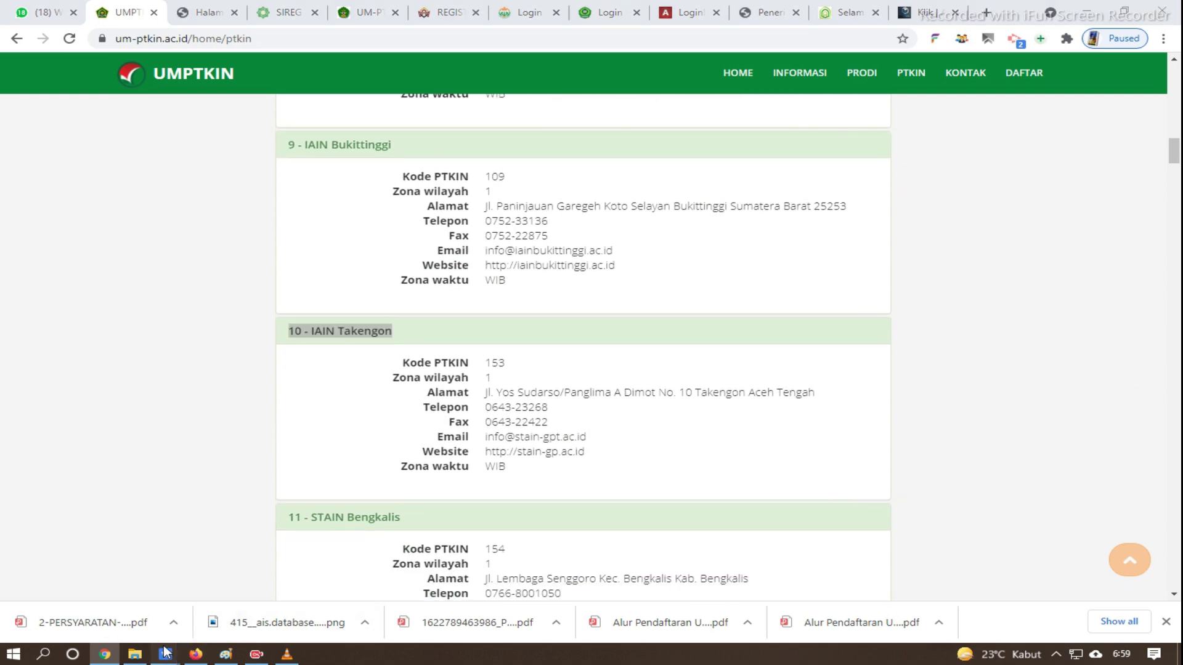
pyautogui.click(126, 594)
pyautogui.scroll(2, 167, 417)
pyautogui.scroll(-2, 148, 493)
pyautogui.click(141, 544)
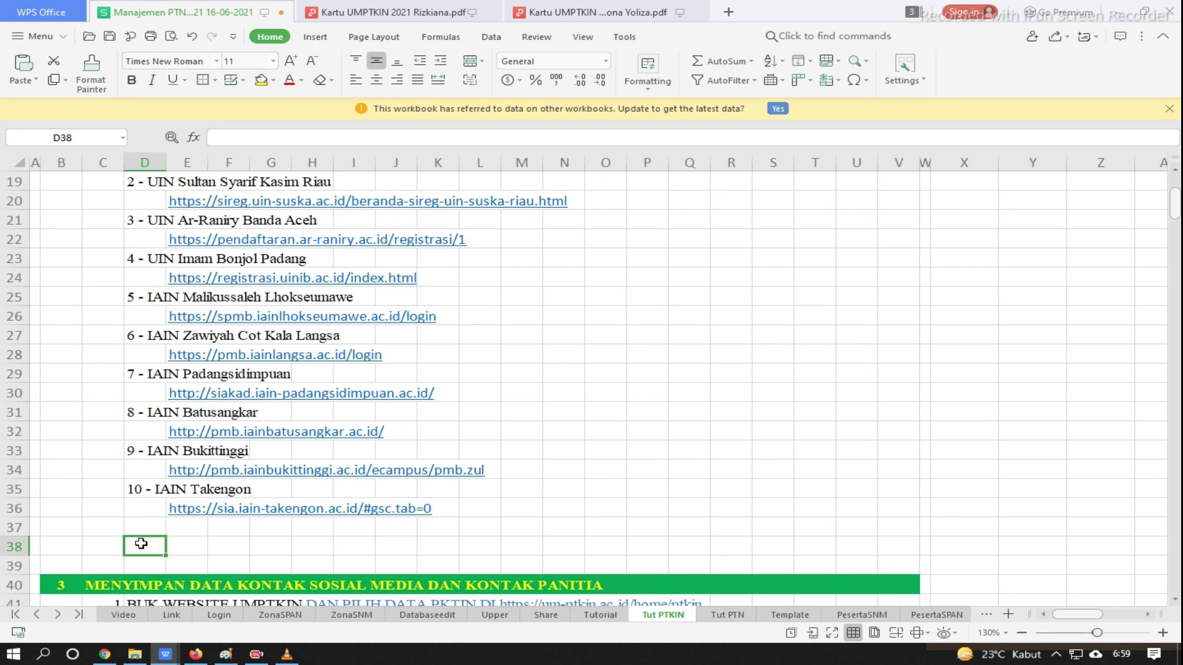
# - Switch to Chrome and browse the rest of the PTKIN list down to its last entry, STAIN Majene
pyautogui.click(105, 654)
pyautogui.scroll(-3, 351, 431)
pyautogui.scroll(-14, 351, 443)
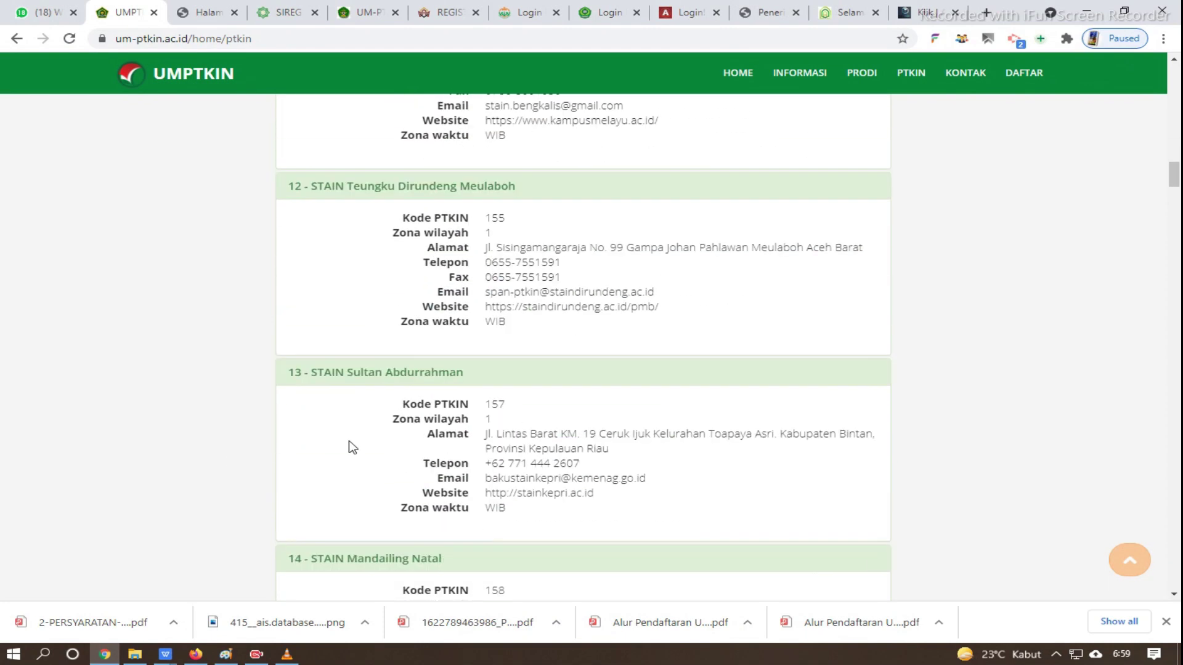
pyautogui.moveTo(1176, 216); pyautogui.dragTo(1175, 563)
pyautogui.scroll(1, 224, 257)
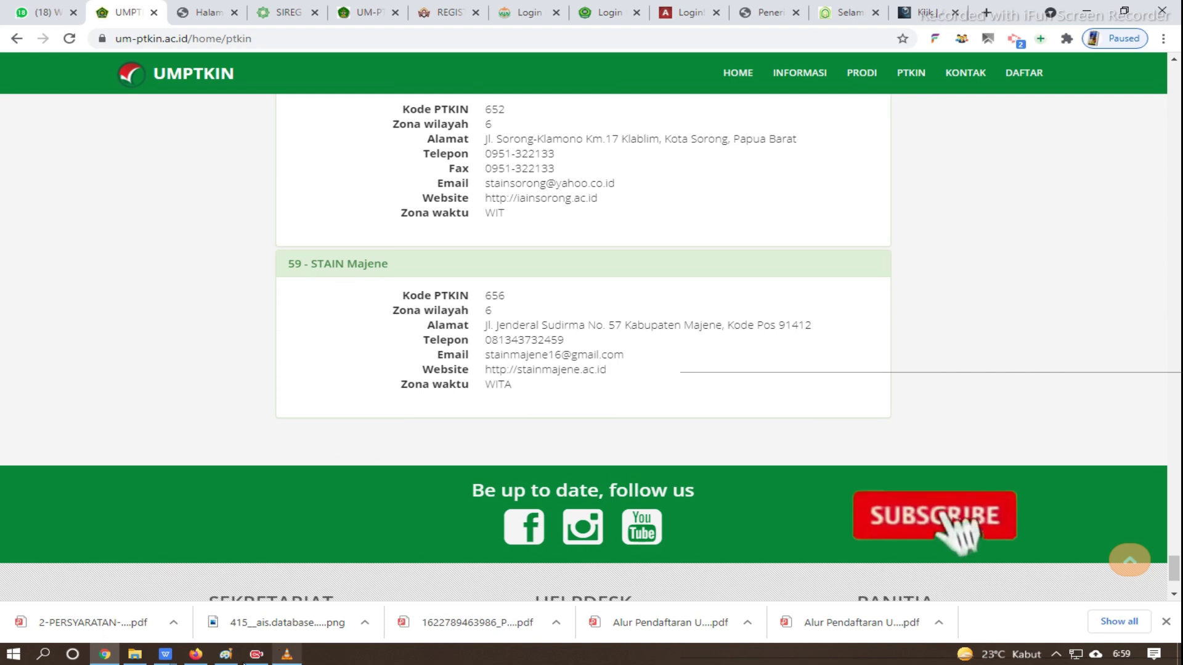
# - Switch to the Manajemen PTN workbook and highlight section 3 about saving social media and committee contacts, rows 40 to 43
pyautogui.moveTo(196, 657)
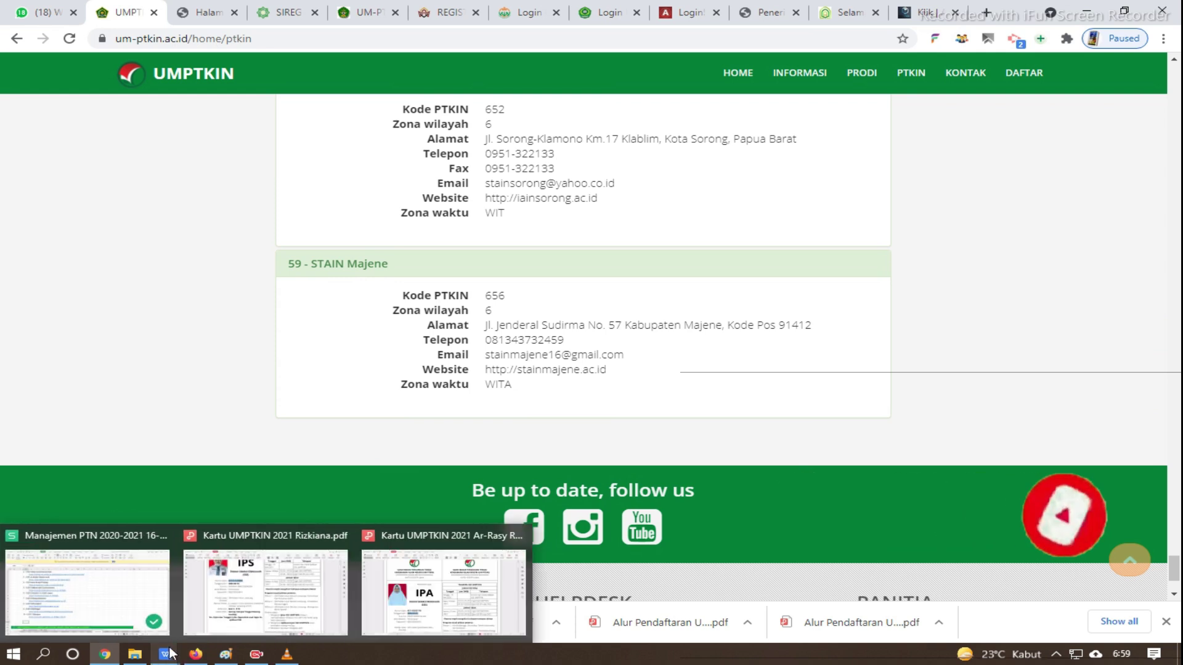
pyautogui.click(87, 591)
pyautogui.scroll(2, 158, 448)
pyautogui.scroll(-2, 158, 448)
pyautogui.scroll(-3, 158, 443)
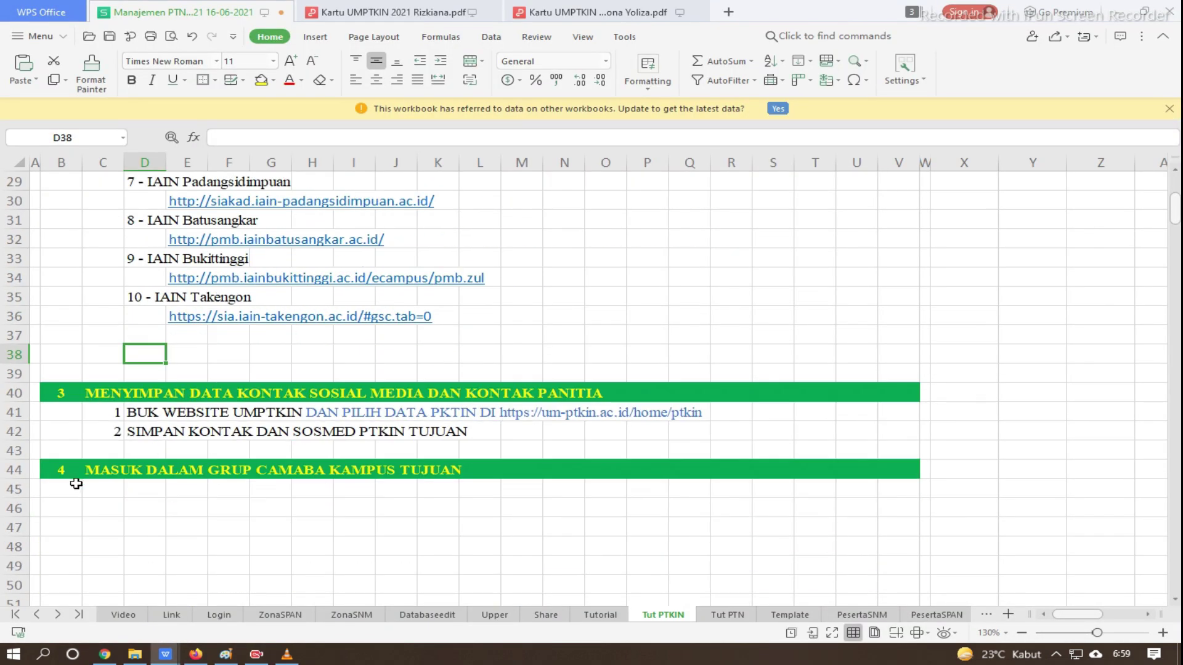
pyautogui.click(98, 554)
pyautogui.moveTo(56, 399); pyautogui.dragTo(878, 443)
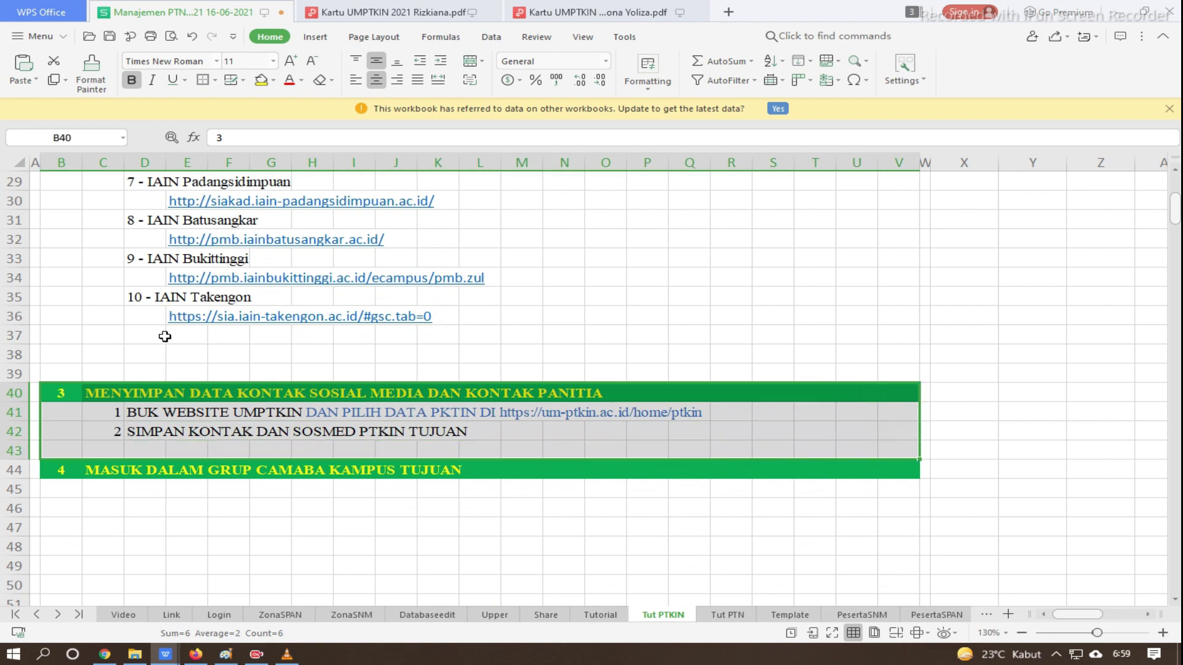
# - Review the section 2 campus links and the section 4 heading about joining the campus group, and return to section 1
pyautogui.scroll(5, 218, 403)
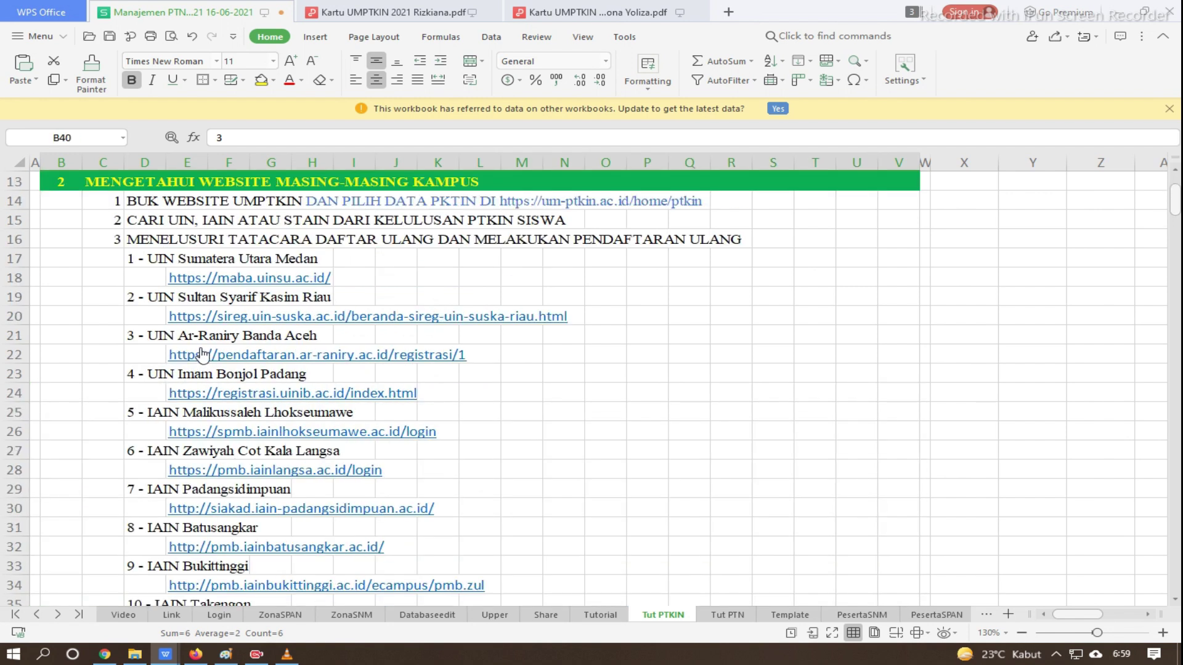
pyautogui.scroll(-2, 223, 367)
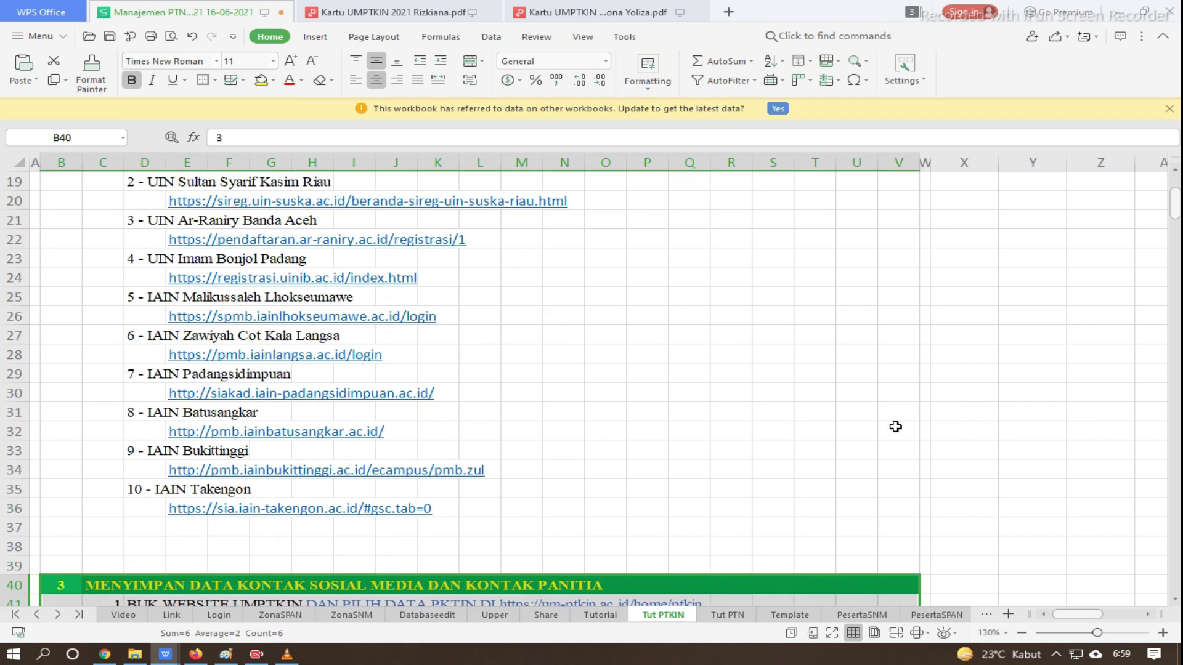
pyautogui.scroll(-2, 616, 474)
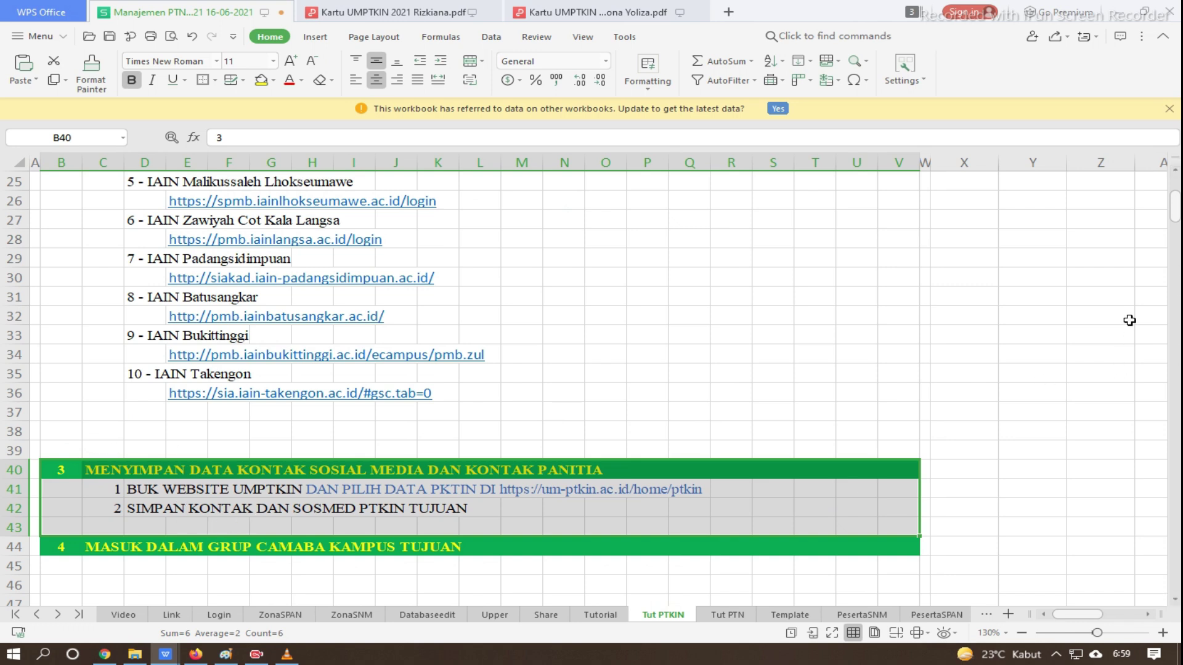
pyautogui.click(118, 584)
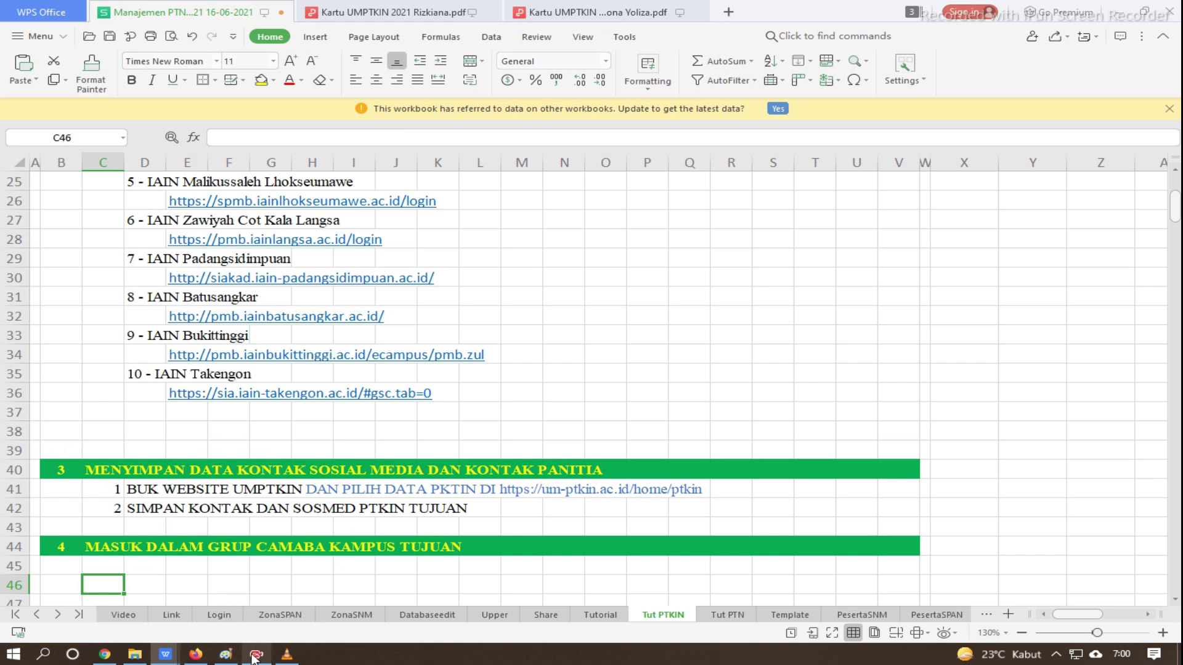
pyautogui.moveTo(255, 657)
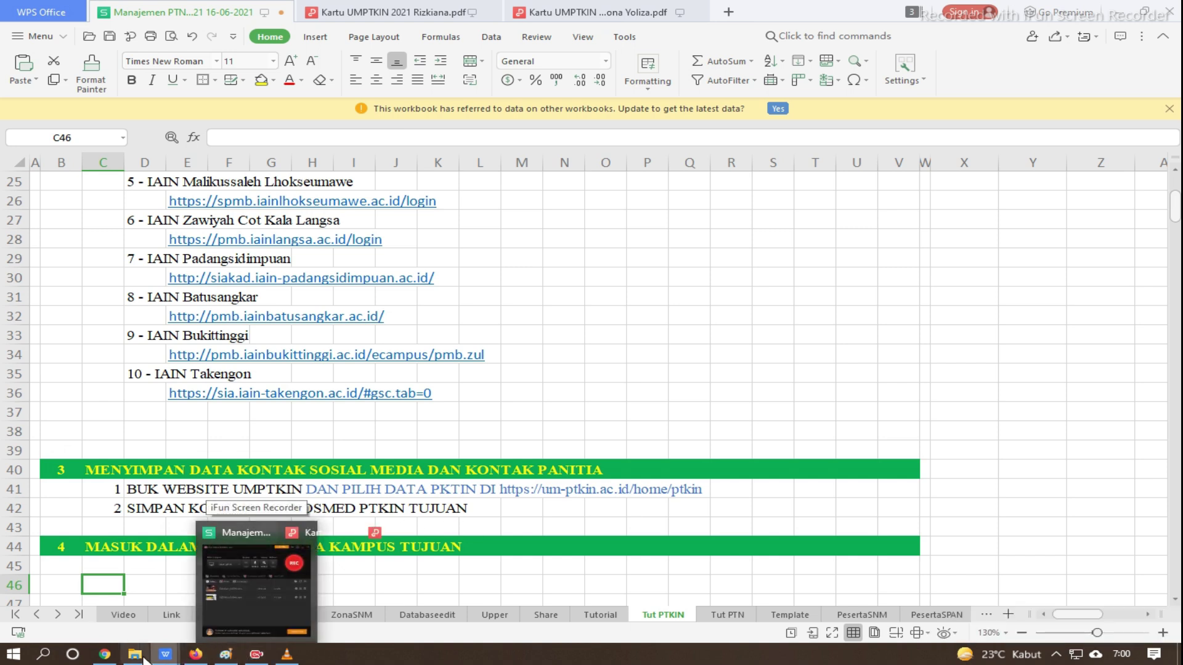
pyautogui.moveTo(135, 653)
pyautogui.click(69, 335)
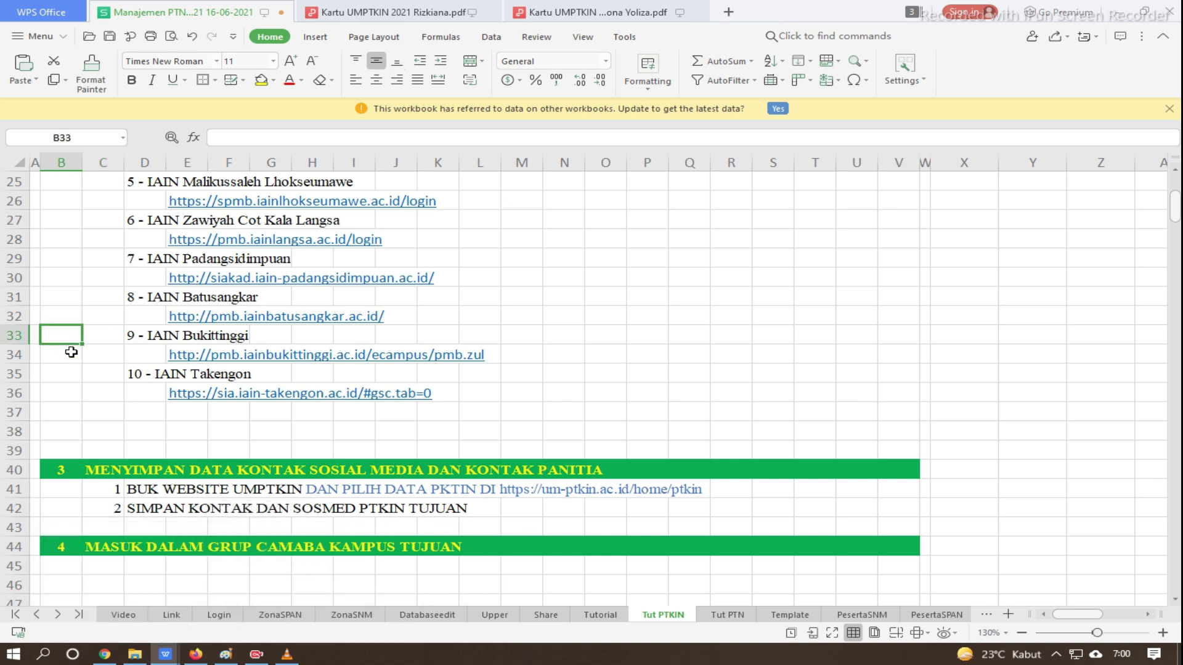
pyautogui.scroll(8, 92, 333)
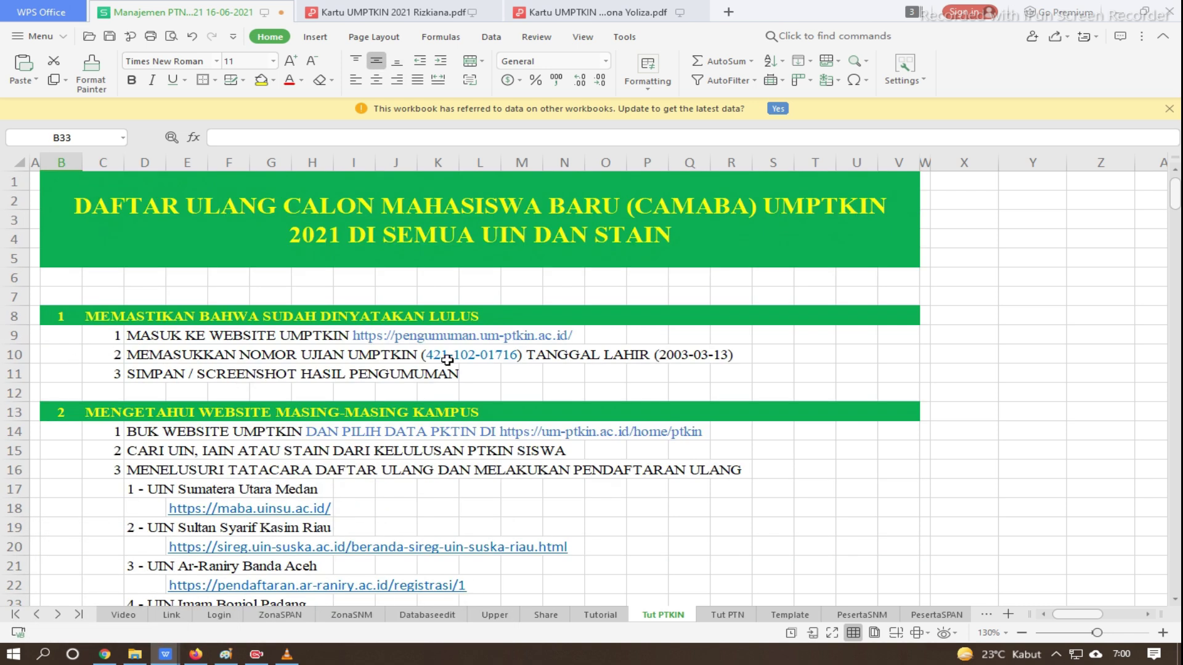
# - Switch to Chrome, search for umptkin in a new tab and open the UM-PTKIN 2021 results announcement page
pyautogui.click(105, 654)
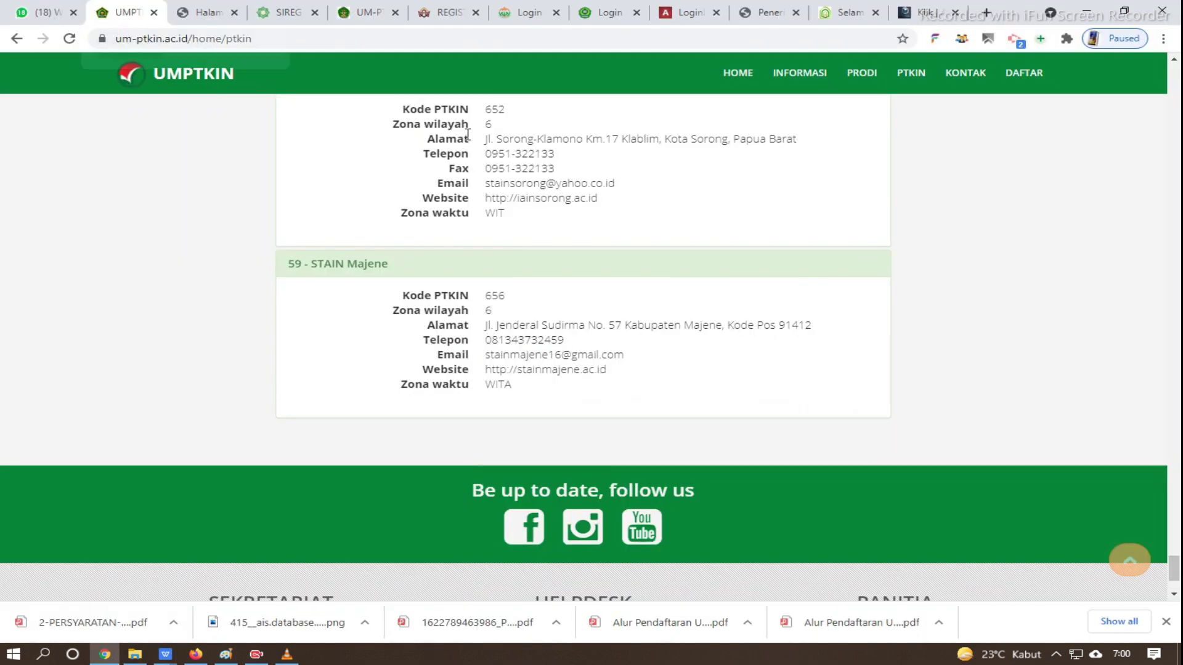
pyautogui.click(986, 13)
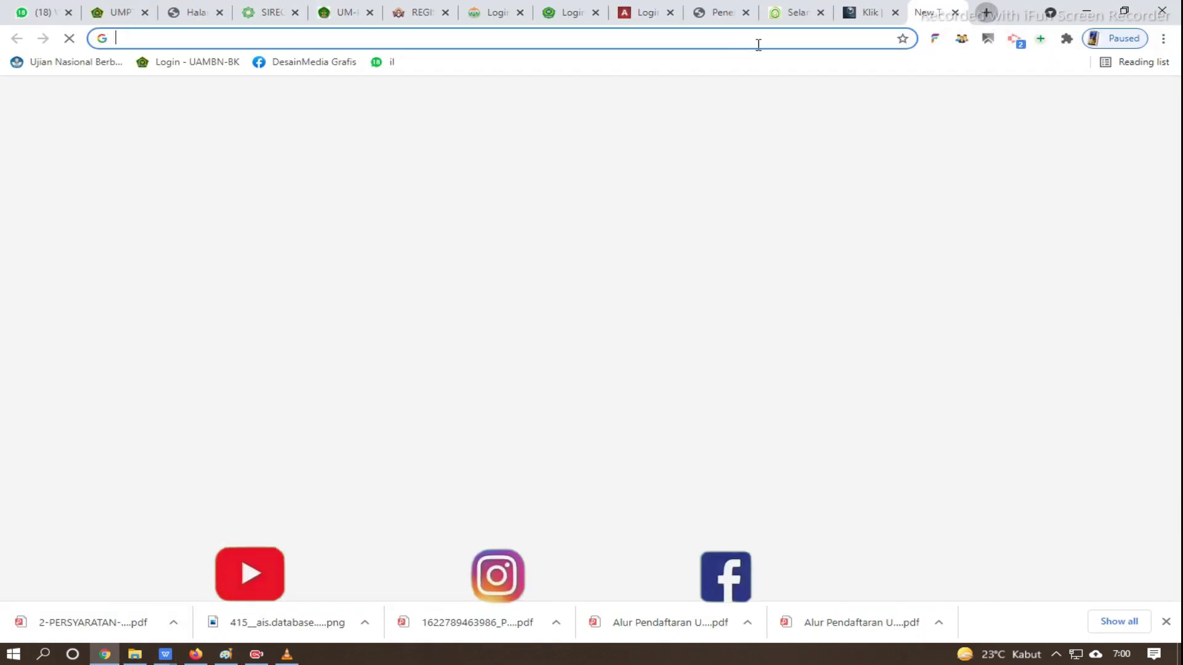
pyautogui.write('ump')
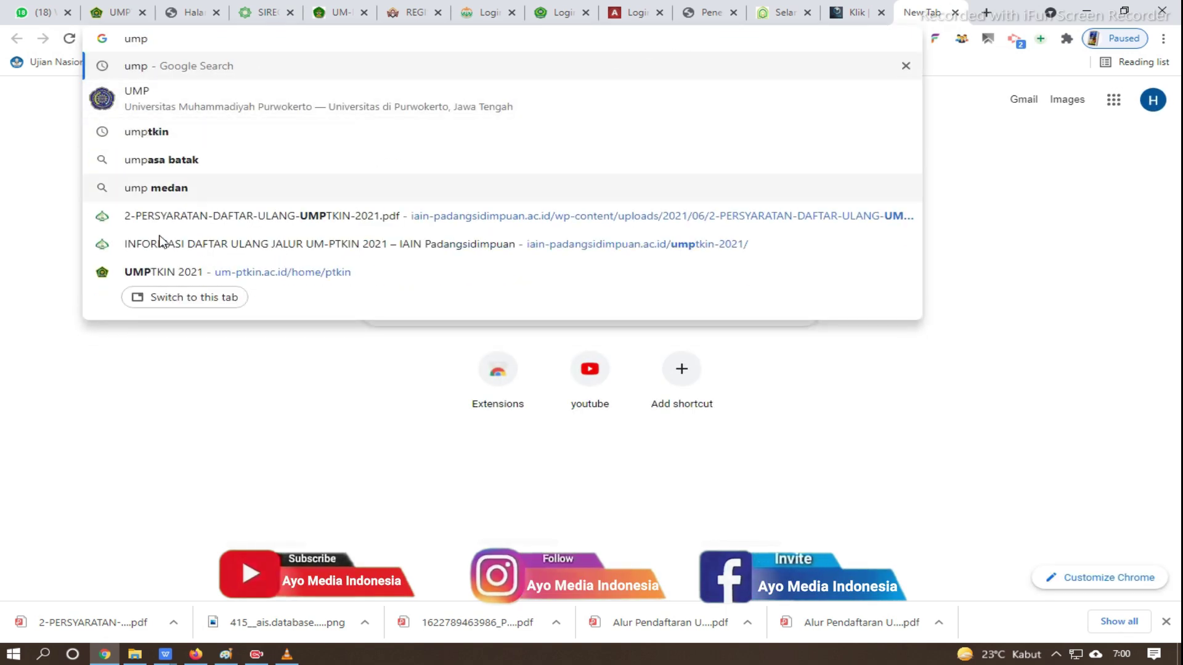
pyautogui.click(147, 141)
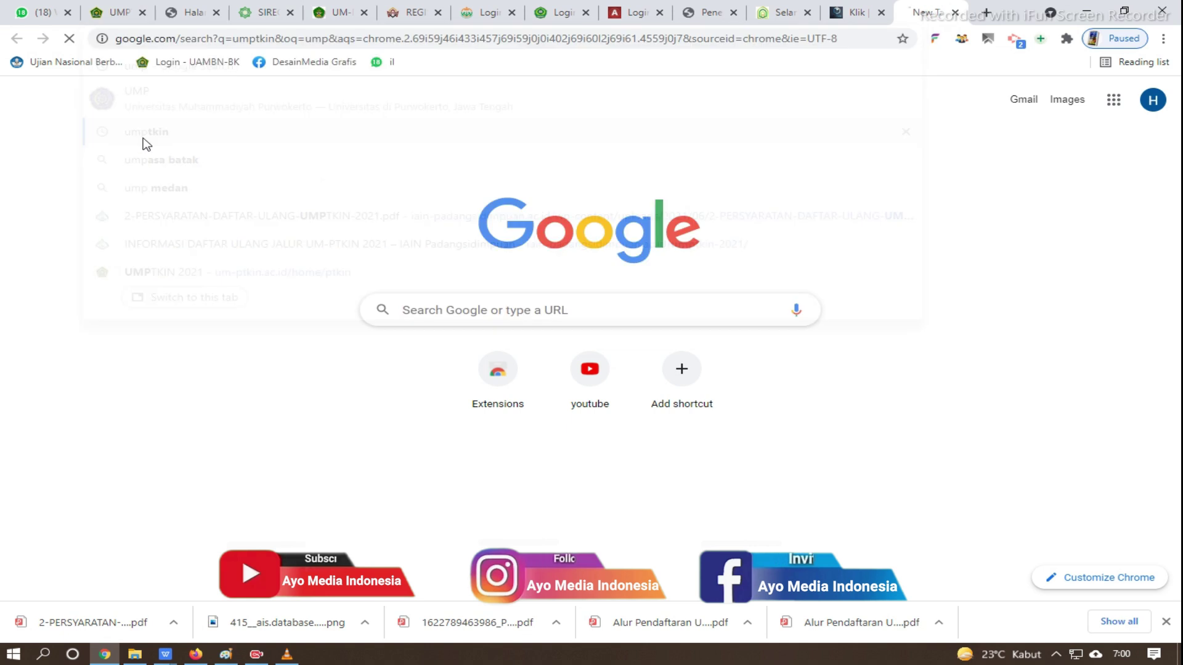
pyautogui.click(179, 200)
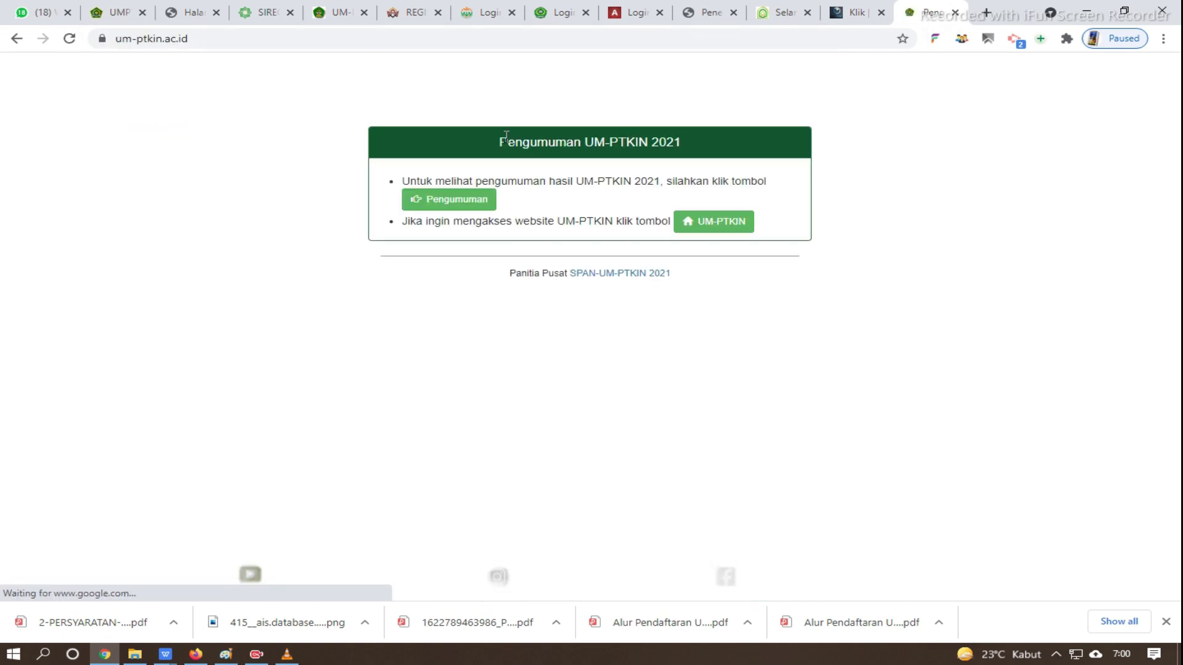
pyautogui.click(460, 201)
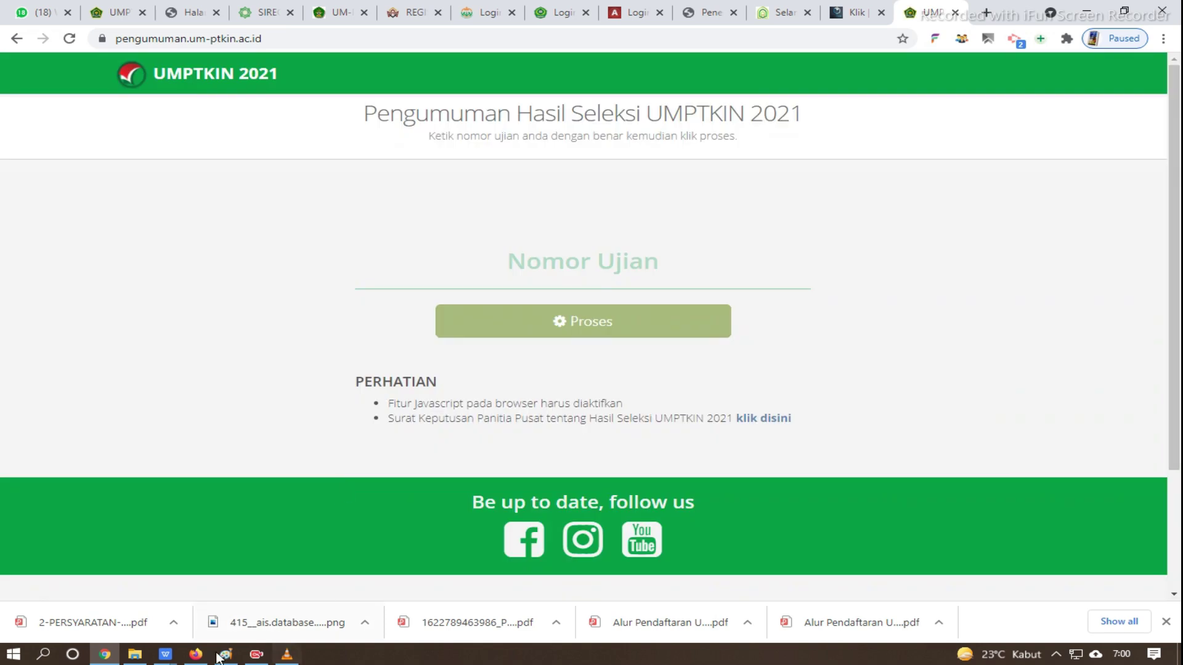
# - Switch to the Manajemen PTN workbook and copy only the exam number from the text in cell D10
pyautogui.click(165, 655)
pyautogui.click(99, 616)
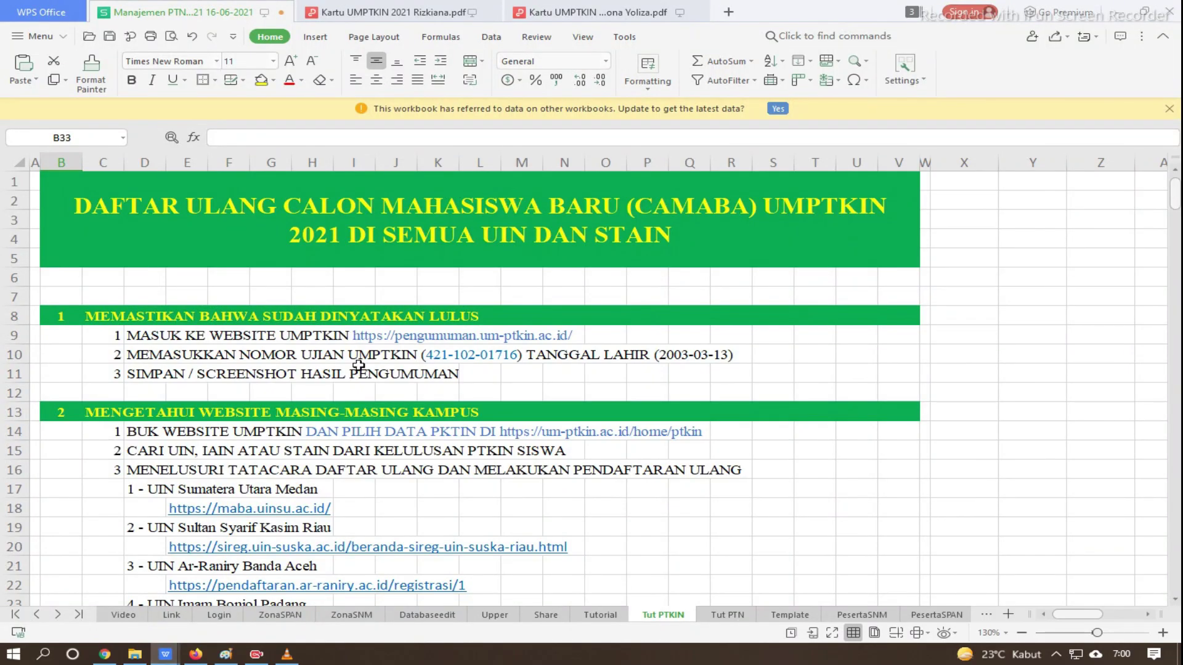
pyautogui.click(130, 356)
pyautogui.moveTo(423, 137); pyautogui.dragTo(499, 138)
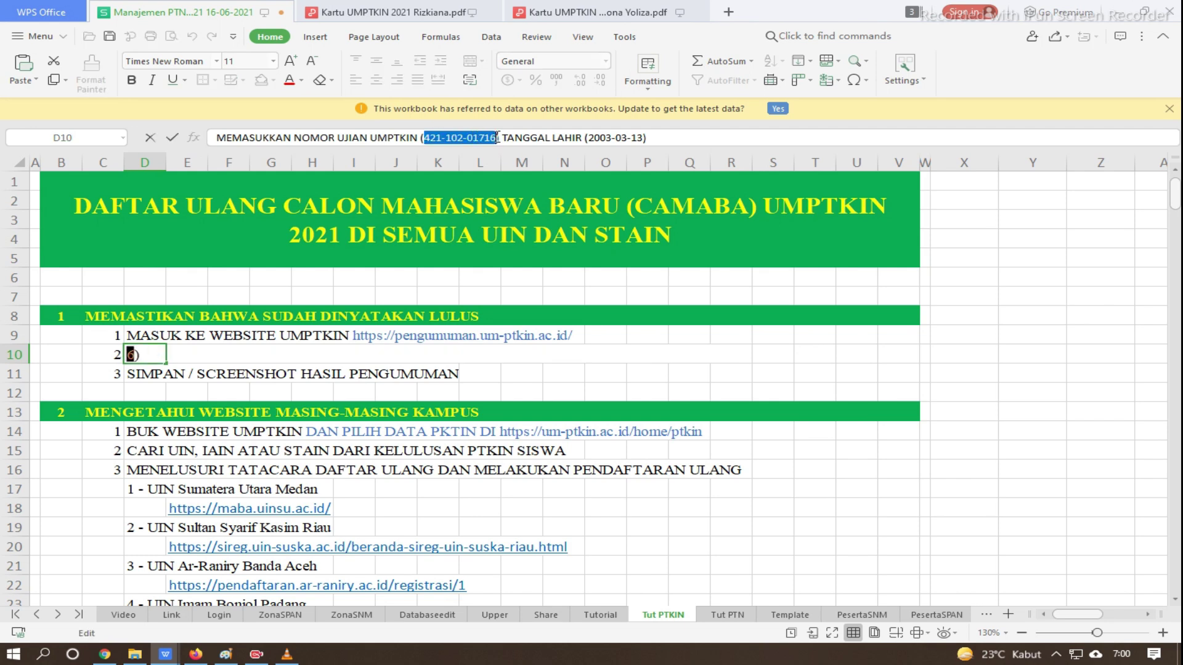
pyautogui.click(54, 81)
# - Switch to Chrome, paste the copied exam number into the UMPTKIN 2021 announcement form and process it to show the candidate's result
pyautogui.click(104, 655)
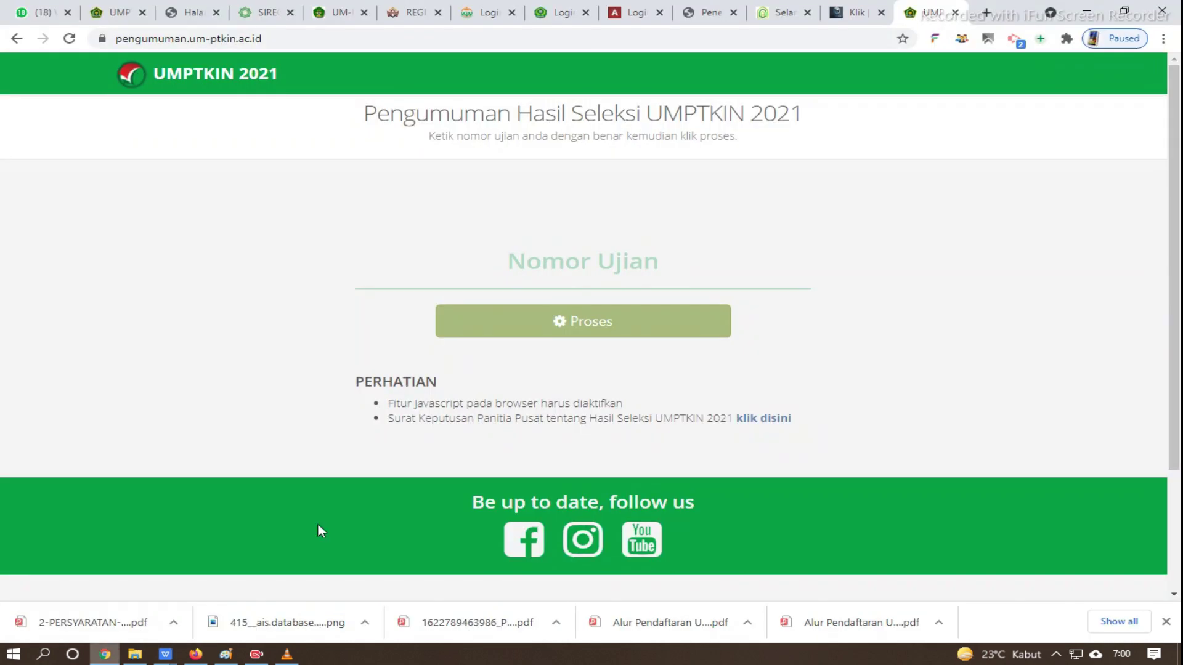
pyautogui.rightClick(577, 265)
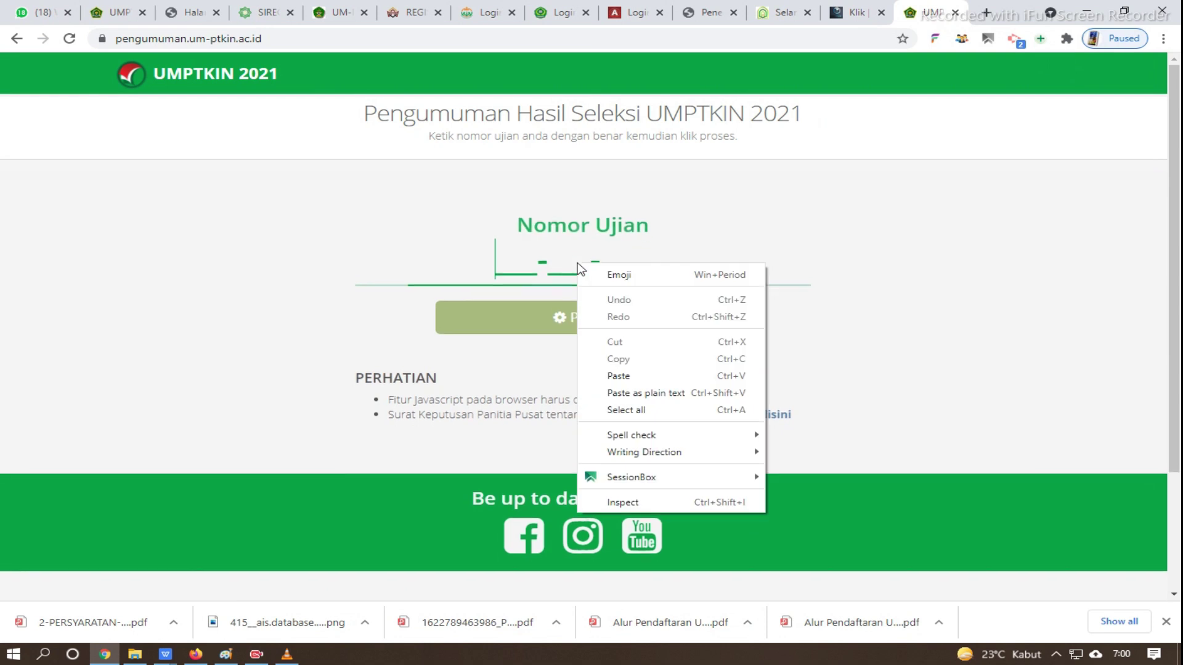
pyautogui.click(614, 375)
pyautogui.click(574, 321)
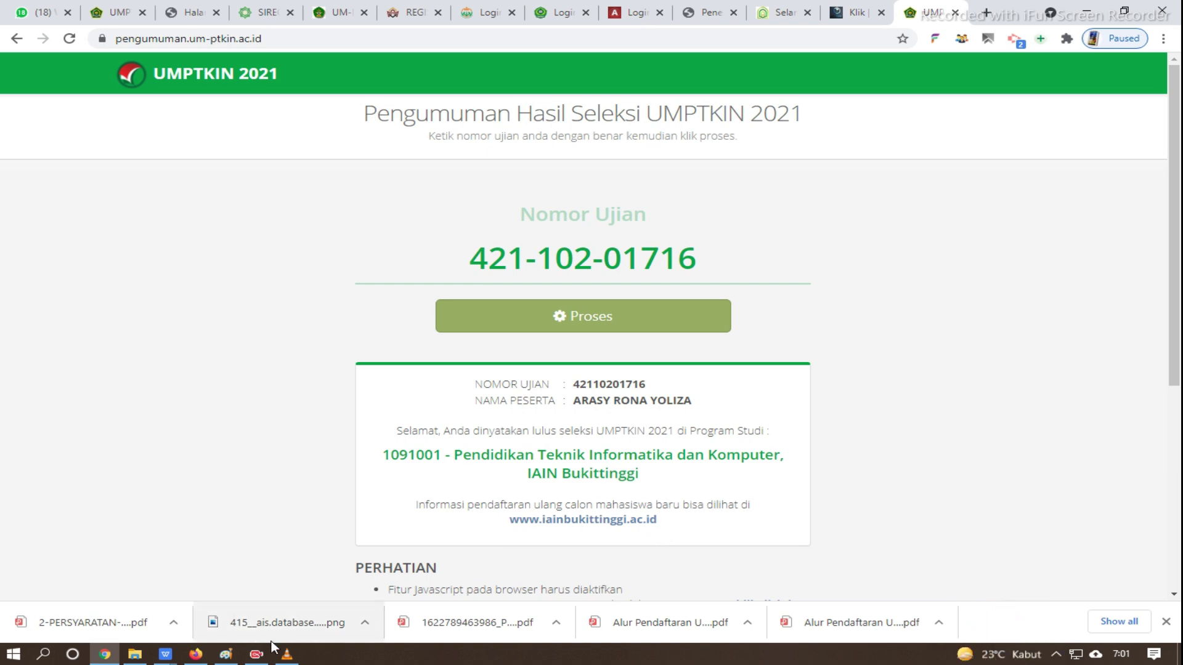
# - Open the PTKIN list on the UMPTKIN site and look through the campus entries as far as IAIN Bukittinggi
pyautogui.click(100, 9)
pyautogui.scroll(5, 396, 362)
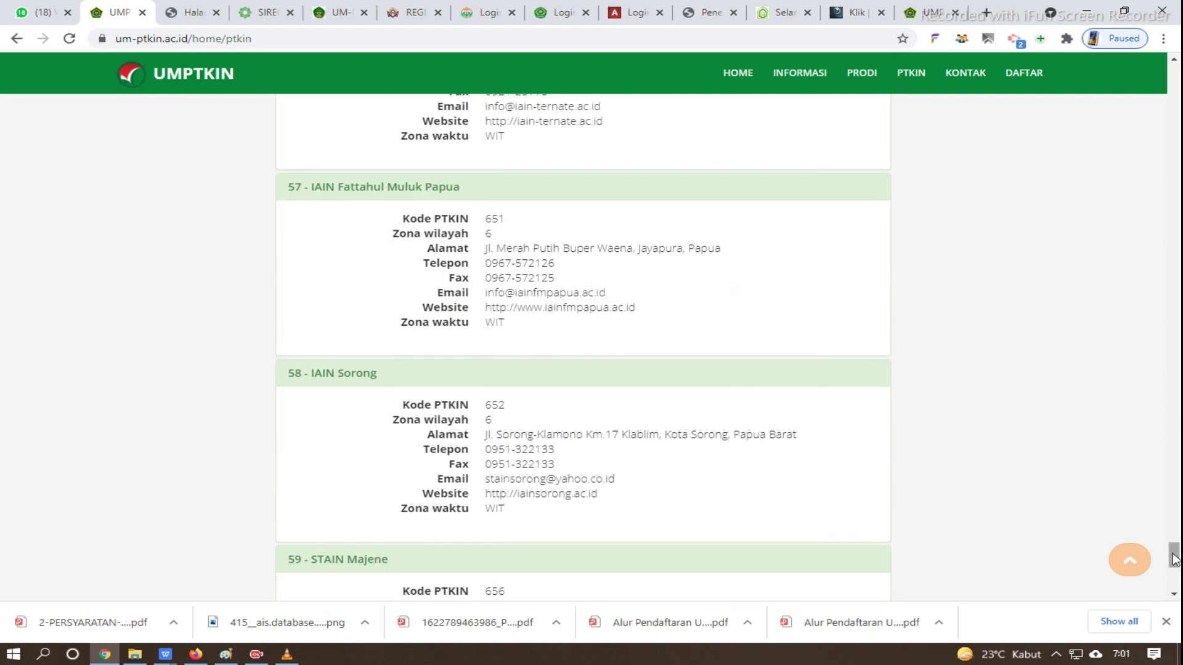
pyautogui.click(1129, 560)
pyautogui.scroll(-18, 341, 446)
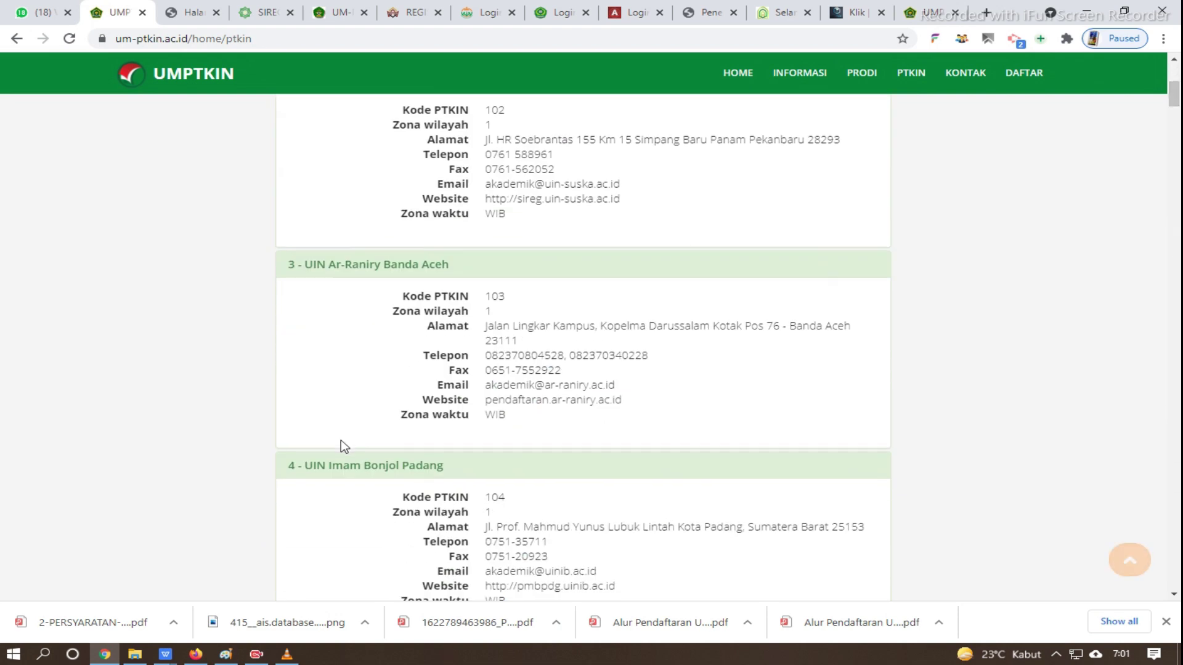
pyautogui.scroll(-5, 373, 481)
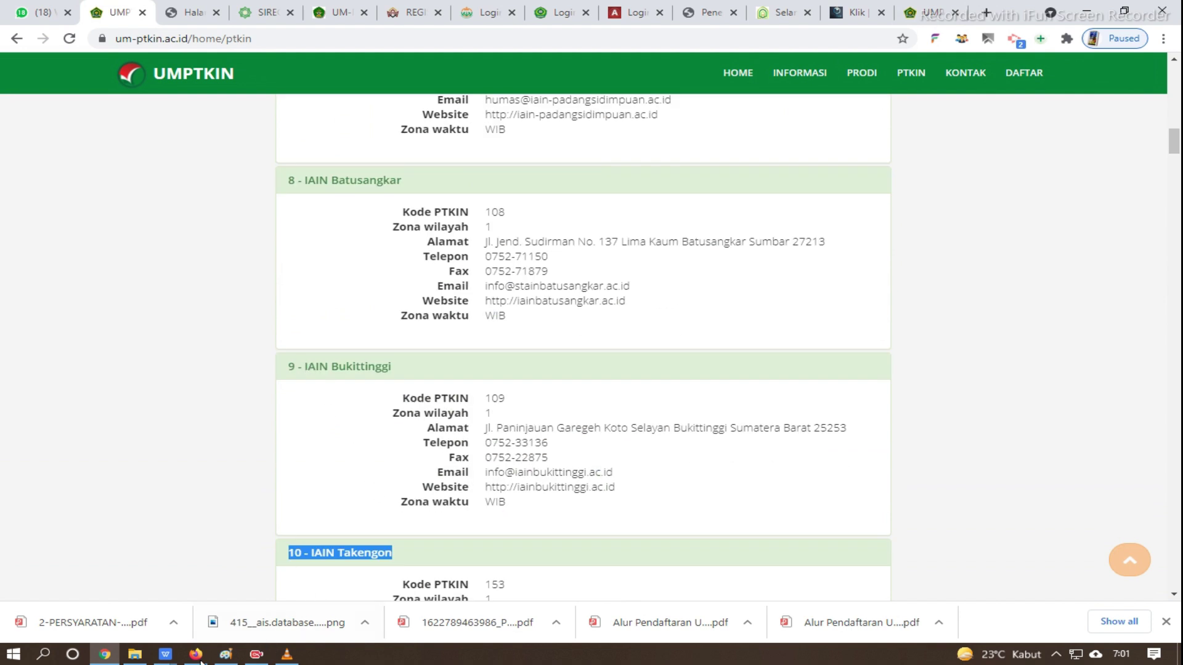
# - Check section 1 of the guide in the Manajemen PTN workbook, and return to the candidate's announcement result in Chrome
pyautogui.moveTo(165, 654)
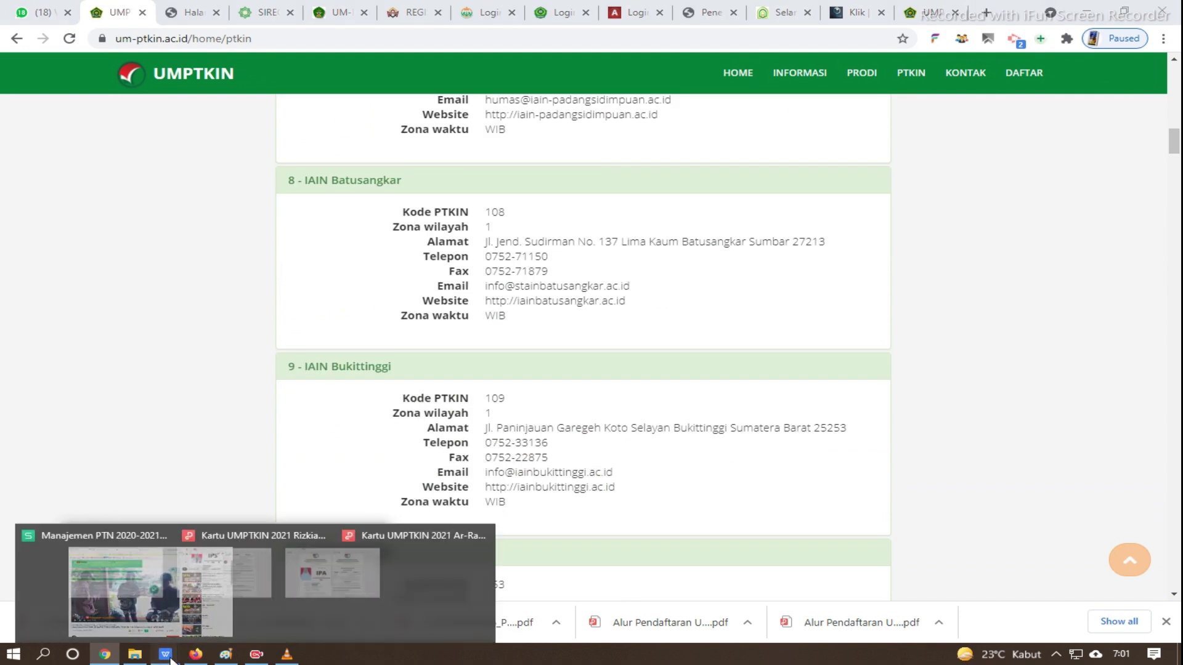
pyautogui.click(89, 589)
pyautogui.click(73, 355)
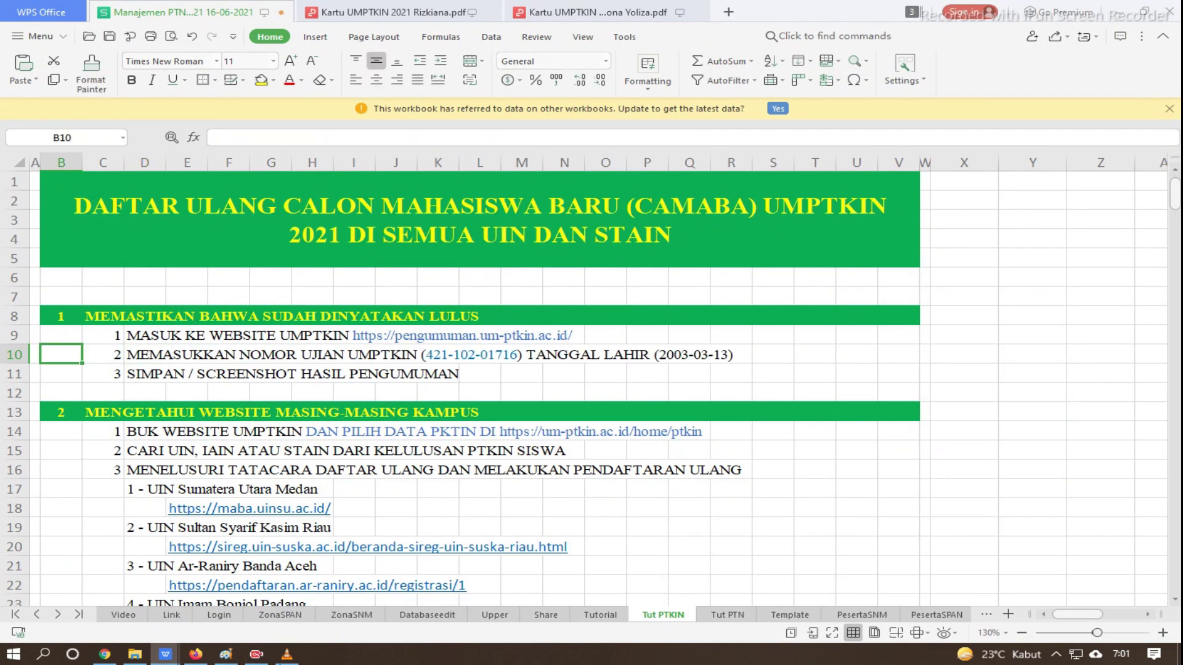
pyautogui.click(108, 657)
pyautogui.click(924, 13)
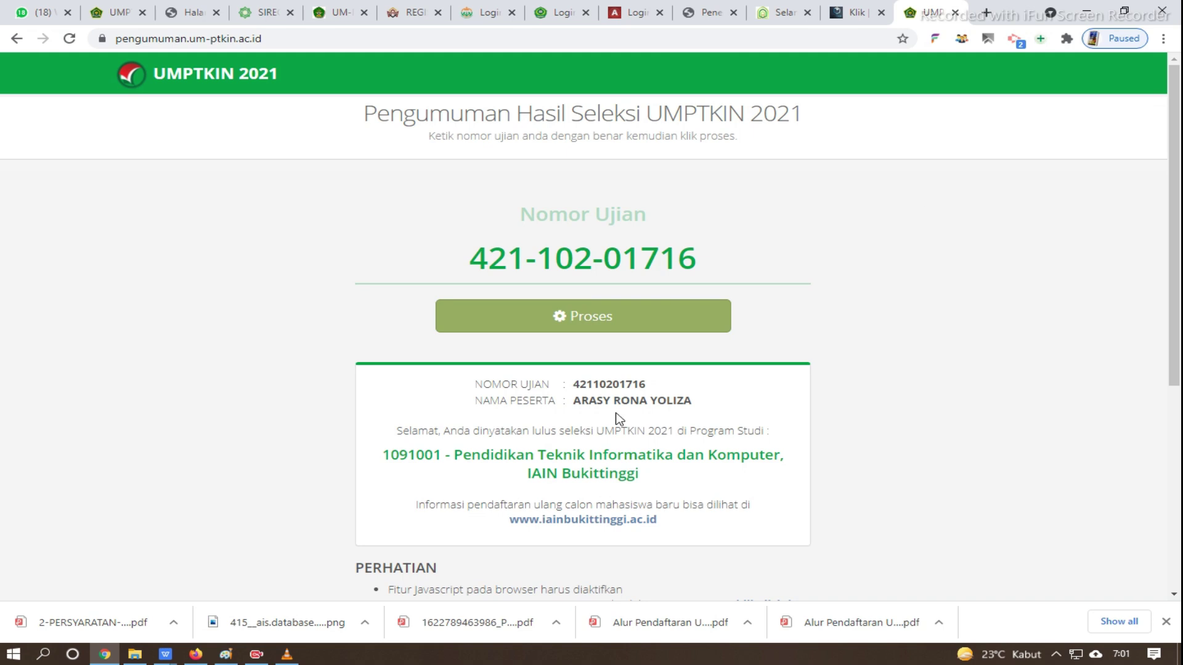
# - Switch to the Manajemen PTN workbook and view section 2 about finding each campus website
pyautogui.moveTo(166, 654)
pyautogui.click(130, 608)
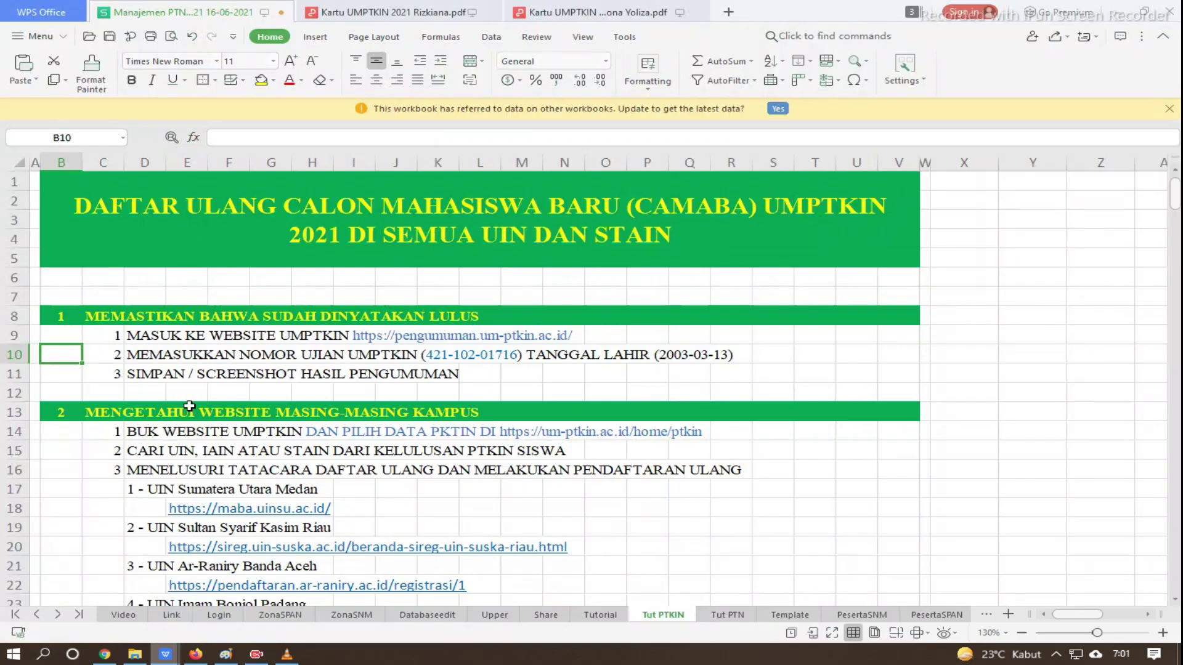
pyautogui.click(57, 416)
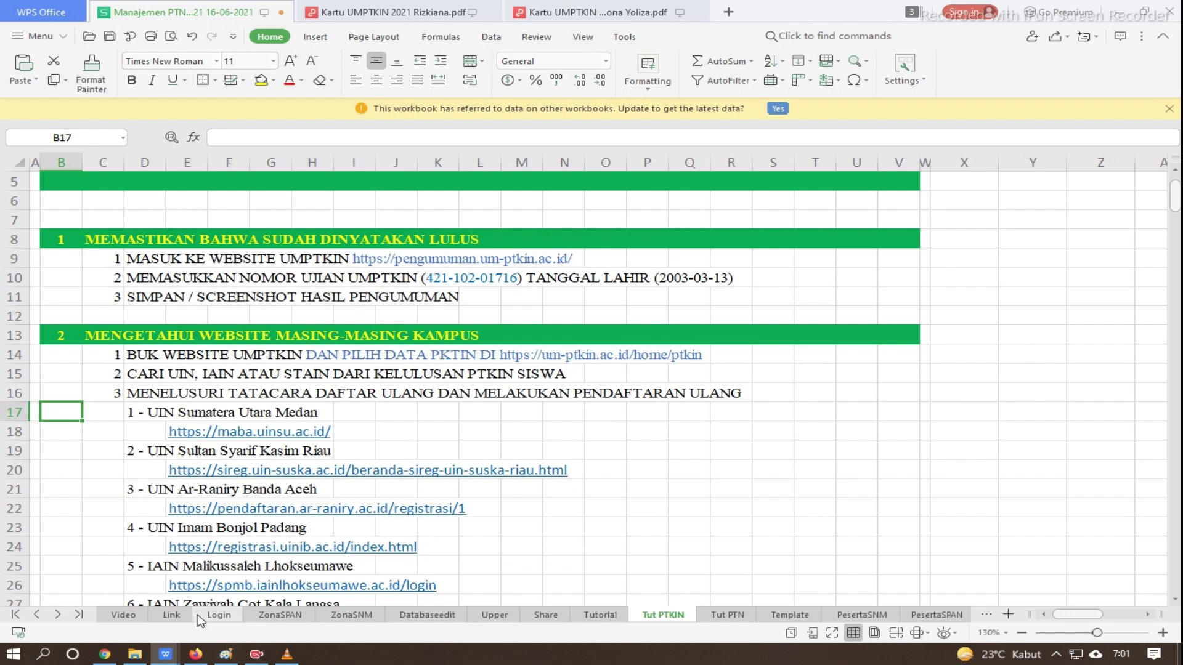
# - Switch to Chrome and highlight the website addresses of UIN Sumatera Utara Medan and UIN Sultan Syarif Kasim Riau in the PTKIN list
pyautogui.click(105, 654)
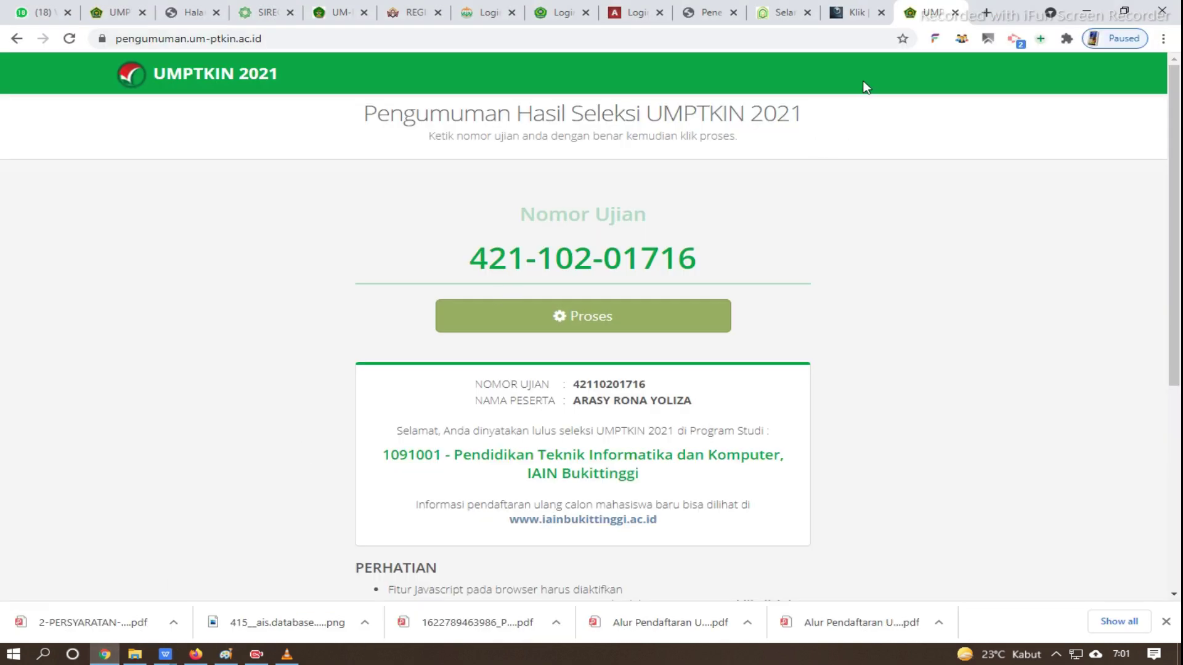
pyautogui.click(111, 14)
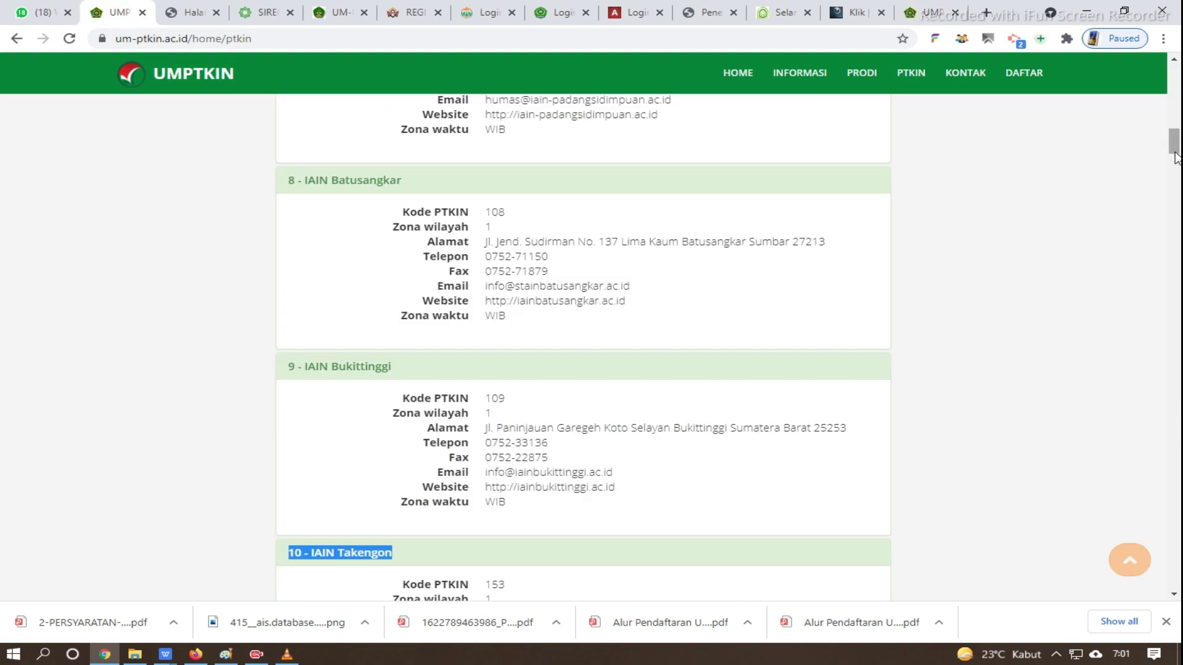
pyautogui.moveTo(1175, 154); pyautogui.dragTo(1174, 86)
pyautogui.scroll(-1, 492, 429)
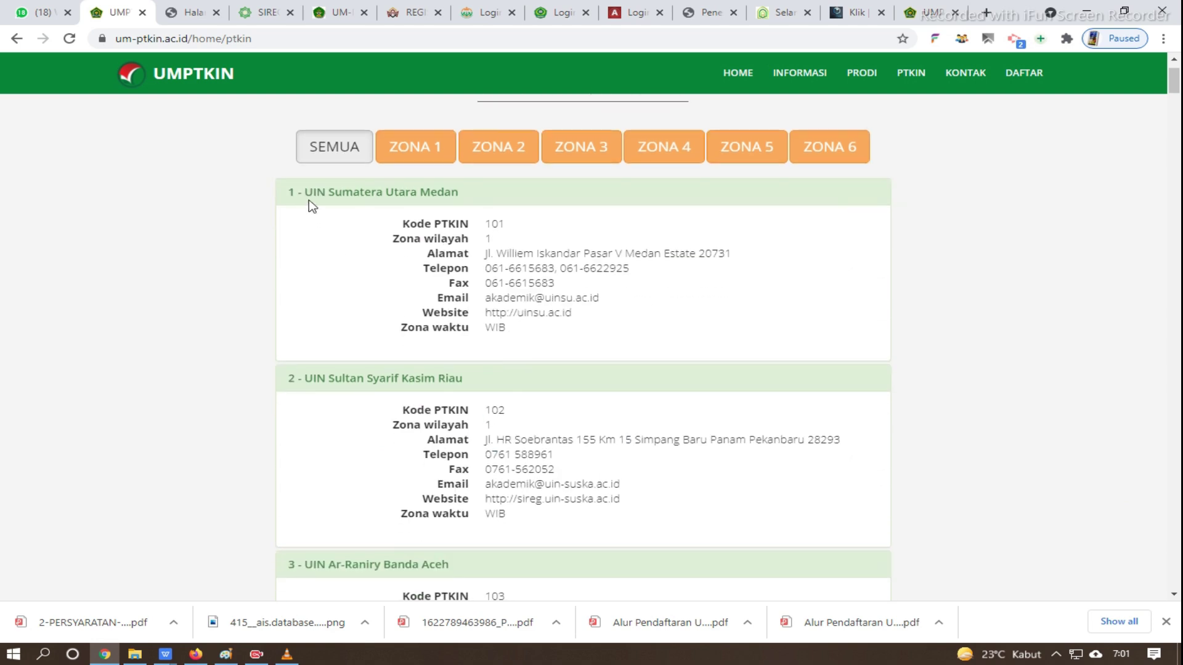
pyautogui.moveTo(486, 313); pyautogui.dragTo(593, 318)
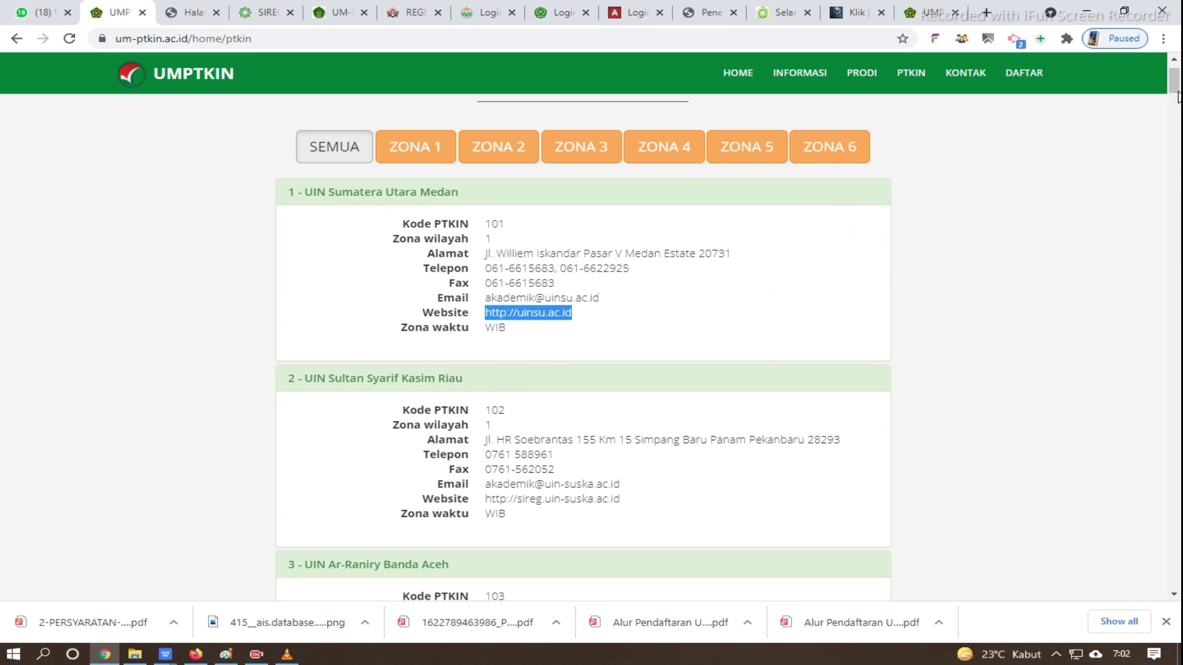
pyautogui.scroll(-3, 699, 213)
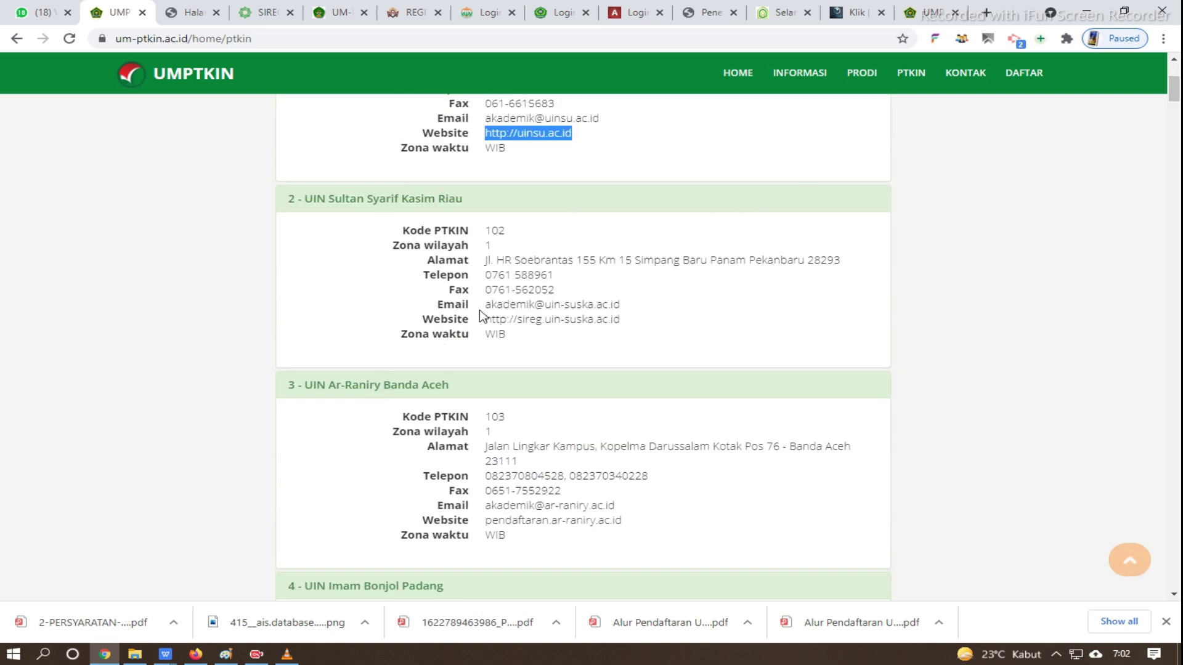
pyautogui.moveTo(487, 318); pyautogui.dragTo(659, 329)
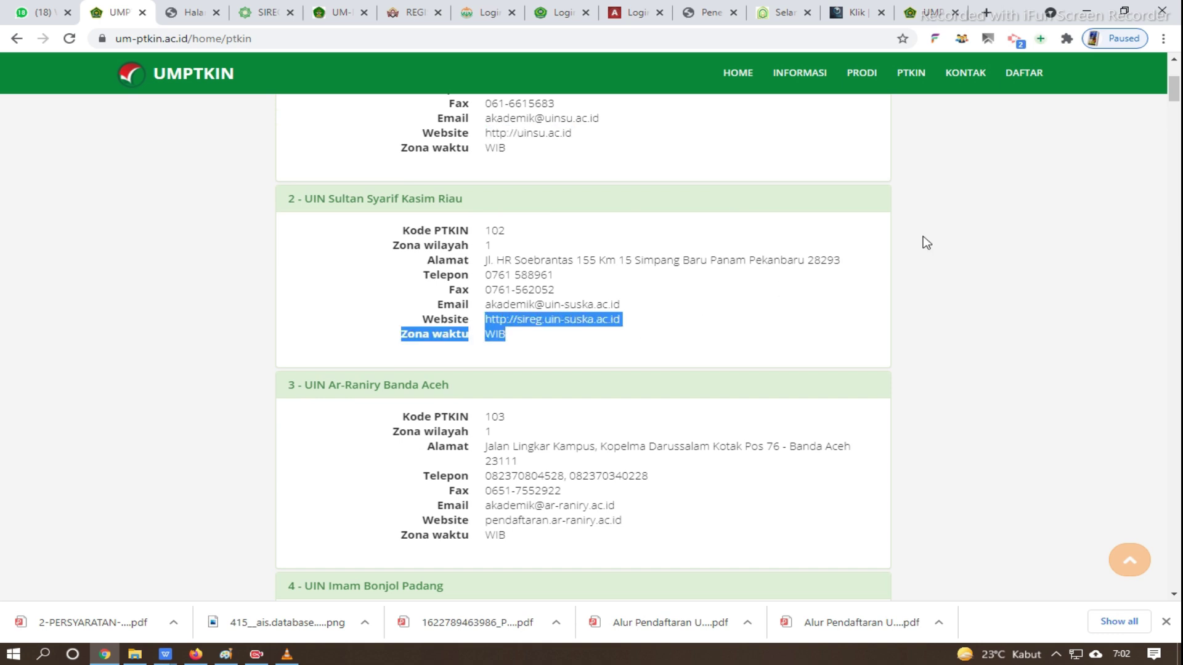
pyautogui.scroll(-3, 1127, 196)
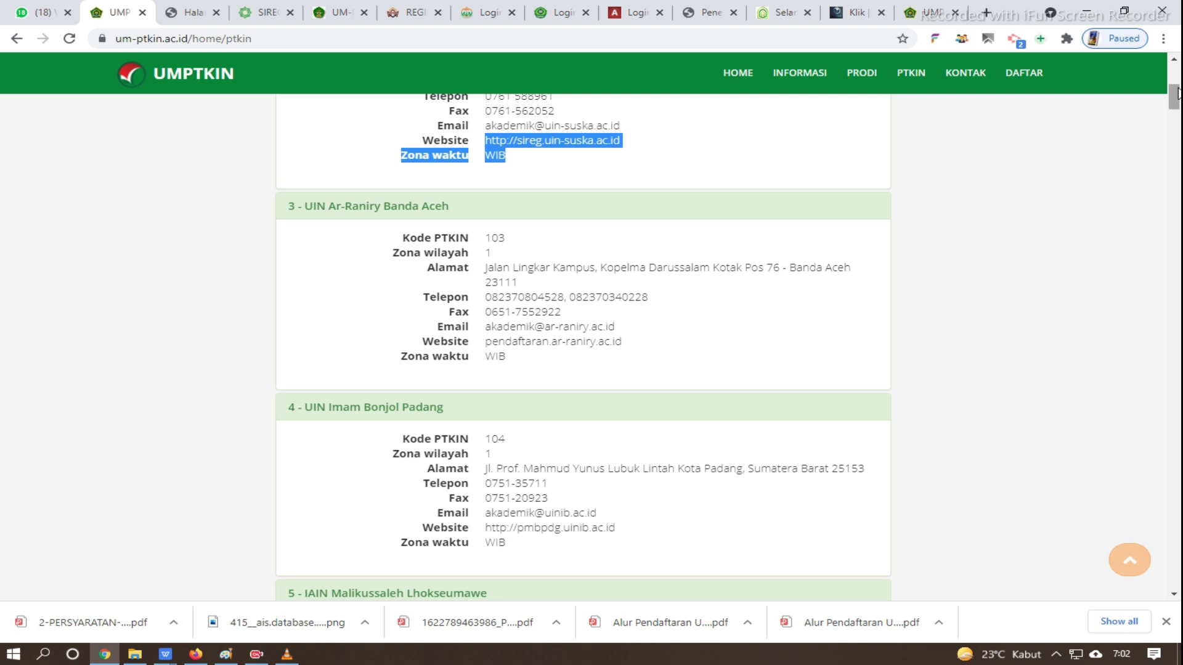
# - Return to the start of the PTKIN list and highlight the first campus's website address again
pyautogui.scroll(7, 1173, 102)
pyautogui.click(691, 421)
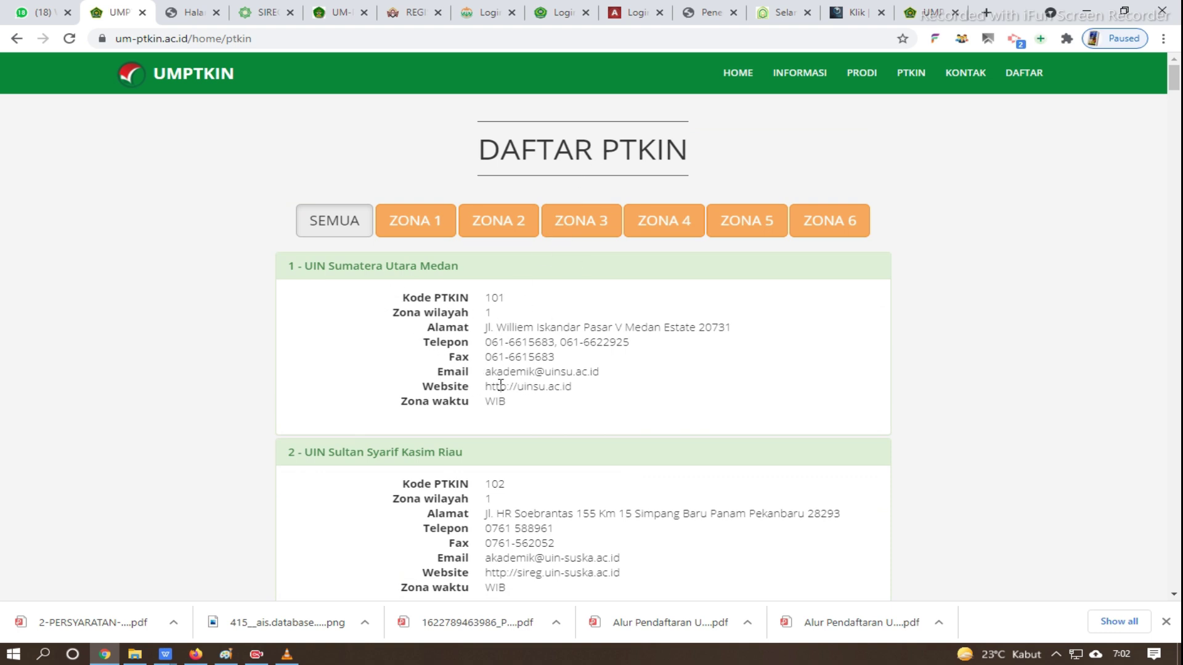
pyautogui.moveTo(485, 388); pyautogui.dragTo(572, 388)
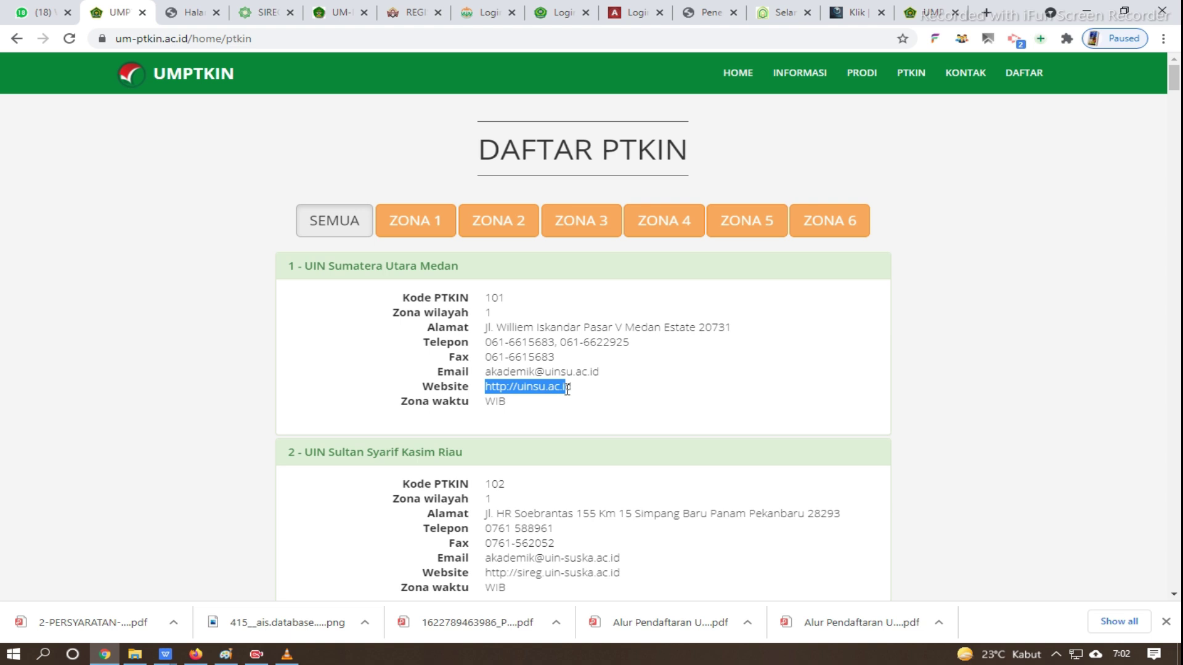
pyautogui.click(918, 12)
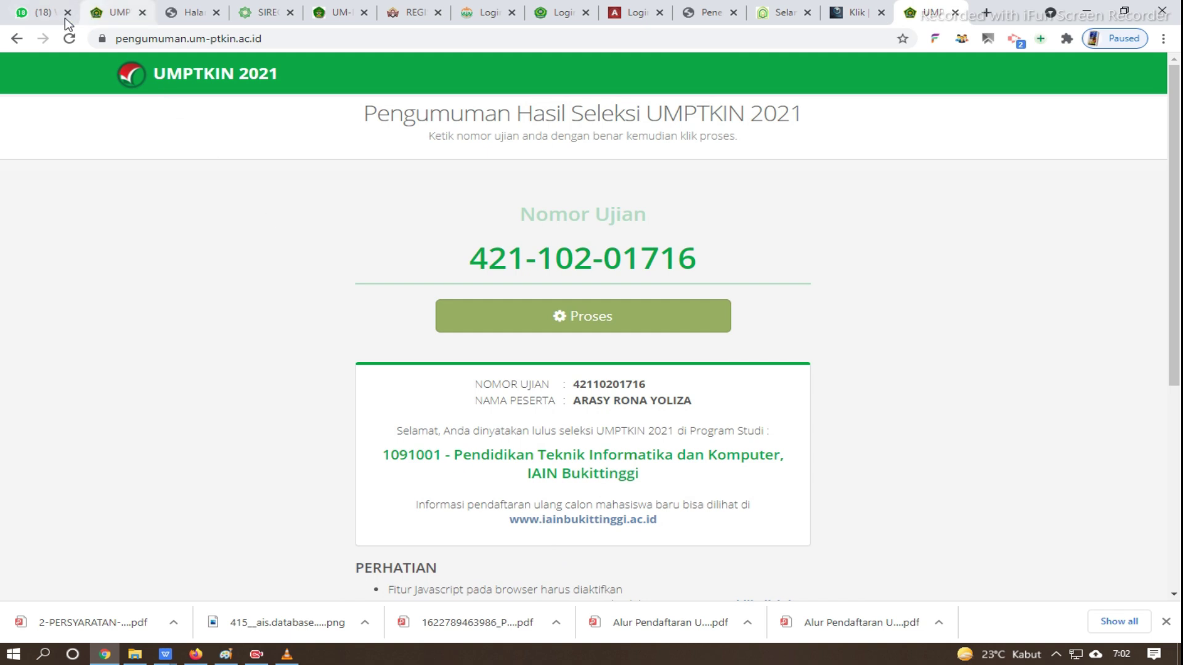
pyautogui.moveTo(509, 522); pyautogui.dragTo(700, 532)
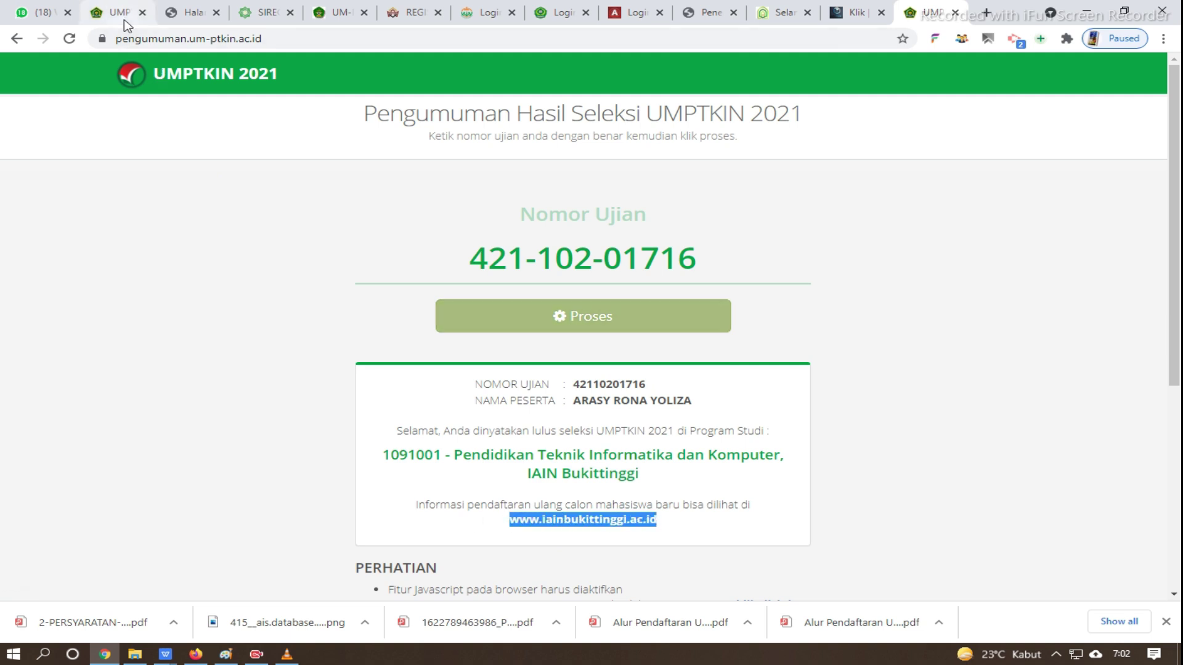
pyautogui.click(471, 539)
pyautogui.moveTo(499, 523); pyautogui.dragTo(690, 534)
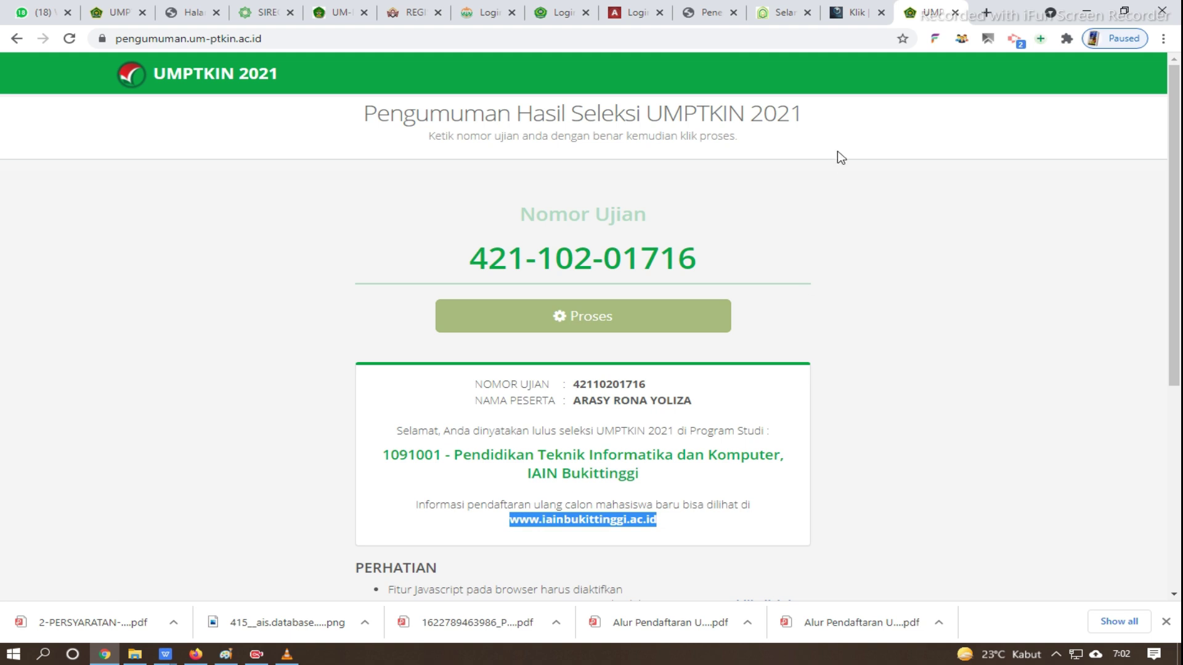
# - View more PTKIN list entries and the already open IAIN Bukittinggi admission login page, and return to the announcement result
pyautogui.click(111, 13)
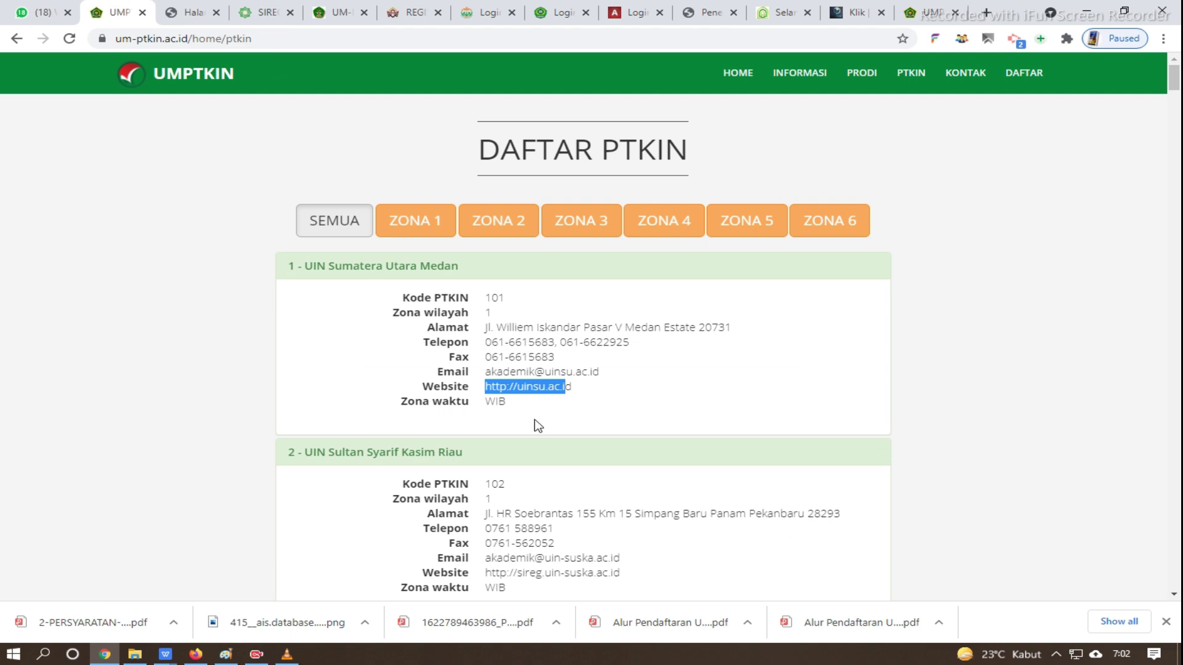
pyautogui.scroll(-9, 537, 431)
pyautogui.scroll(-2, 538, 443)
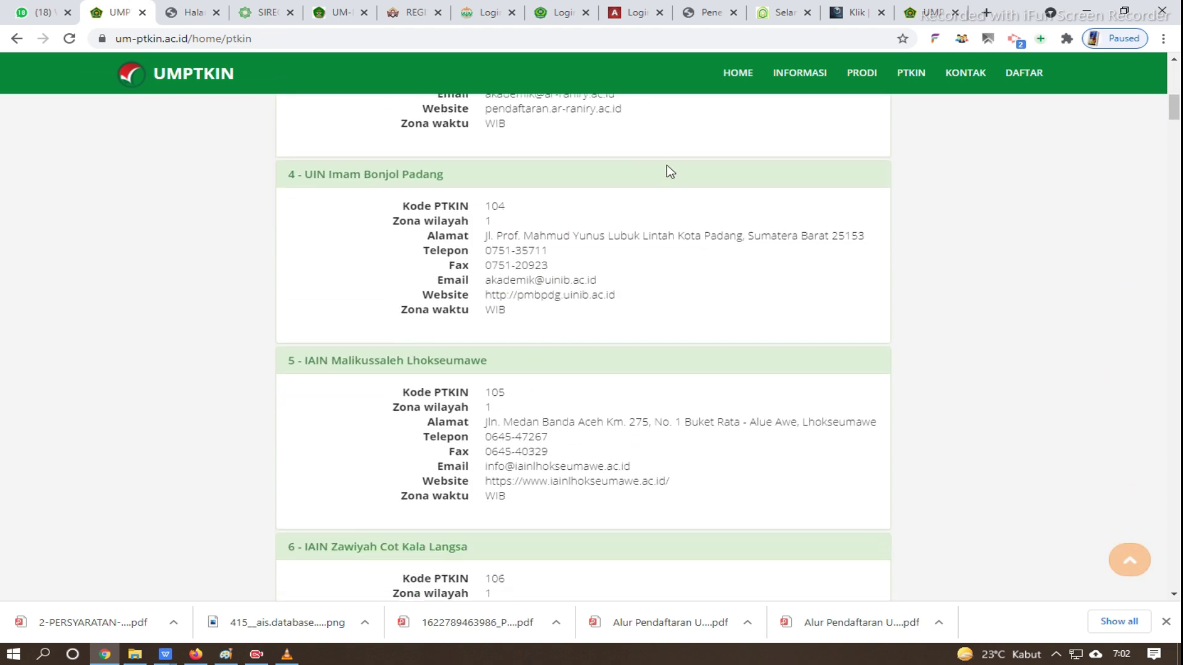
pyautogui.click(771, 15)
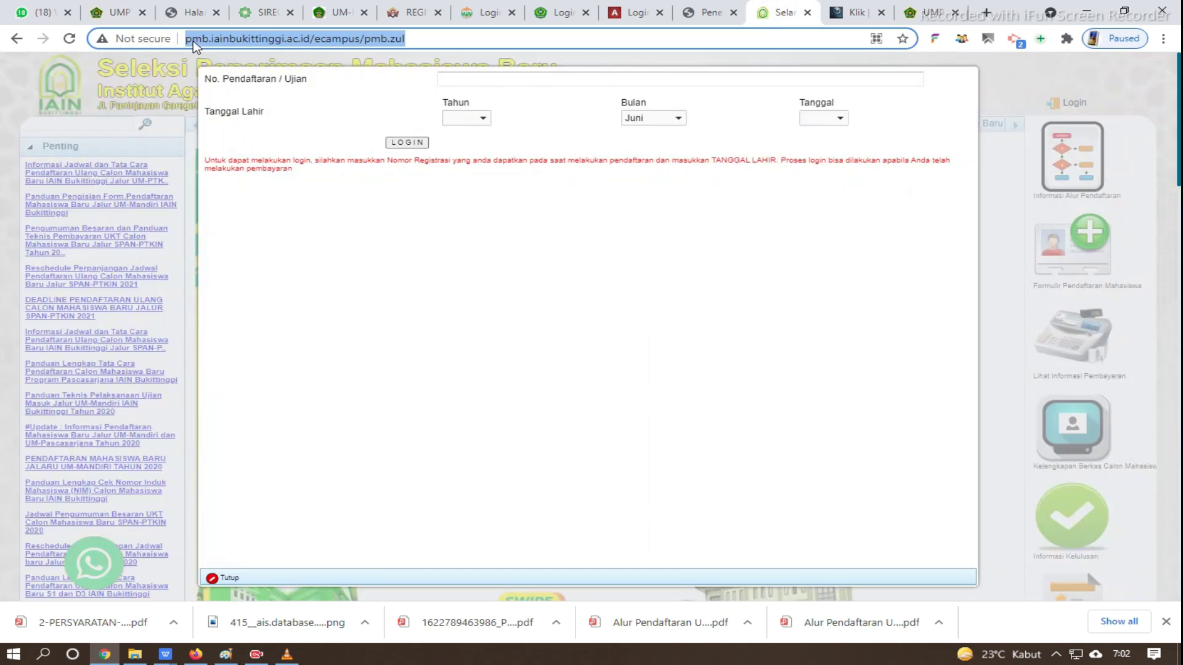
pyautogui.click(927, 13)
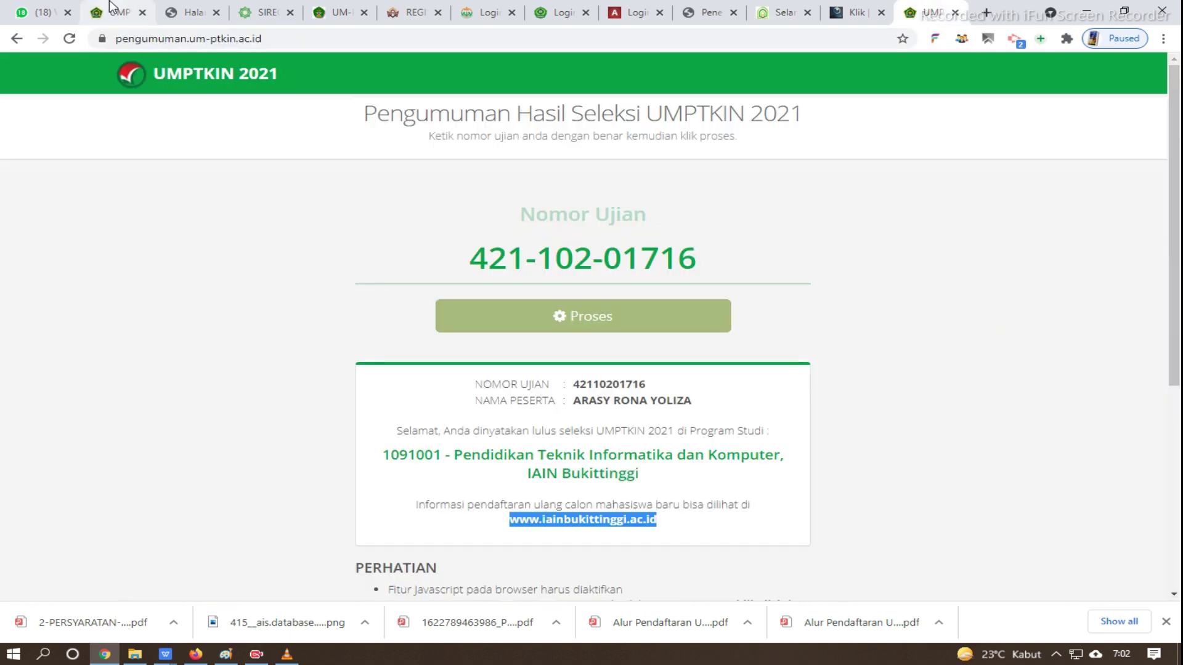
# - Switch to the Manajemen PTN workbook and review the section 2 instructions and campus registration links
pyautogui.moveTo(165, 656)
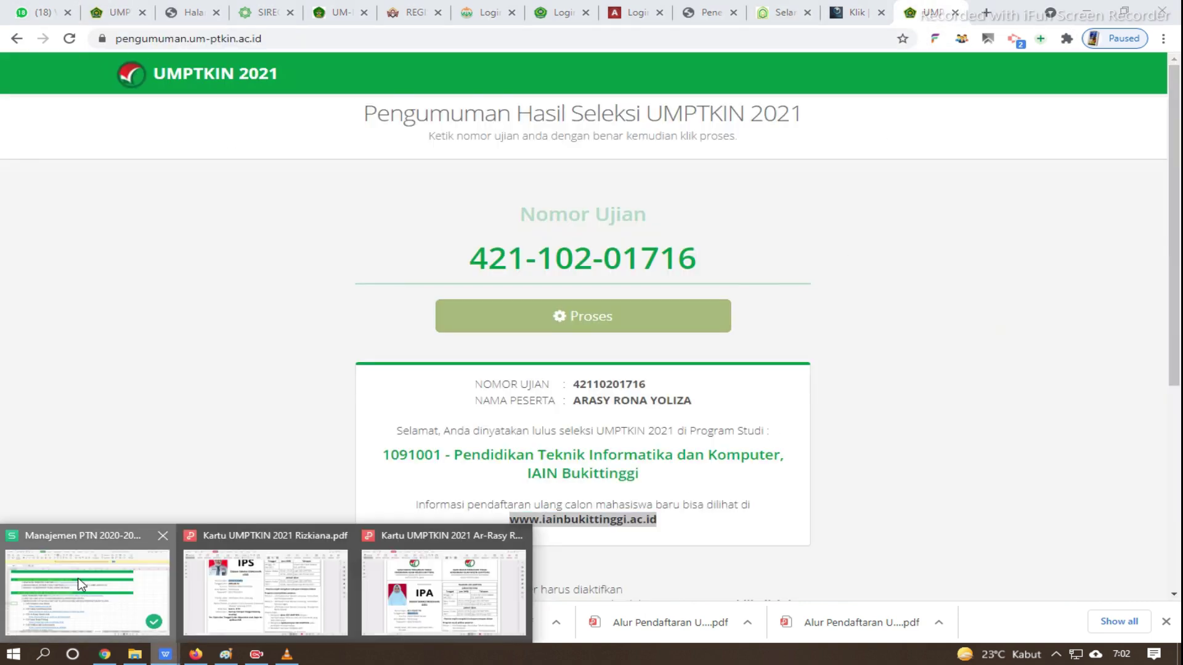
pyautogui.click(123, 585)
pyautogui.click(899, 436)
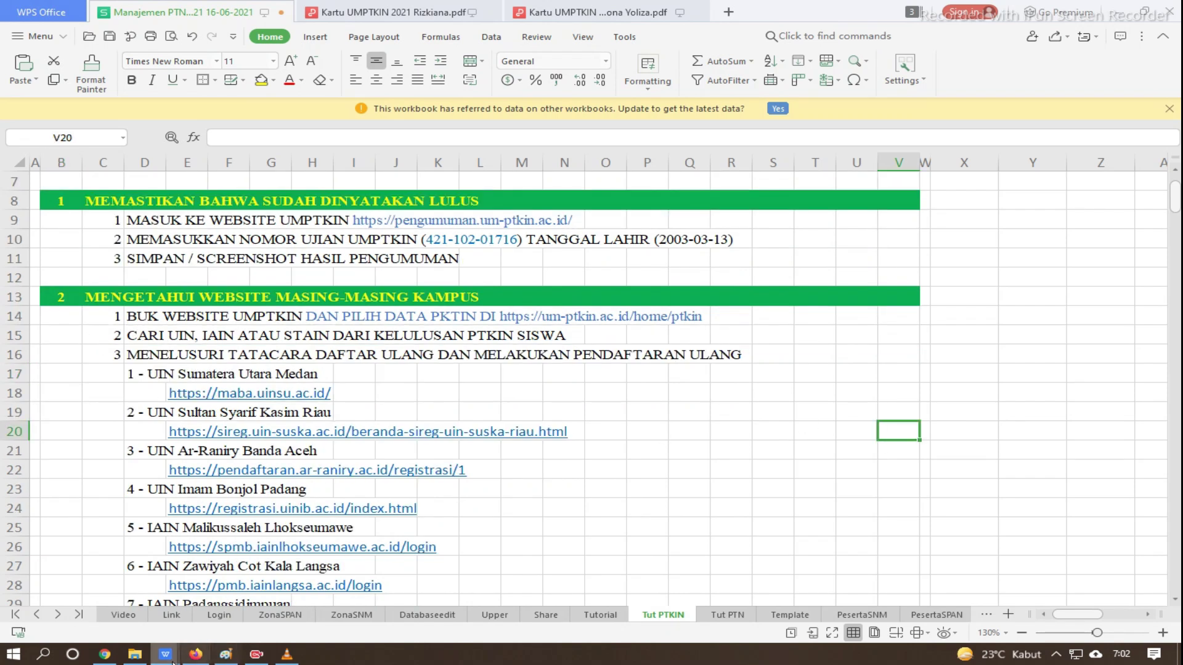
# - Switch to Chrome, look through the PTKIN list entries past IAIN Pontianak, and return to the start of the list
pyautogui.click(105, 654)
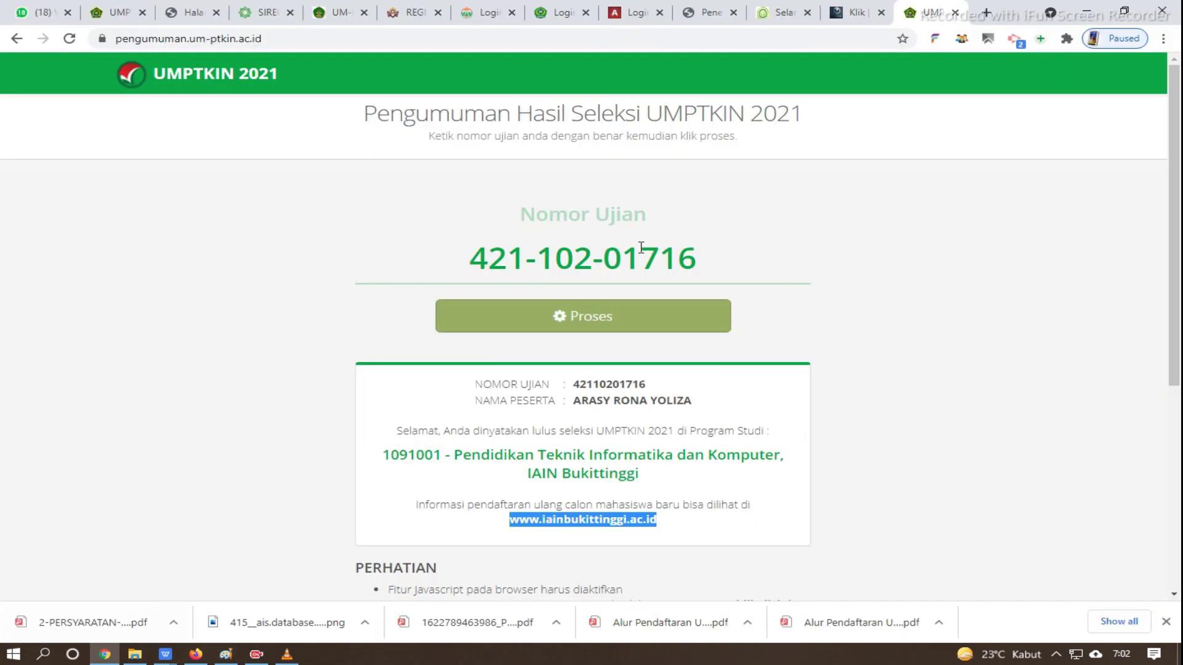
pyautogui.click(105, 13)
pyautogui.scroll(8, 766, 338)
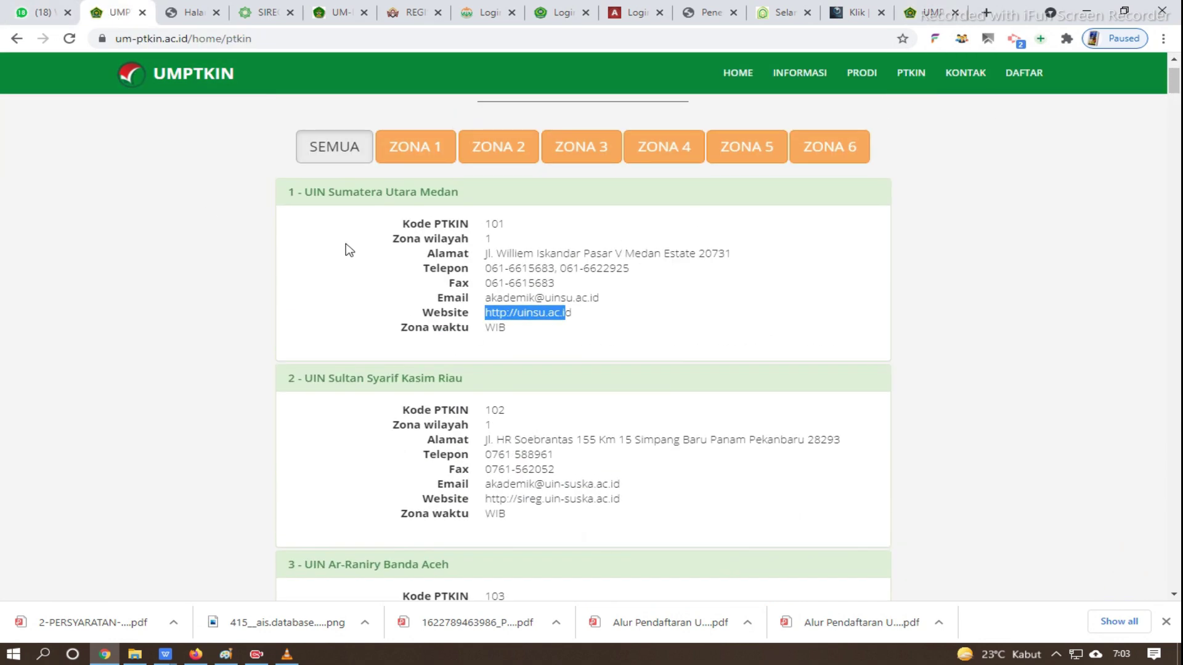
pyautogui.scroll(-20, 531, 394)
pyautogui.scroll(-20, 535, 394)
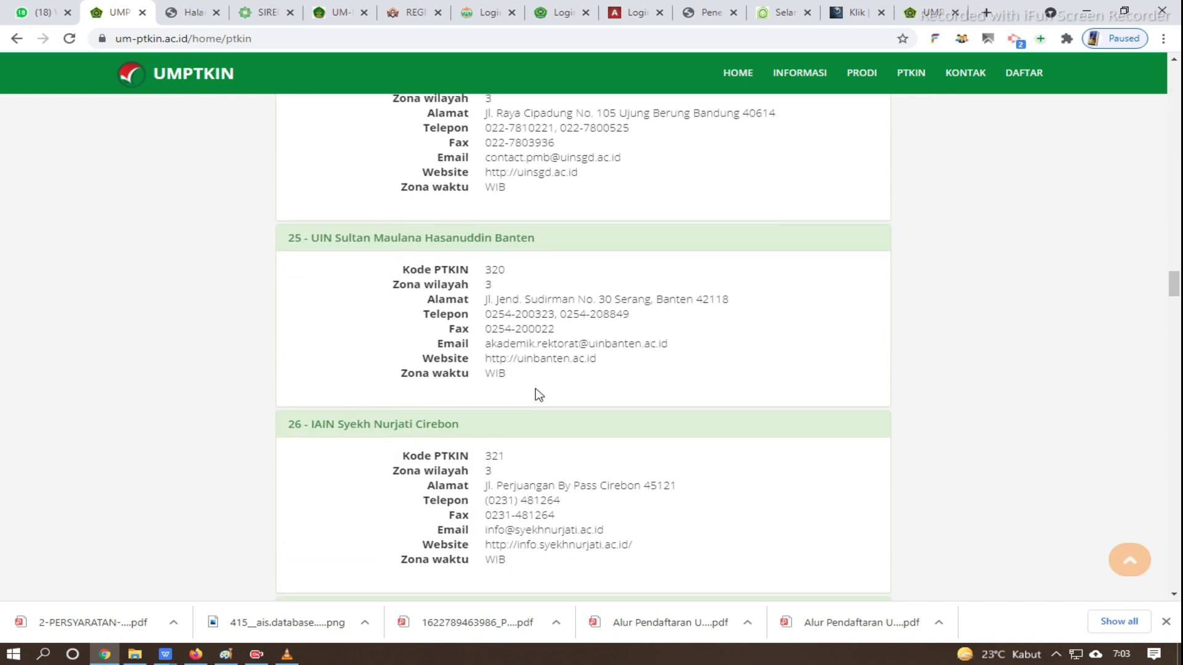
pyautogui.scroll(-1, 536, 392)
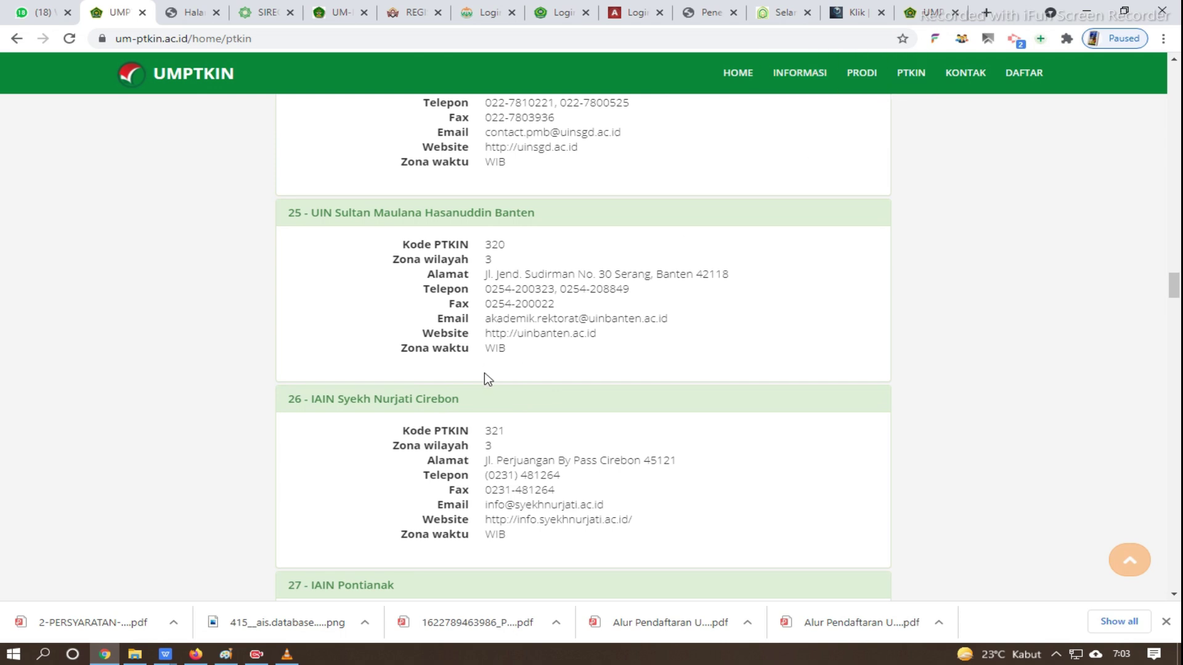
pyautogui.scroll(-3, 457, 404)
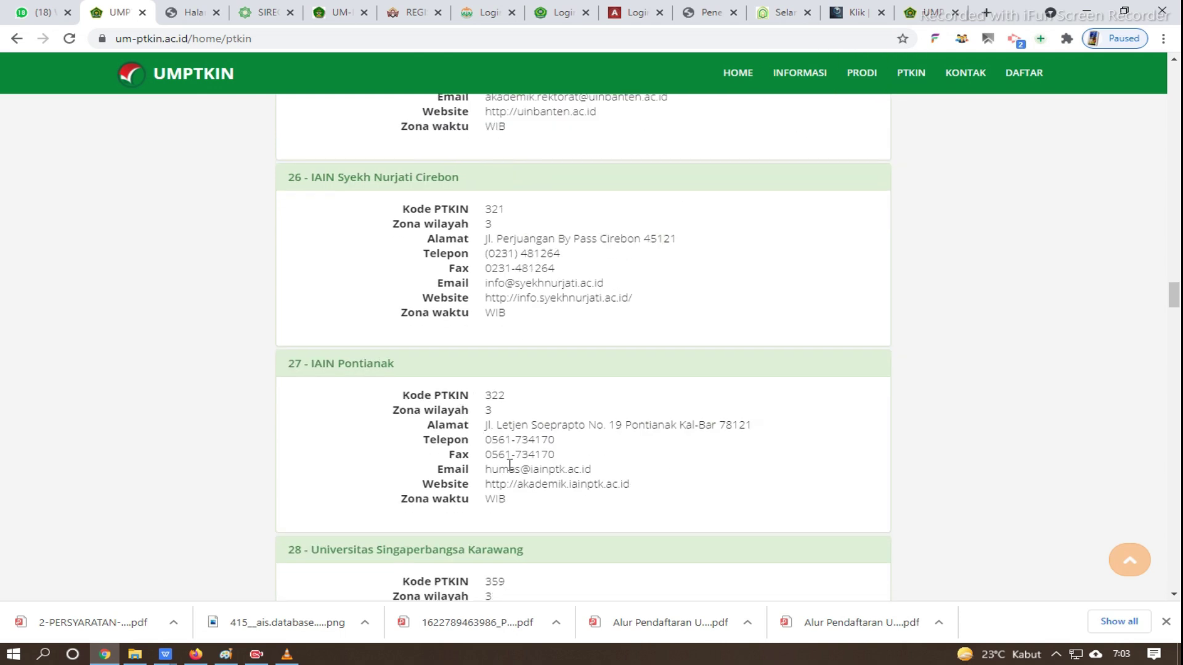
pyautogui.scroll(-9, 512, 475)
pyautogui.moveTo(1174, 325); pyautogui.dragTo(1174, 77)
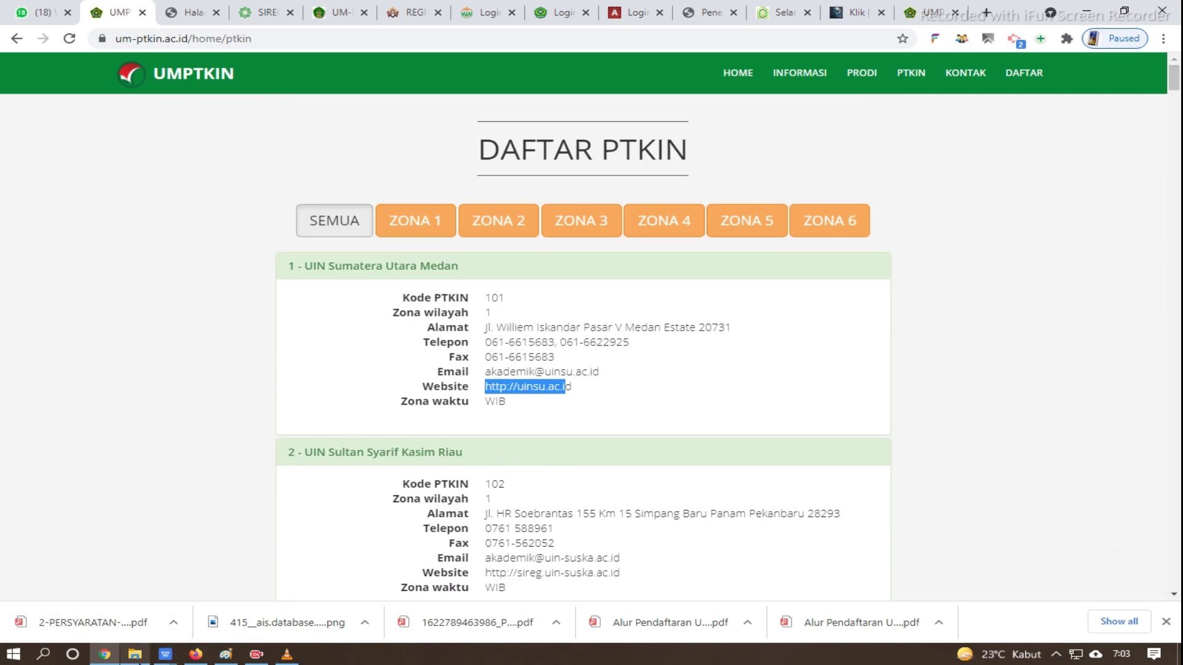
# - Check section 2 of the Manajemen PTN workbook, and return to Chrome to review the candidate's UMPTKIN announcement result
pyautogui.click(165, 654)
pyautogui.click(83, 581)
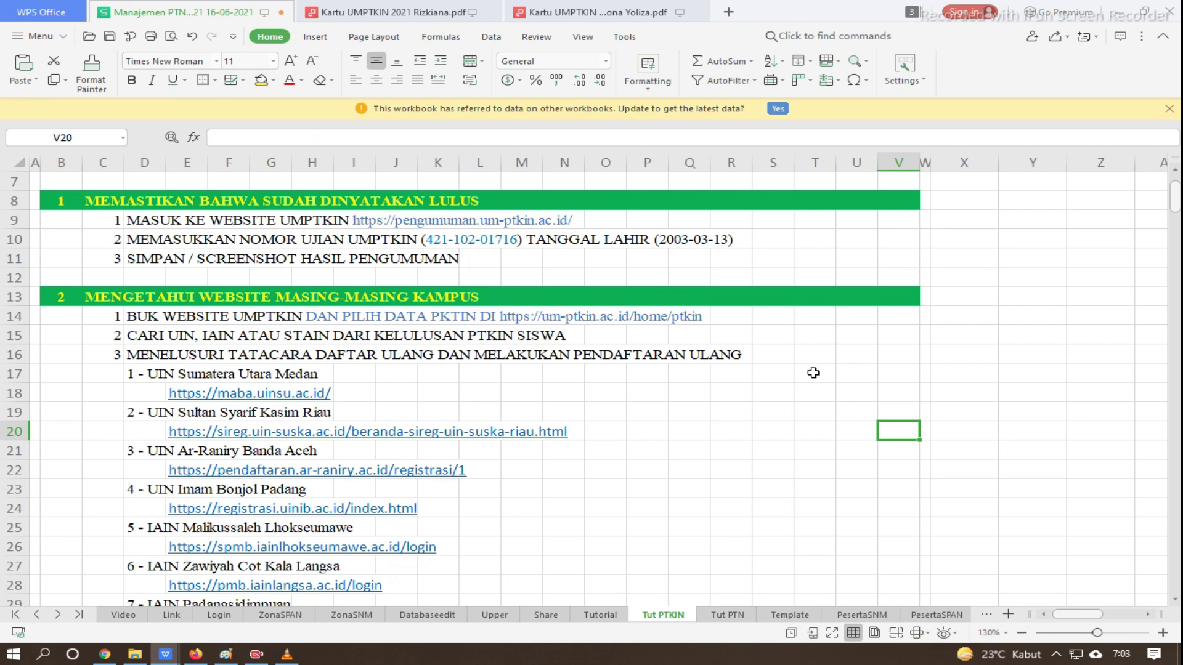
pyautogui.click(105, 659)
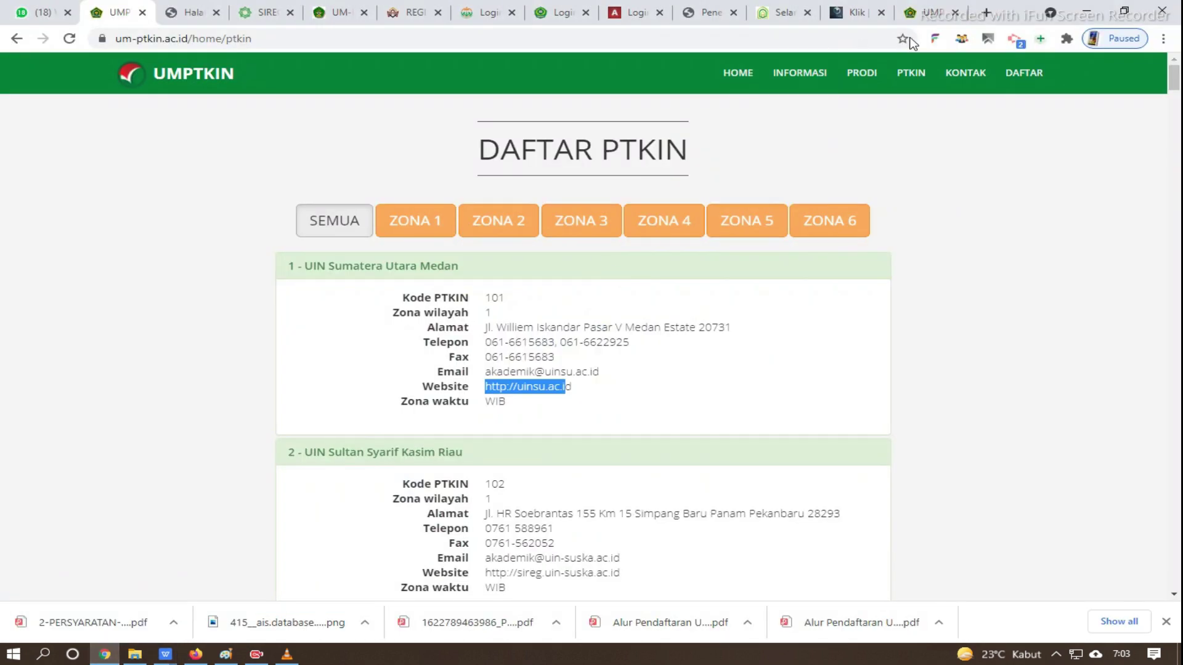
pyautogui.click(930, 14)
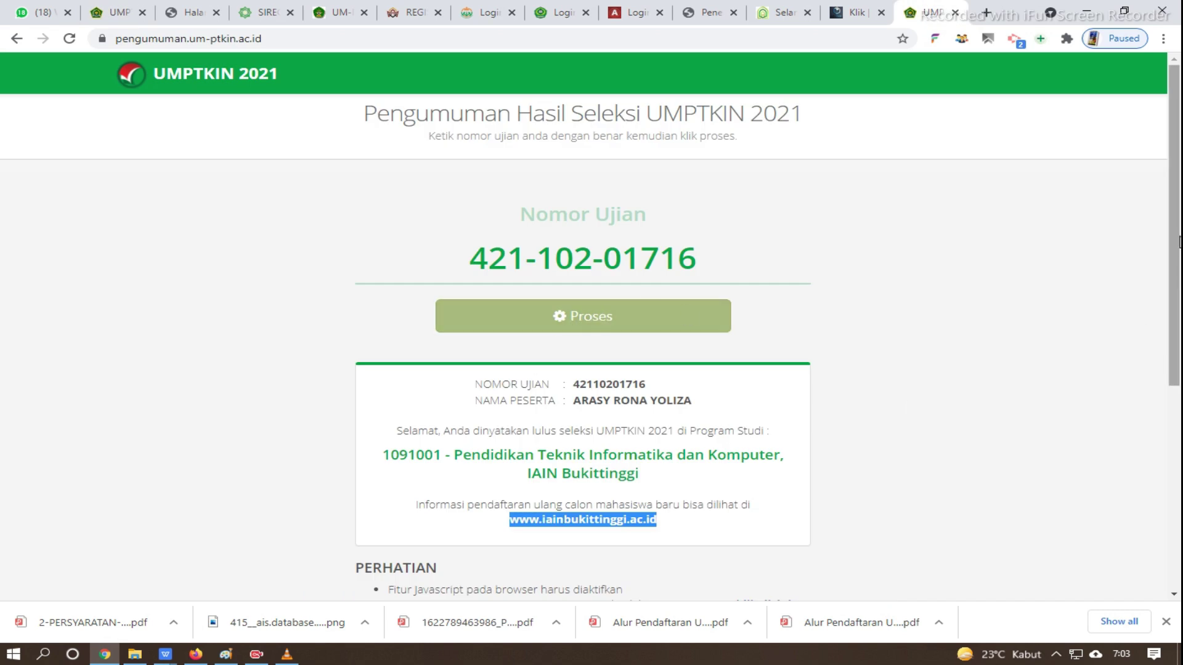
pyautogui.scroll(-1, 416, 453)
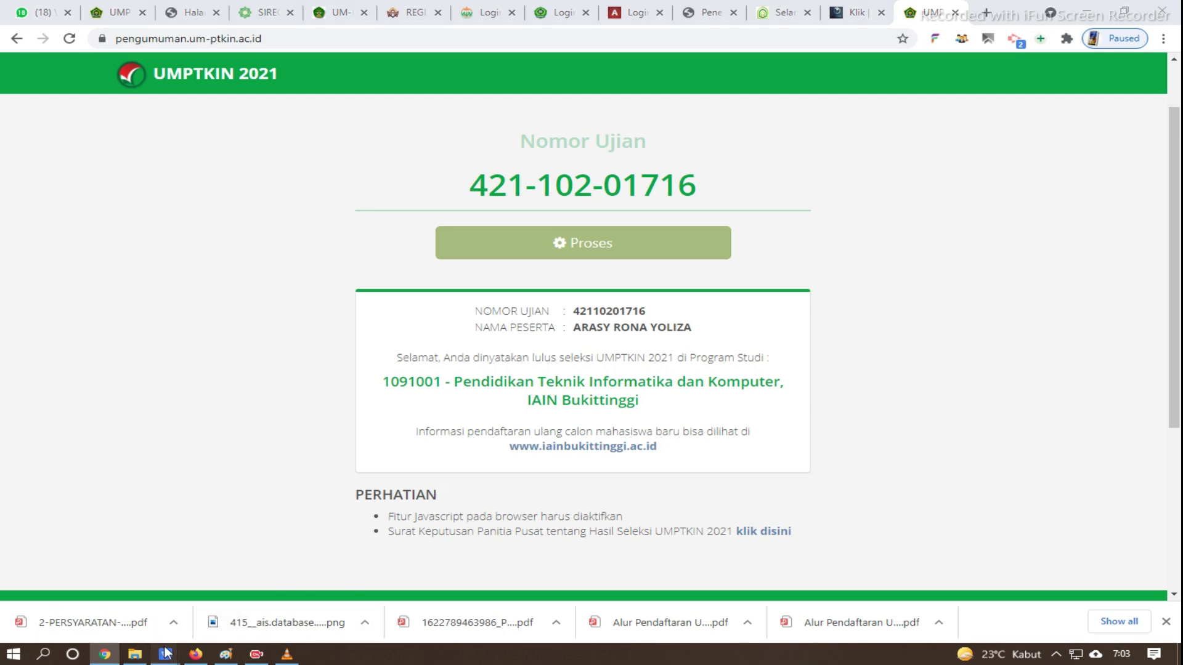
# - Switch to the Manajemen PTN workbook and review the campus registration links listed under section 2
pyautogui.moveTo(159, 659)
pyautogui.click(106, 599)
pyautogui.scroll(-3, 223, 439)
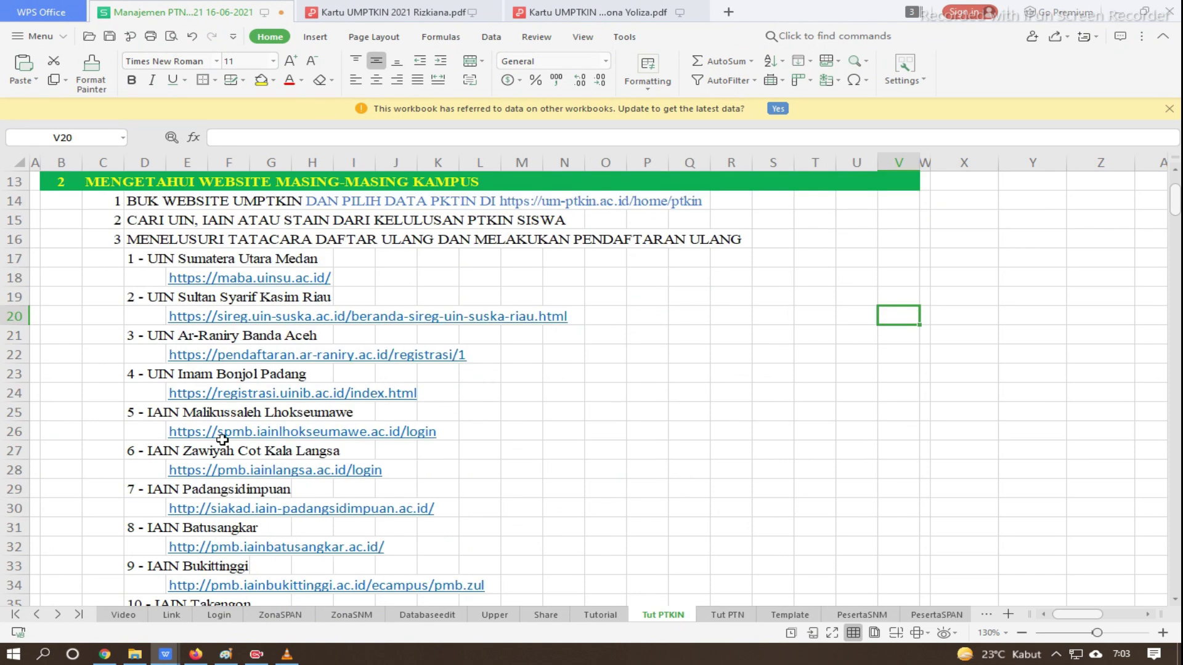
pyautogui.scroll(1, 122, 488)
pyautogui.scroll(1, 115, 459)
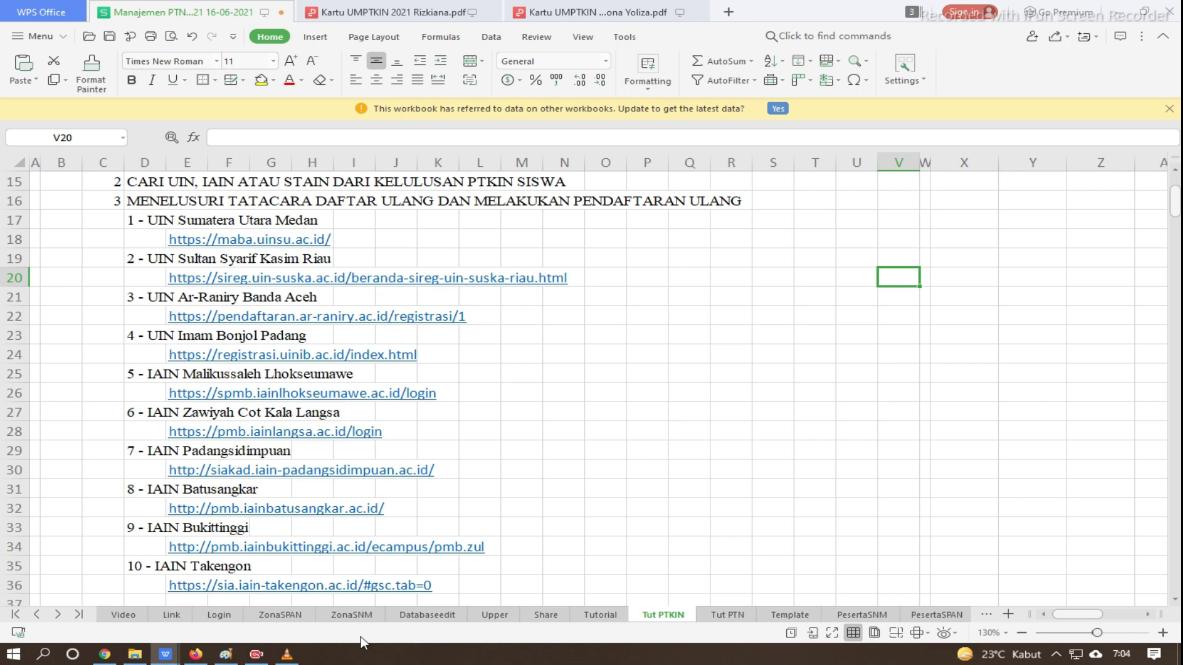
# - Switch to Chrome and view the already open UIN Sumatera Utara Medan registration page at maba.uinsu.ac.id
pyautogui.click(104, 654)
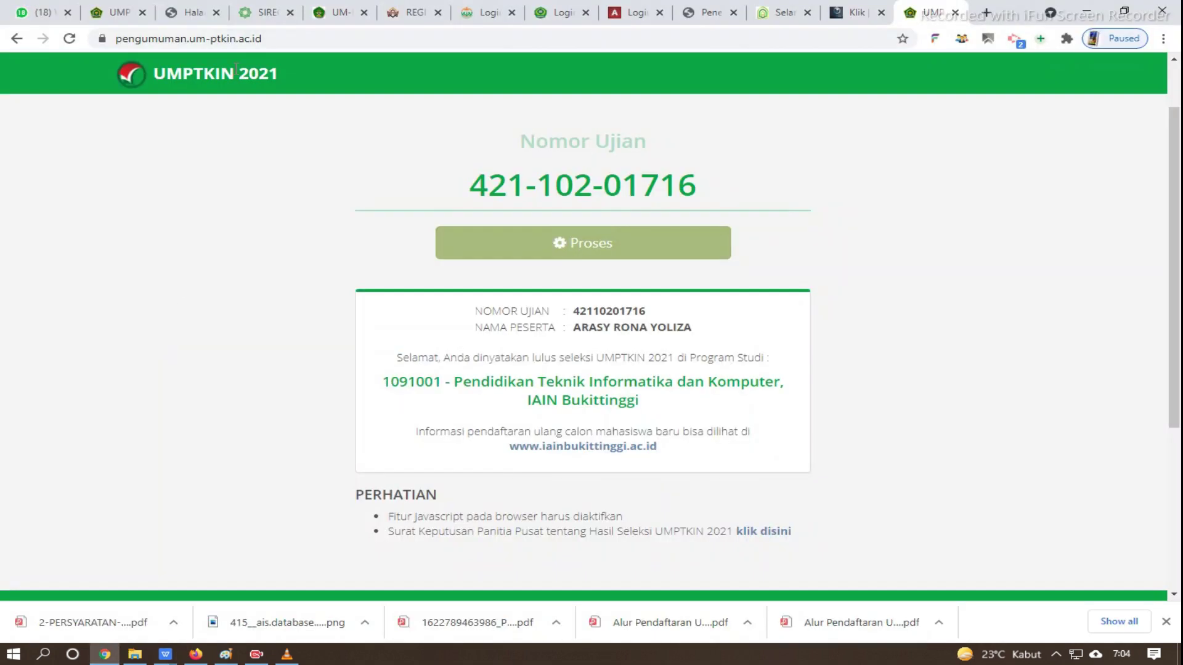
pyautogui.click(185, 12)
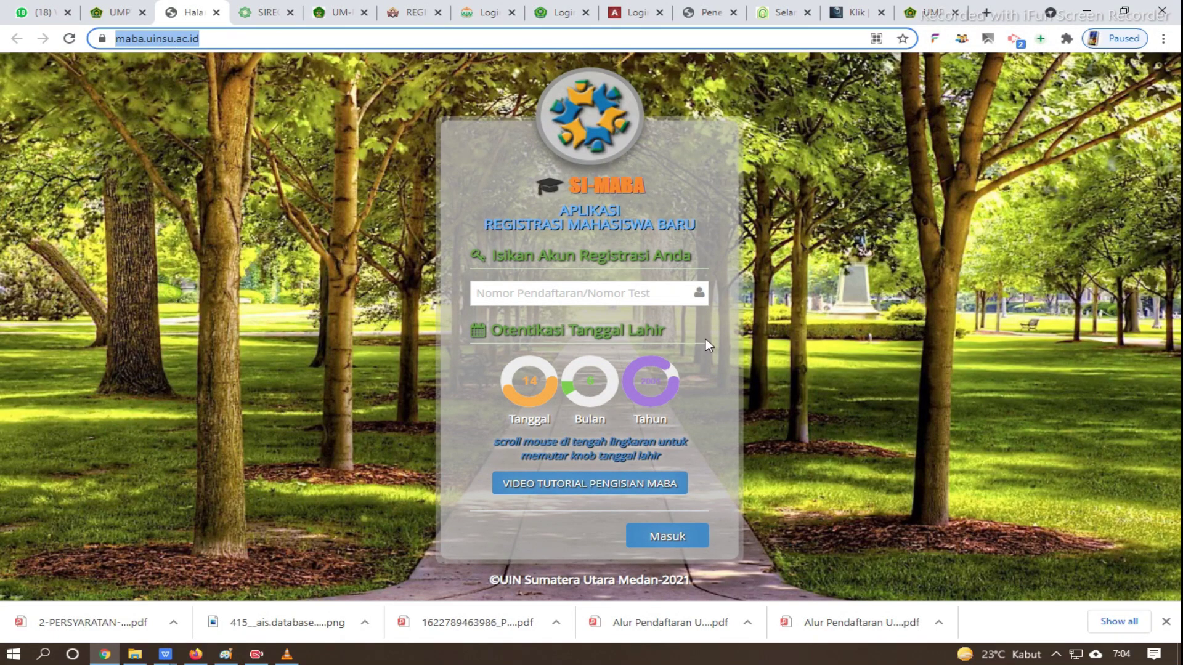
pyautogui.click(705, 339)
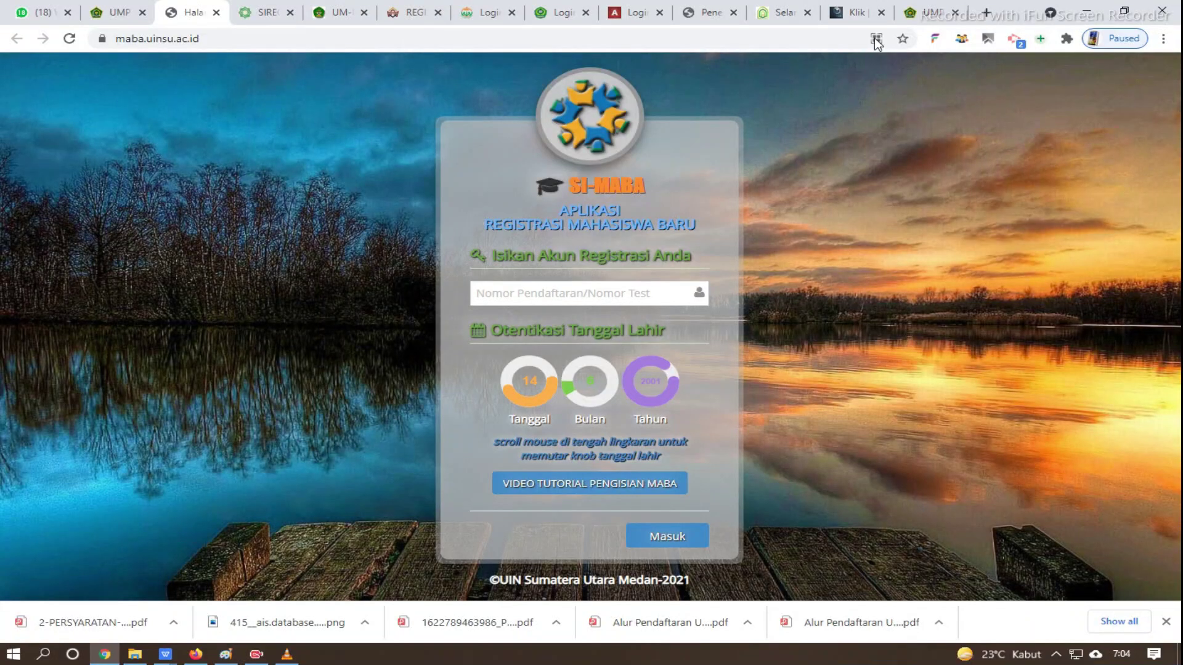
# - Highlight the exam number on the announcement page, and show the registration/test number field on the SI-MABA login form
pyautogui.click(921, 12)
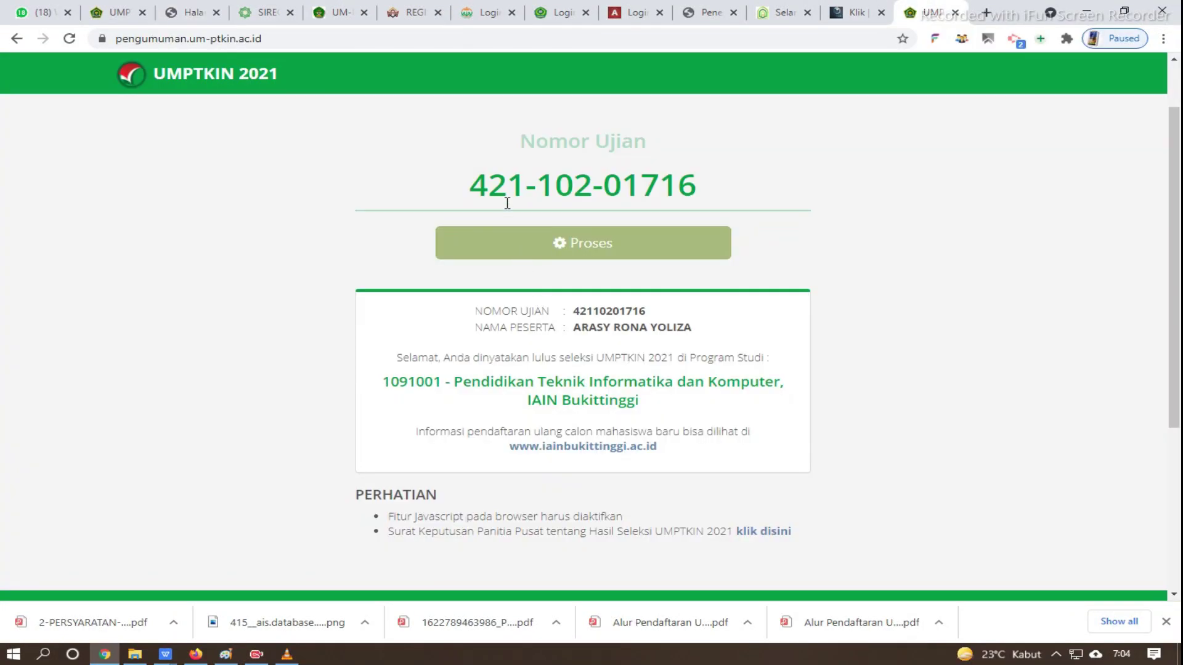
pyautogui.tripleClick(466, 181)
pyautogui.moveTo(467, 181); pyautogui.dragTo(579, 182)
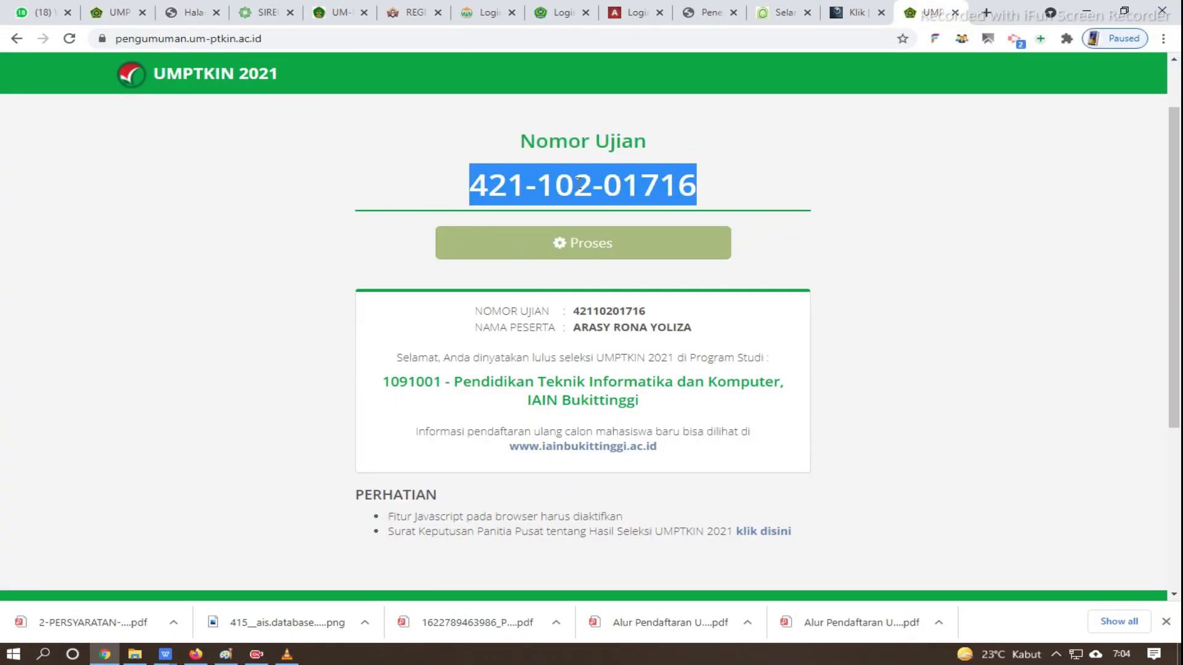
pyautogui.click(188, 12)
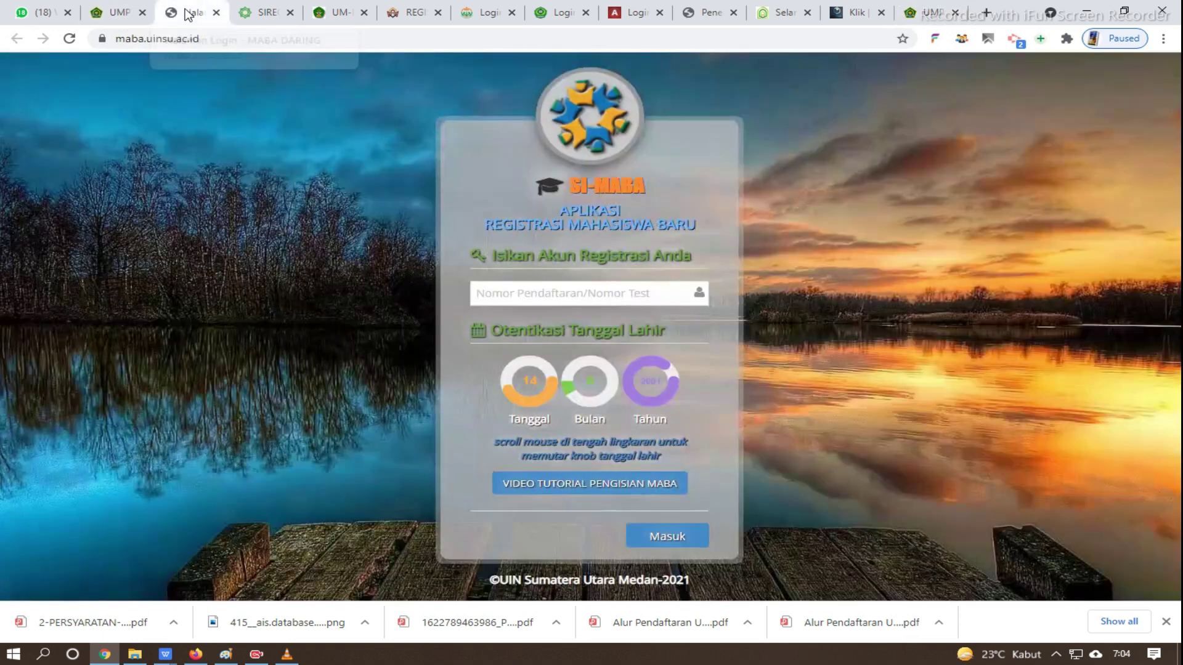
pyautogui.click(506, 292)
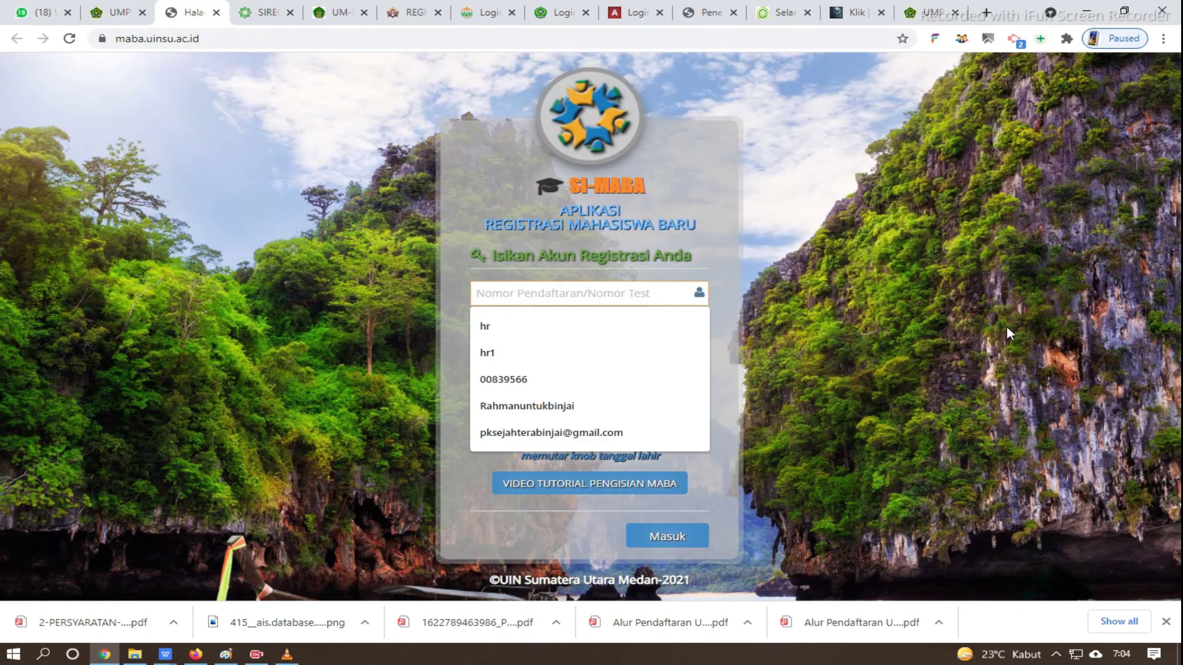
pyautogui.click(579, 387)
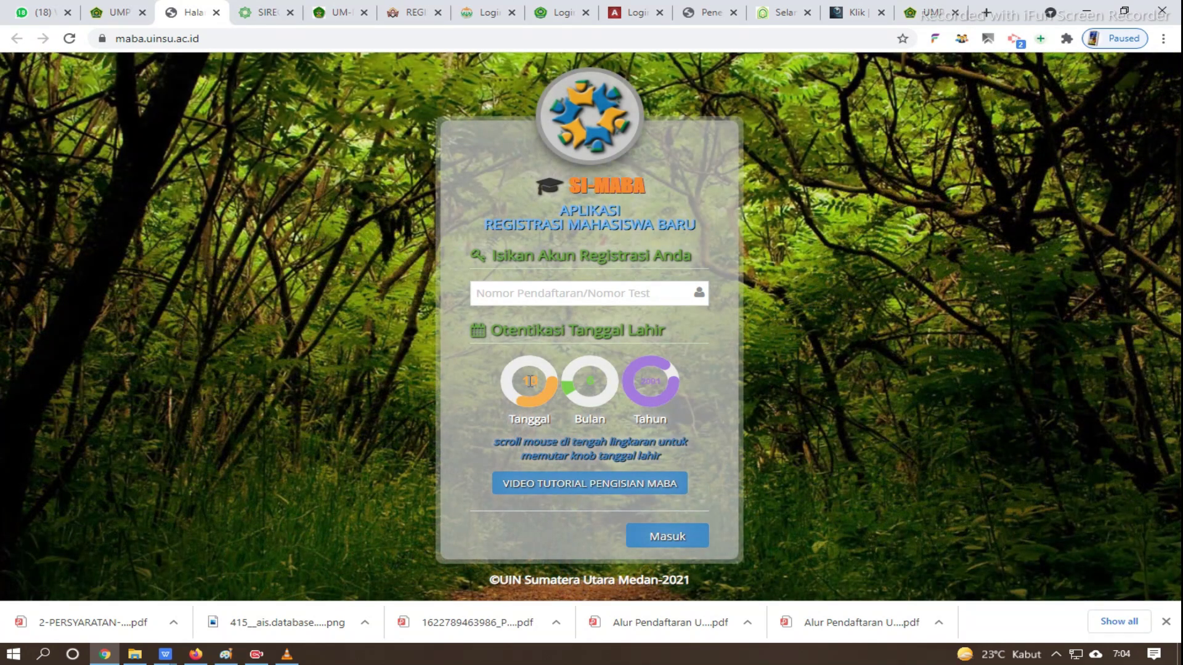
# - Adjust the day, month and year dials of the birth date authentication on the SI-MABA form
pyautogui.scroll(2, 529, 381)
pyautogui.scroll(8, 529, 381)
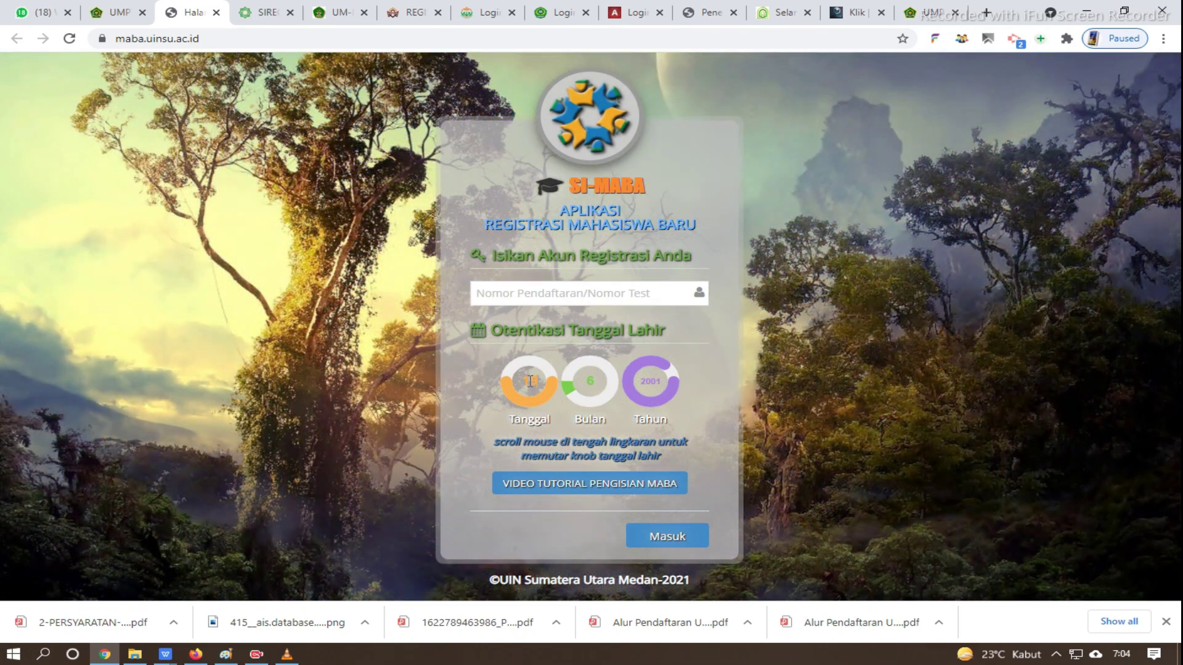
pyautogui.scroll(1, 597, 381)
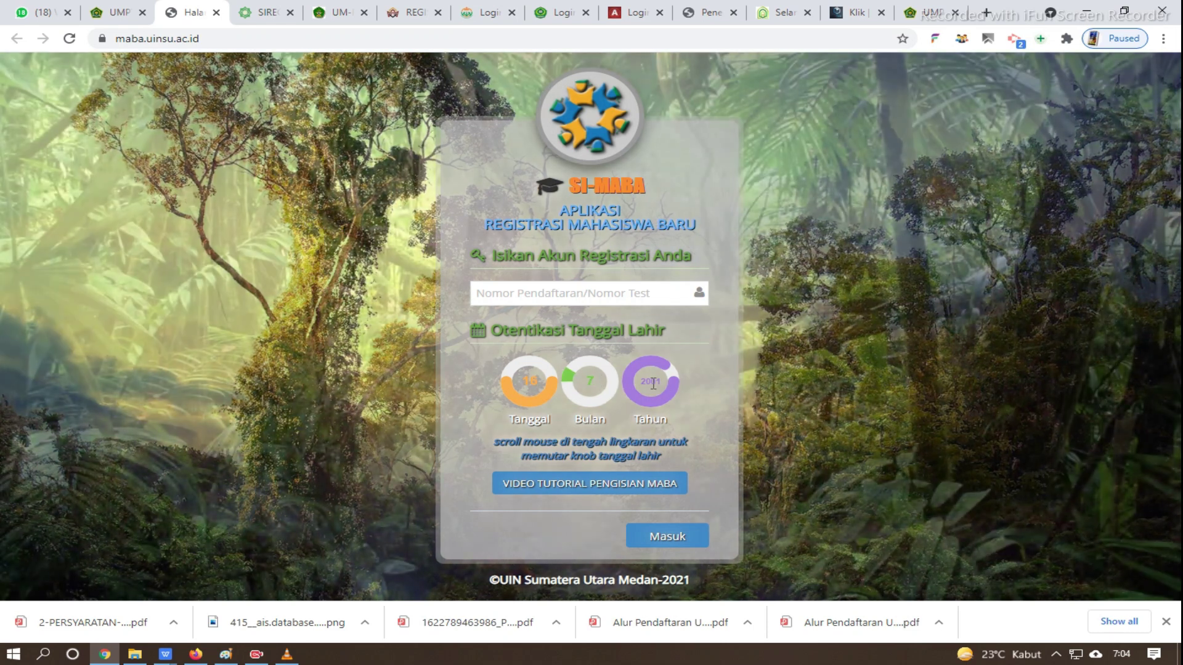
pyautogui.scroll(-5, 653, 382)
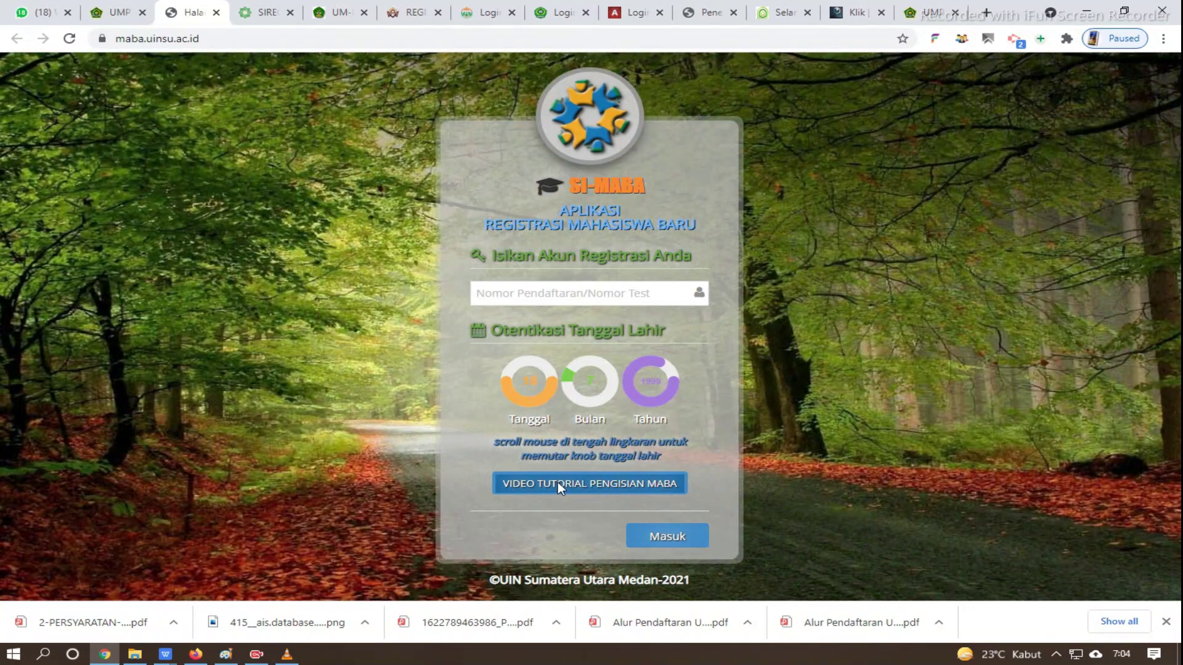
# - Open the SI-MABA video tutorial, highlight 2019 in its title Panduan Registrasi MABA 2019, and close the video page
pyautogui.click(560, 484)
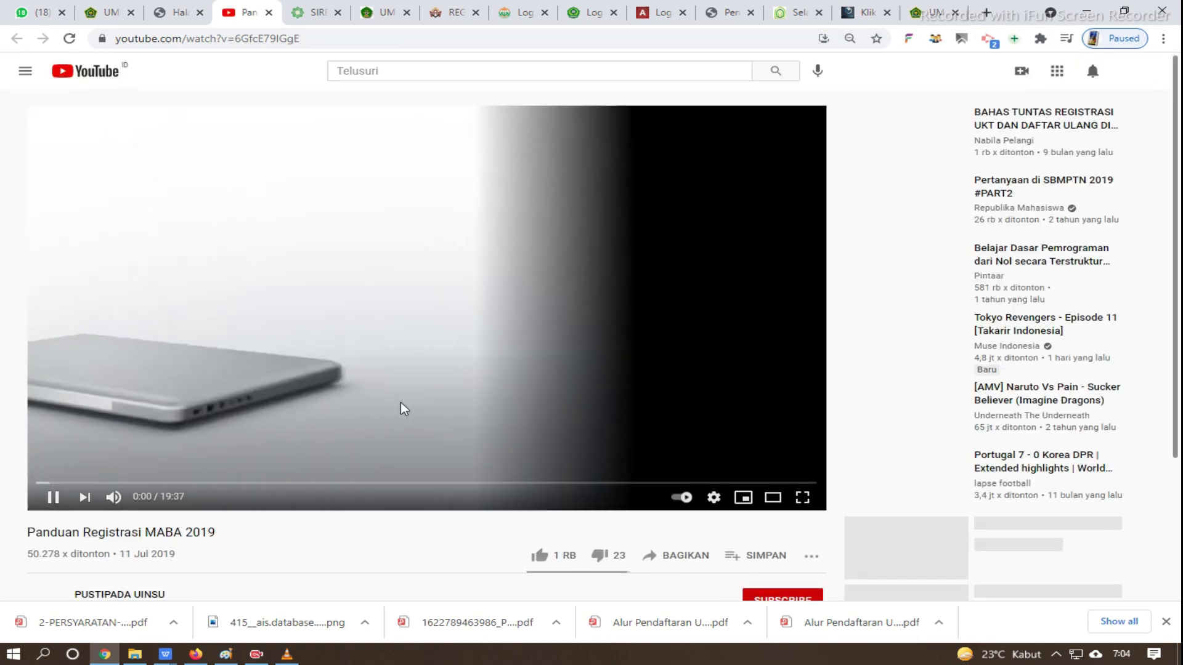
pyautogui.scroll(-1, 400, 401)
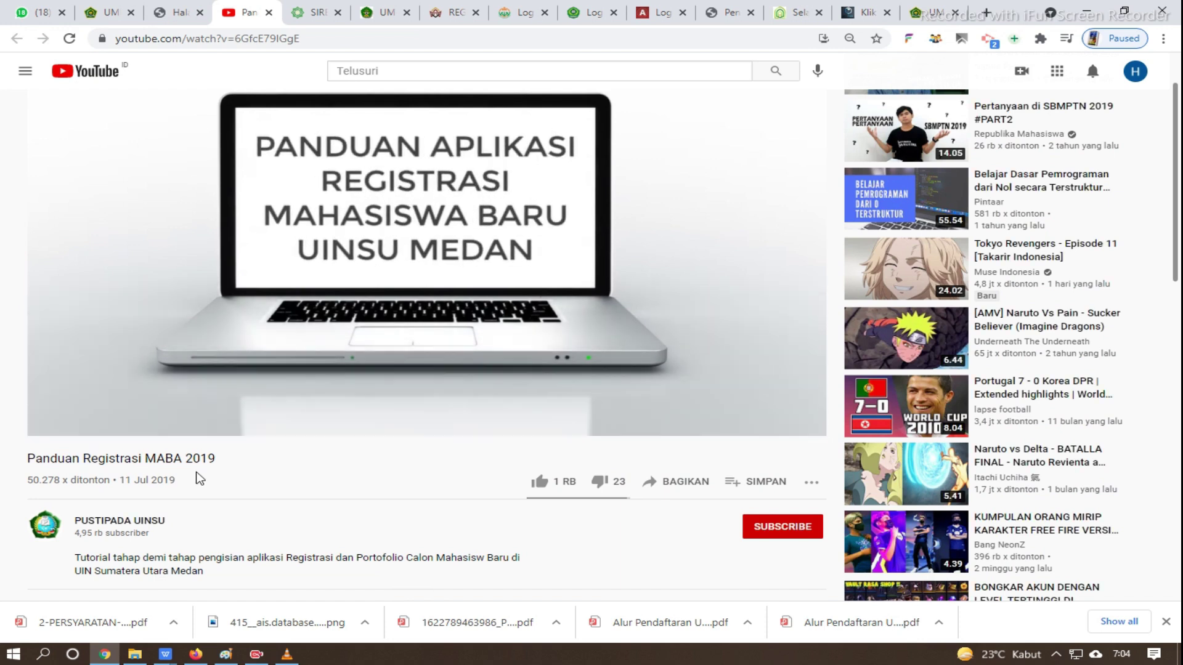
pyautogui.moveTo(183, 455); pyautogui.dragTo(225, 462)
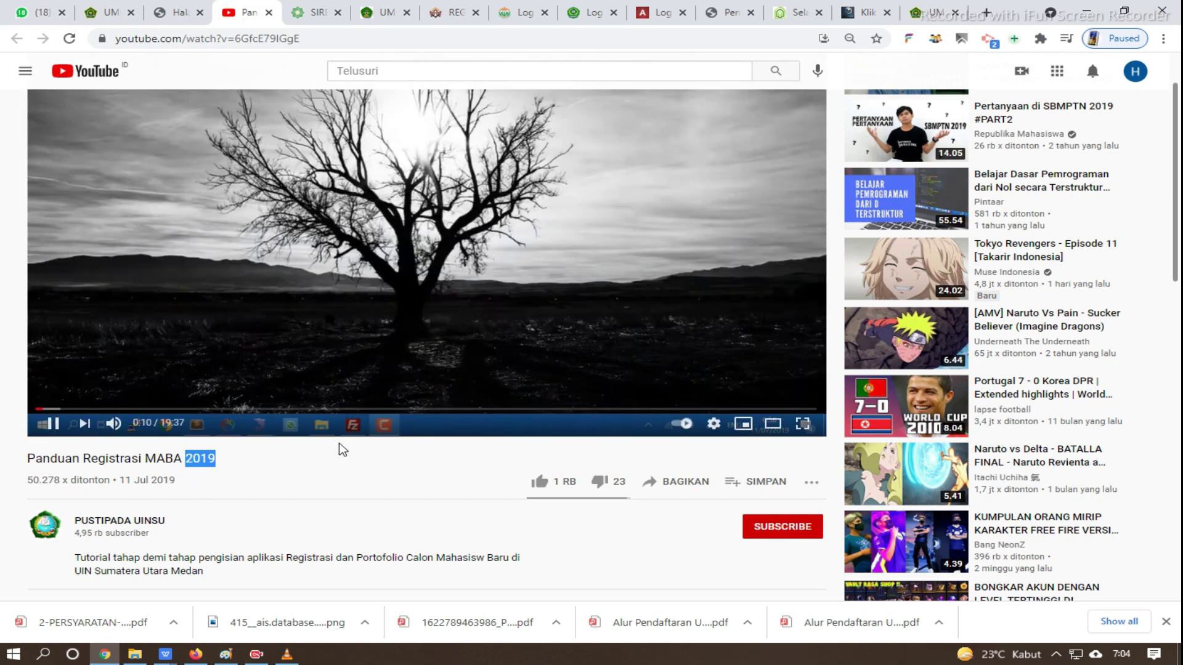
pyautogui.click(269, 12)
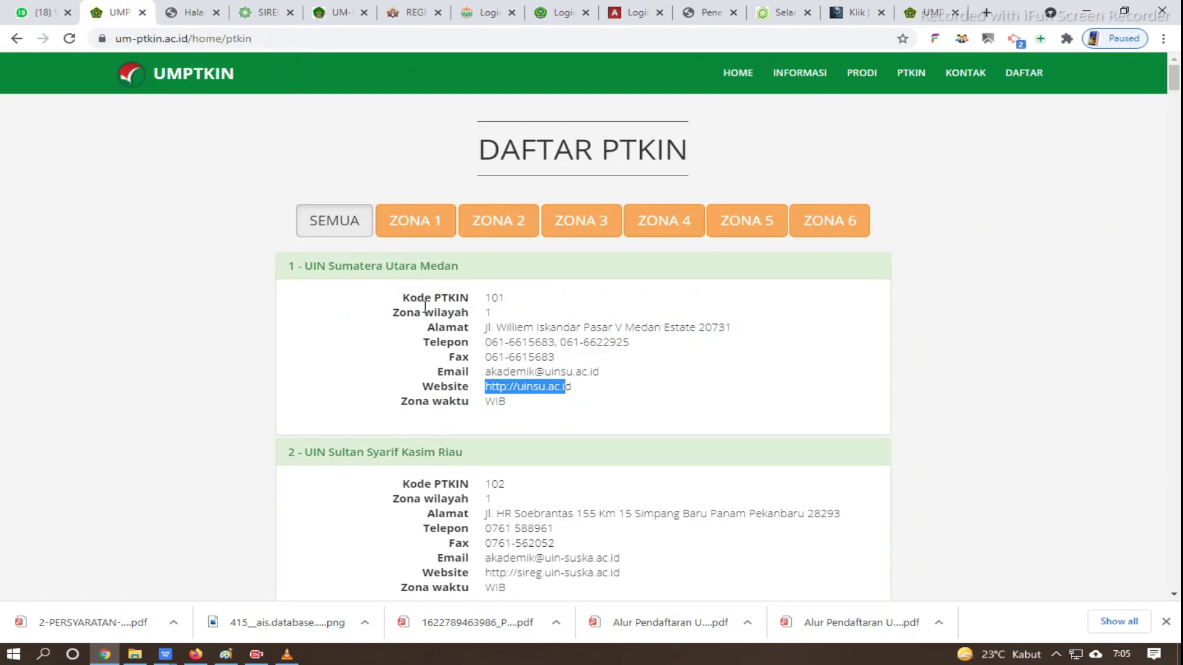
# - Highlight UIN Sultan Syarif Kasim Riau in the PTKIN list and check its registration link in the Manajemen PTN workbook
pyautogui.scroll(-2, 393, 387)
pyautogui.moveTo(307, 307); pyautogui.dragTo(502, 314)
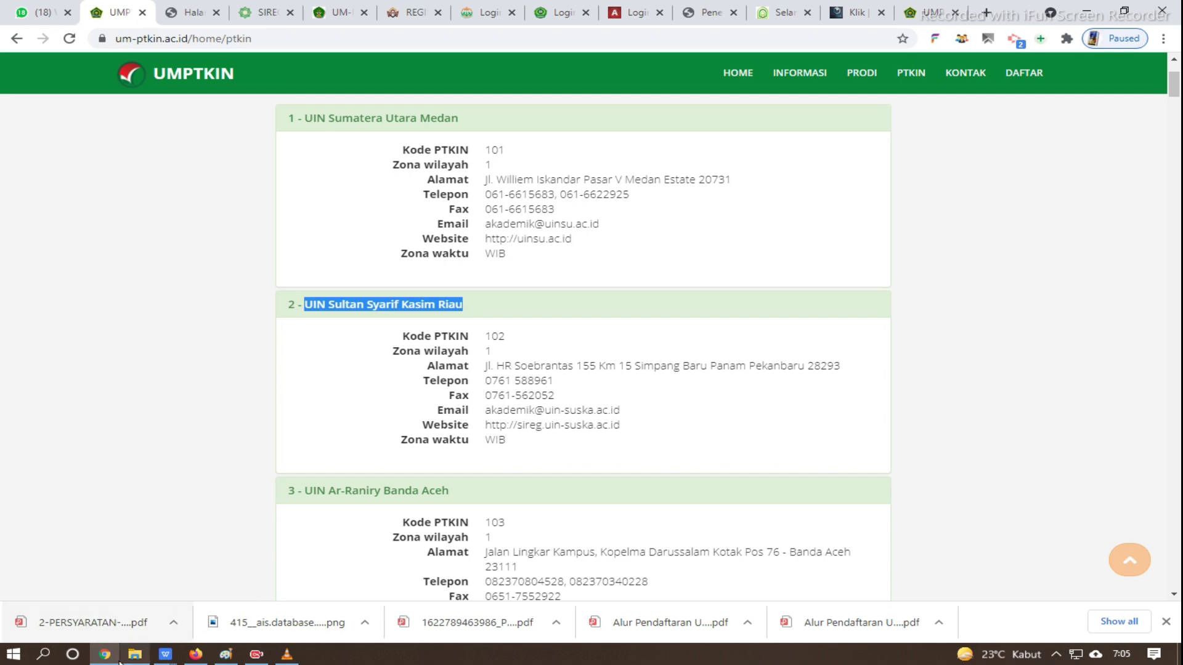
pyautogui.click(165, 654)
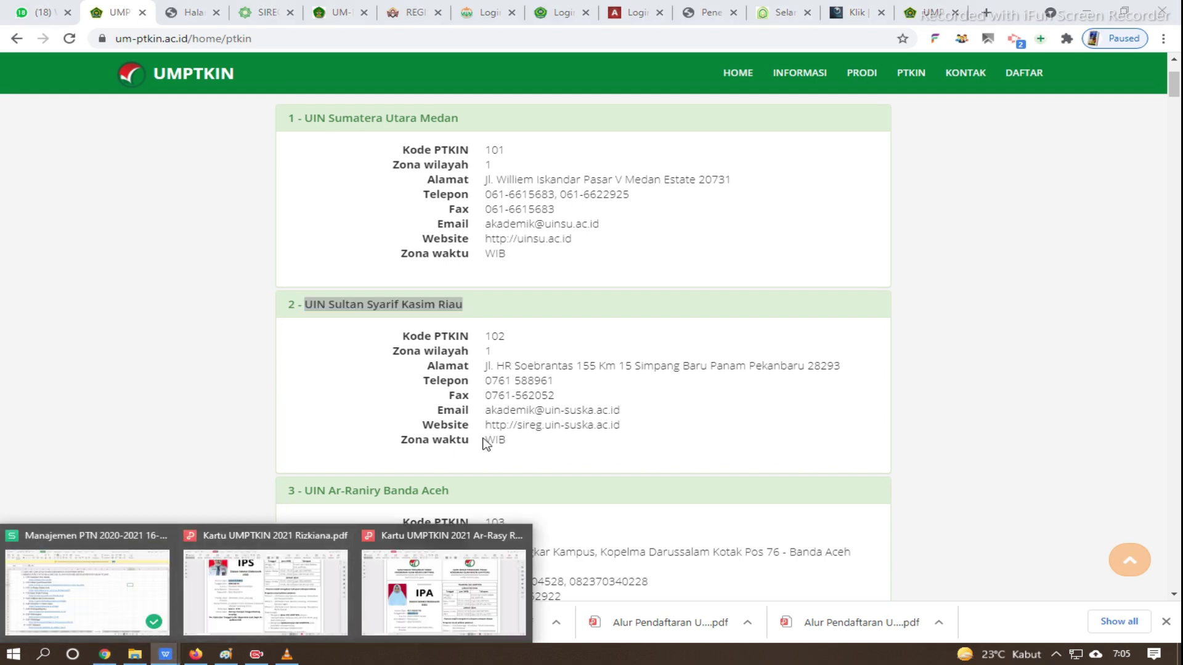
pyautogui.click(89, 600)
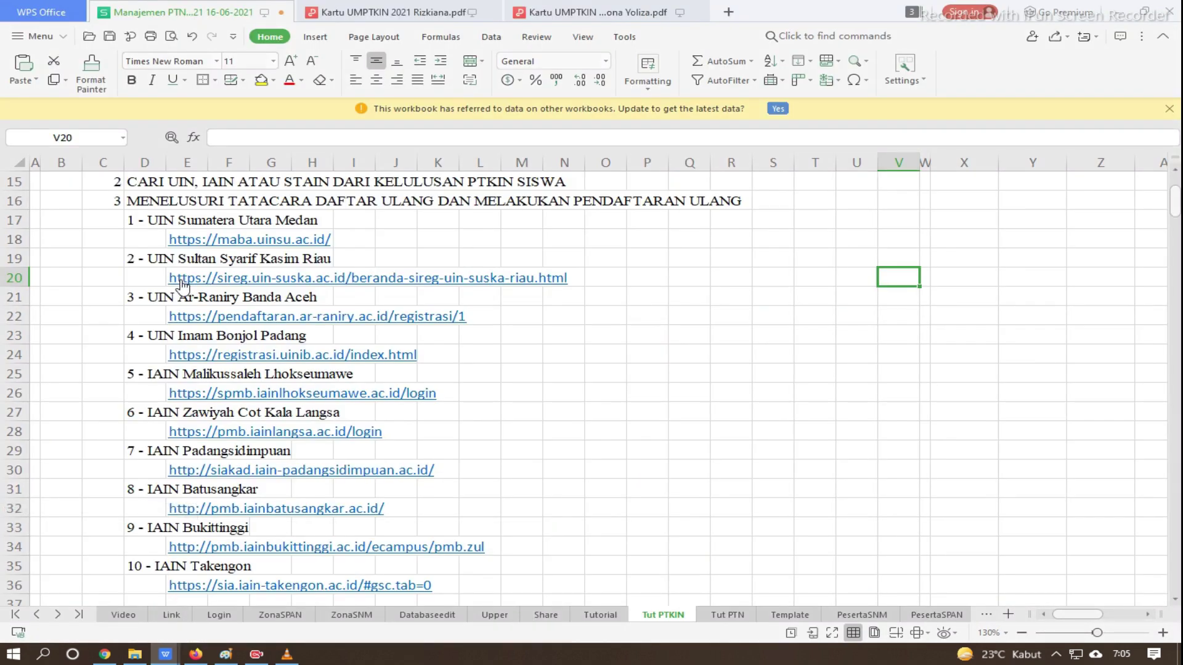
# - Switch to Chrome and view the UIN Suska Riau SIREG page, its full web address and the participant number login field
pyautogui.click(105, 654)
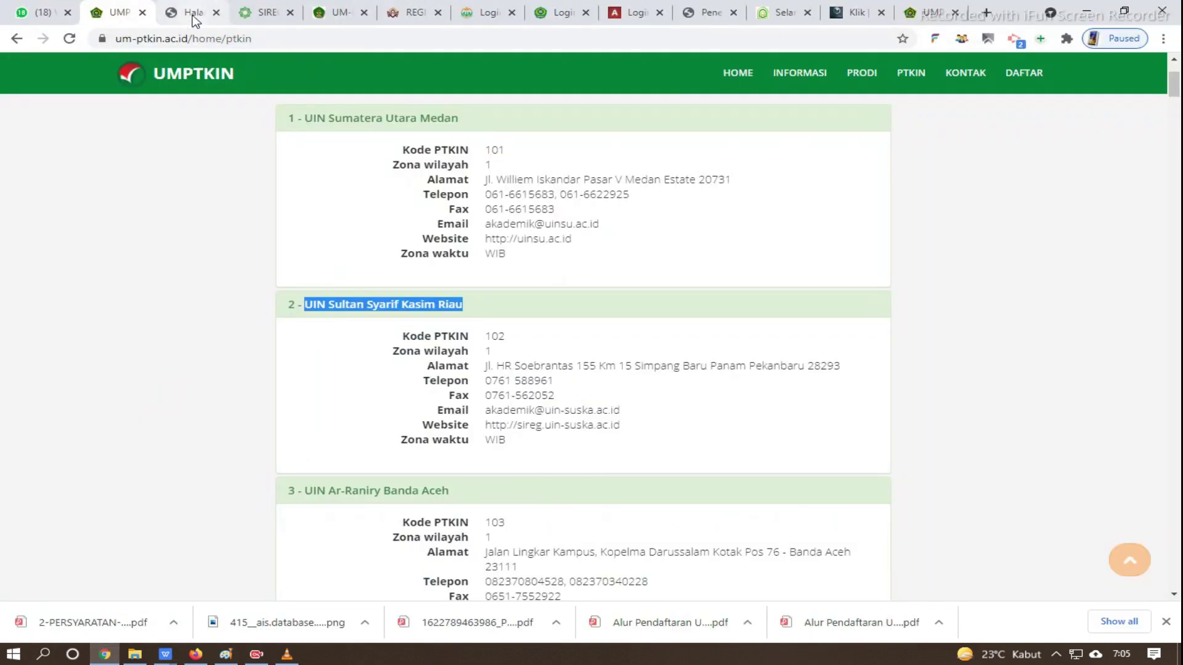
pyautogui.click(256, 14)
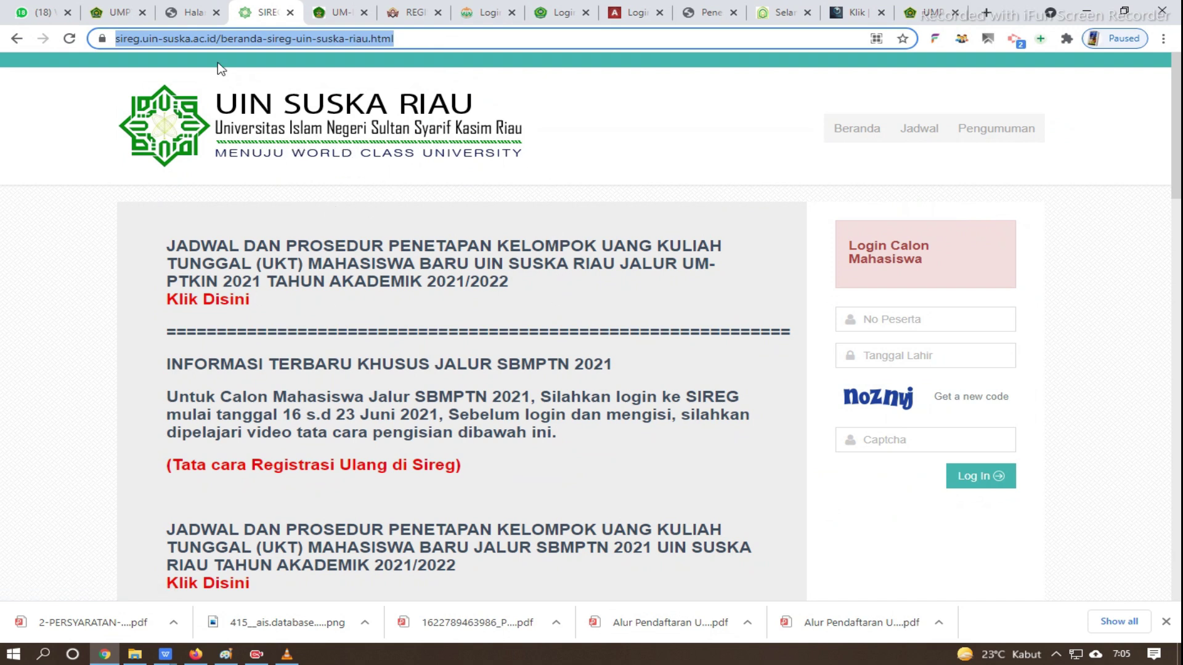
pyautogui.click(423, 42)
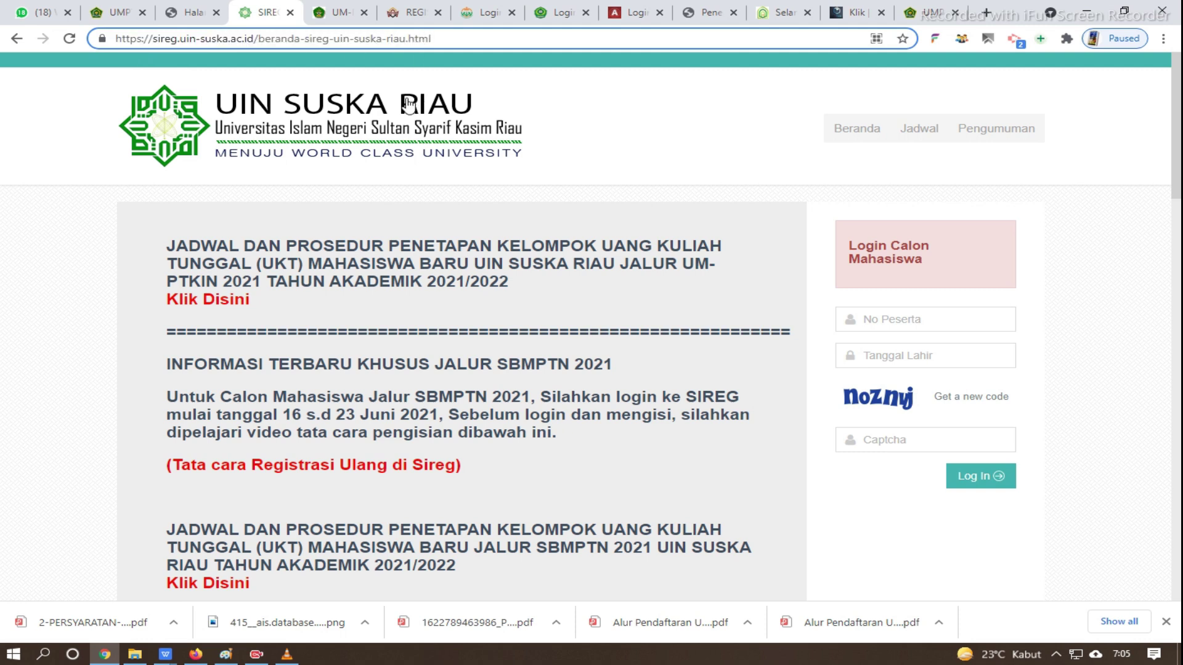
pyautogui.click(889, 321)
pyautogui.click(1055, 369)
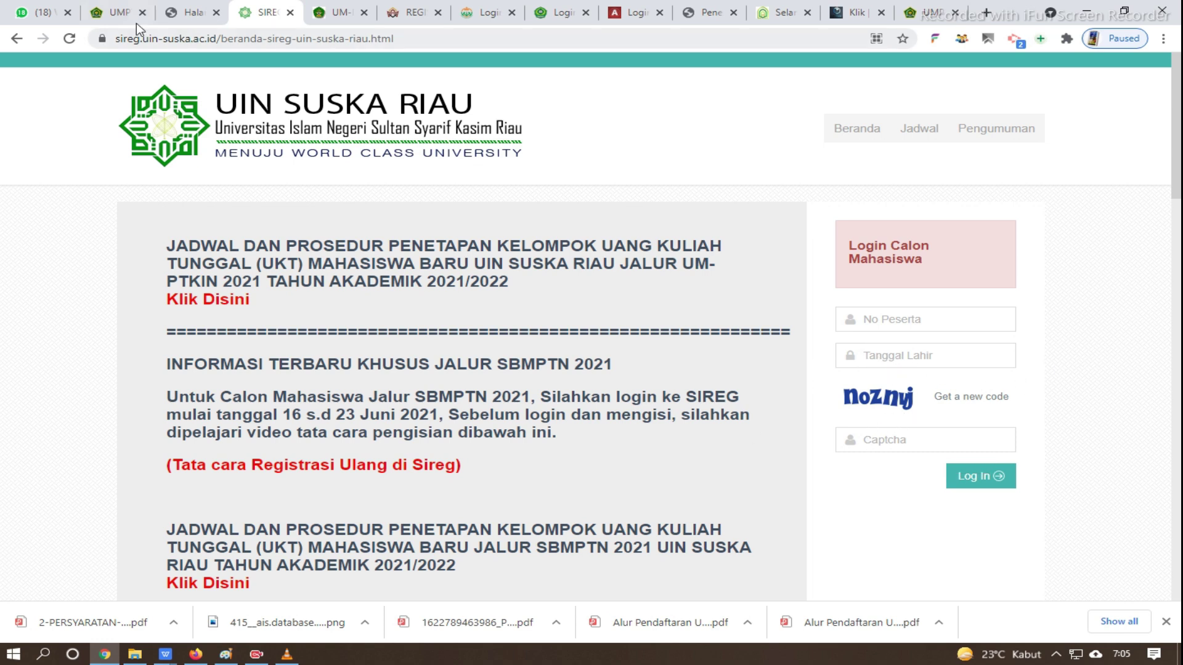
# - Switch to the Manajemen PTN workbook and highlight the link entries of UIN Sumatera Utara, UIN Sultan Syarif Kasim and UIN Ar-Raniry in turn
pyautogui.moveTo(164, 655)
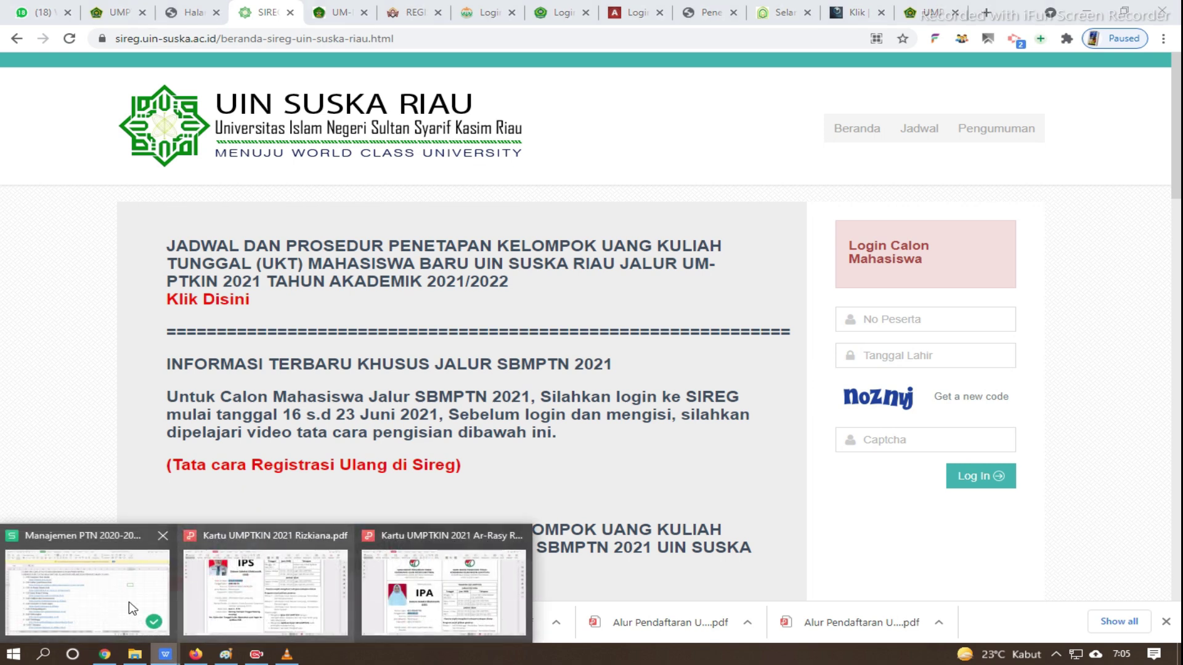
pyautogui.click(132, 608)
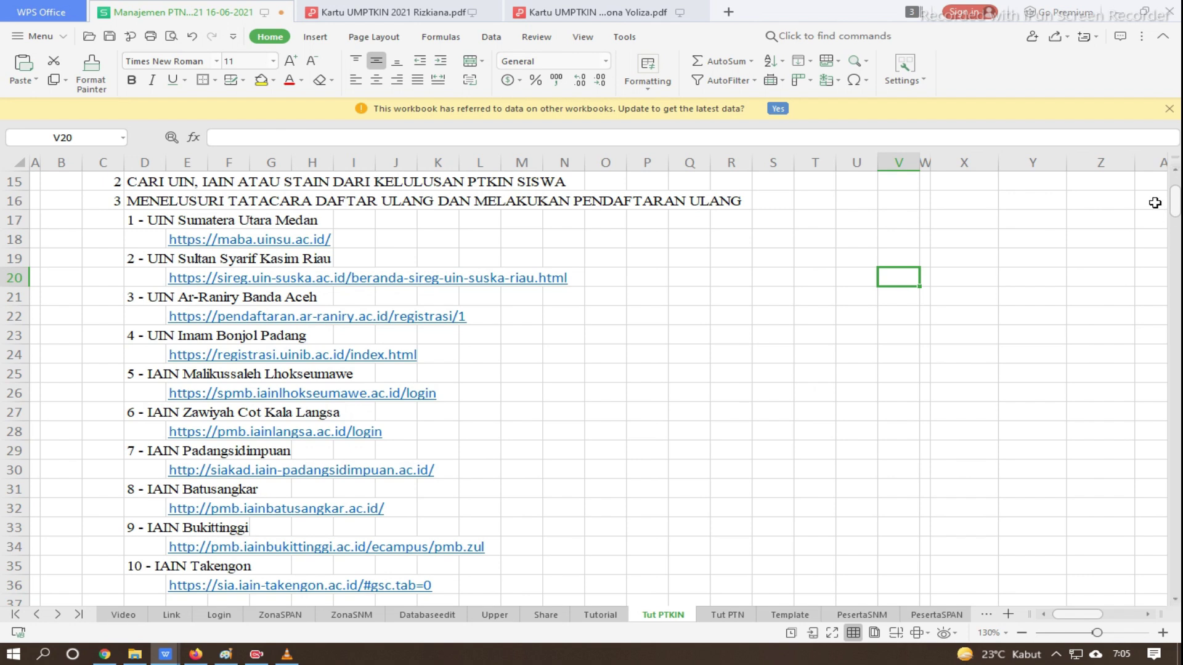
pyautogui.moveTo(133, 223); pyautogui.dragTo(754, 249)
pyautogui.moveTo(131, 261); pyautogui.dragTo(786, 272)
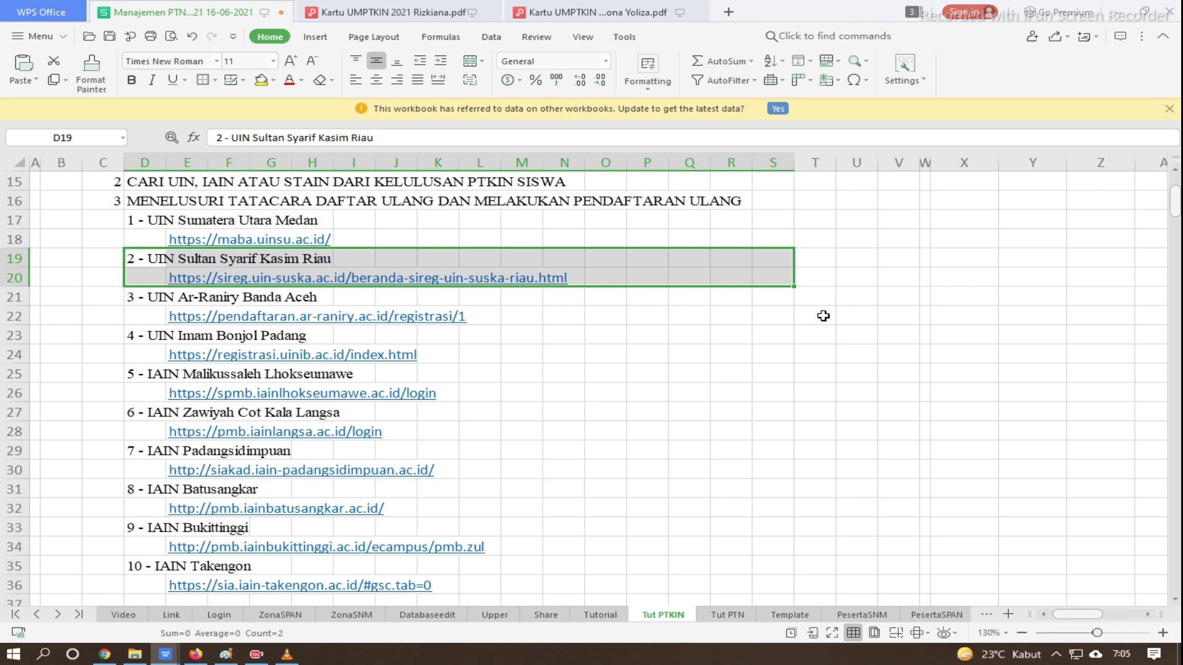
pyautogui.click(850, 346)
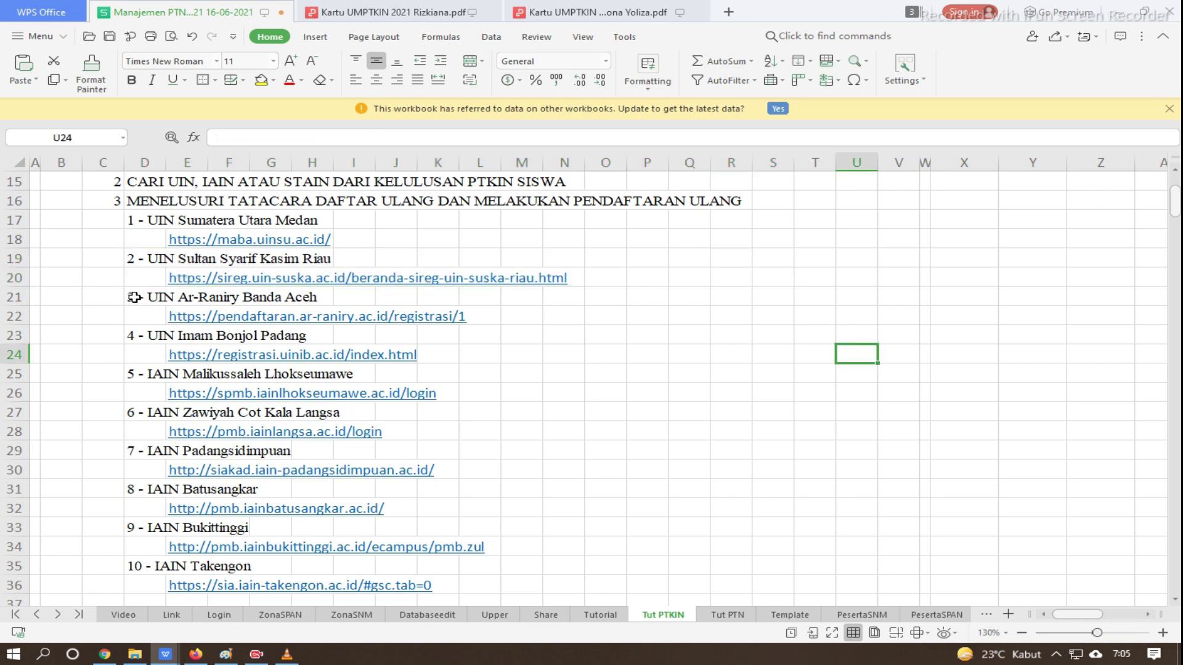
pyautogui.moveTo(134, 297); pyautogui.dragTo(363, 315)
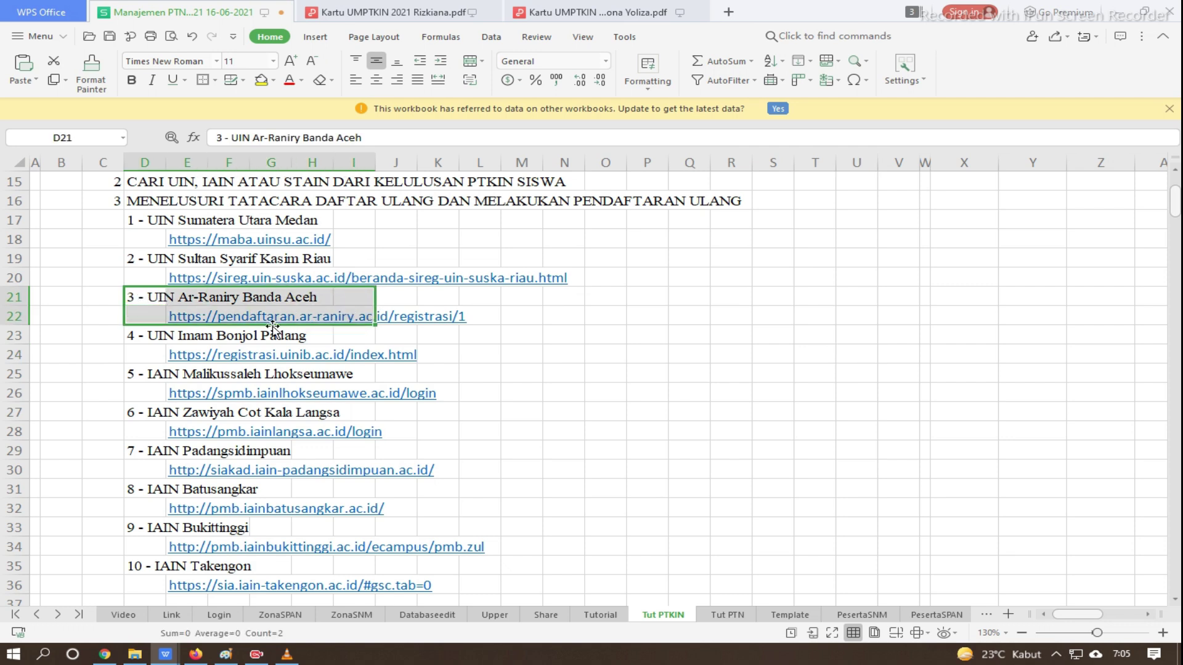
# - Switch to the PTKIN list in Chrome and highlight UIN Ar-Raniry Banda Aceh's website, pendaftaran.ar-raniry.ac.id
pyautogui.click(104, 654)
pyautogui.click(117, 12)
pyautogui.scroll(-3, 473, 458)
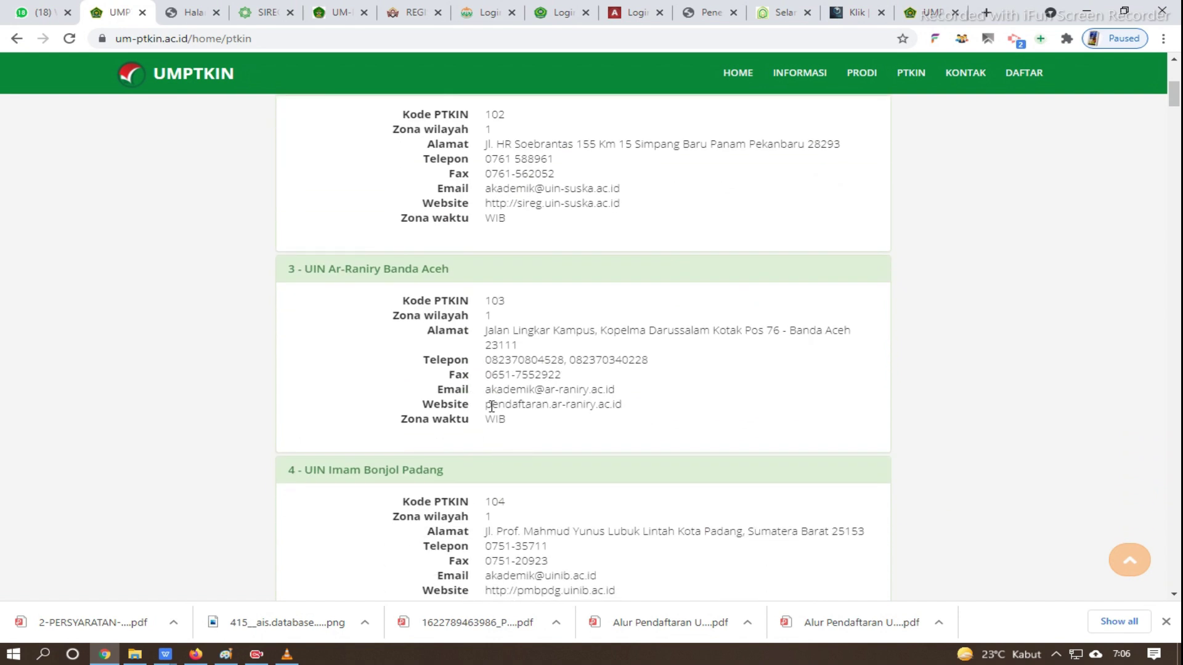
pyautogui.moveTo(486, 405); pyautogui.dragTo(627, 404)
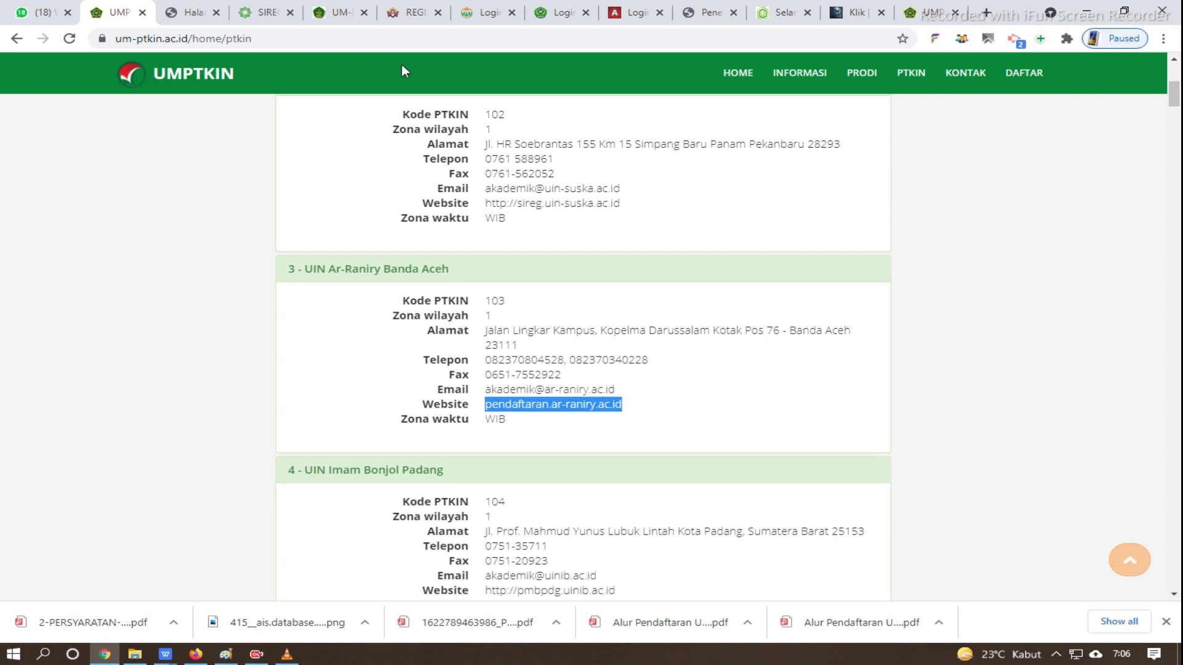
# - Check UIN Ar-Raniry Banda Aceh's registration link in the Manajemen PTN workbook and return to Chrome
pyautogui.click(165, 654)
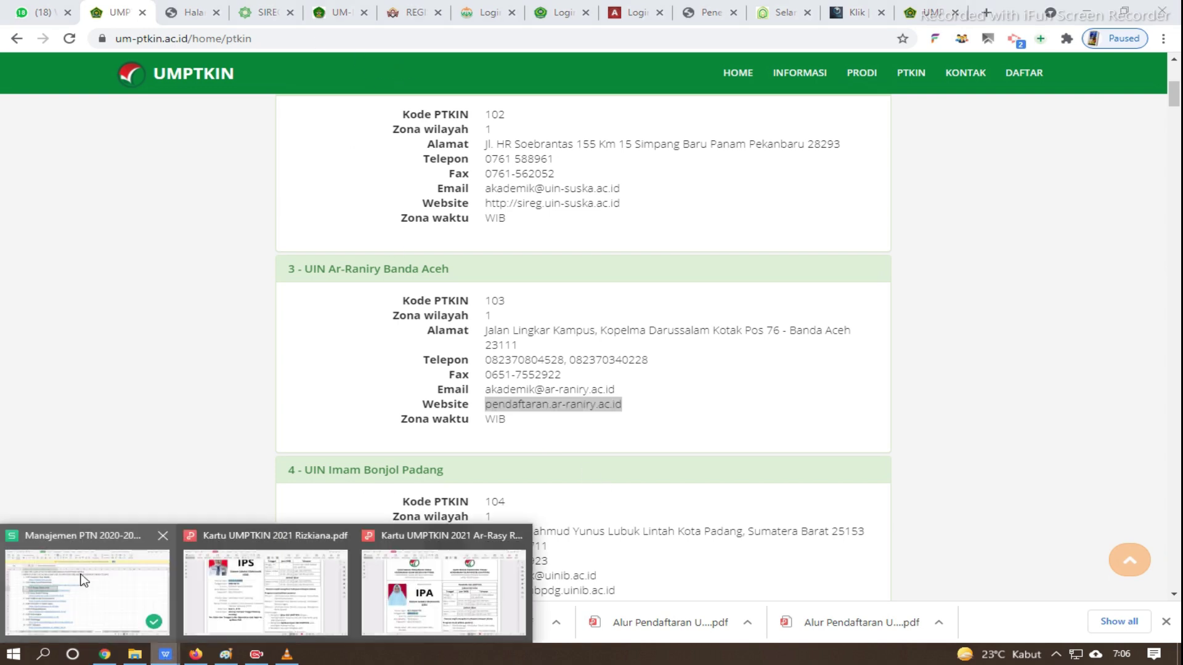
pyautogui.click(85, 580)
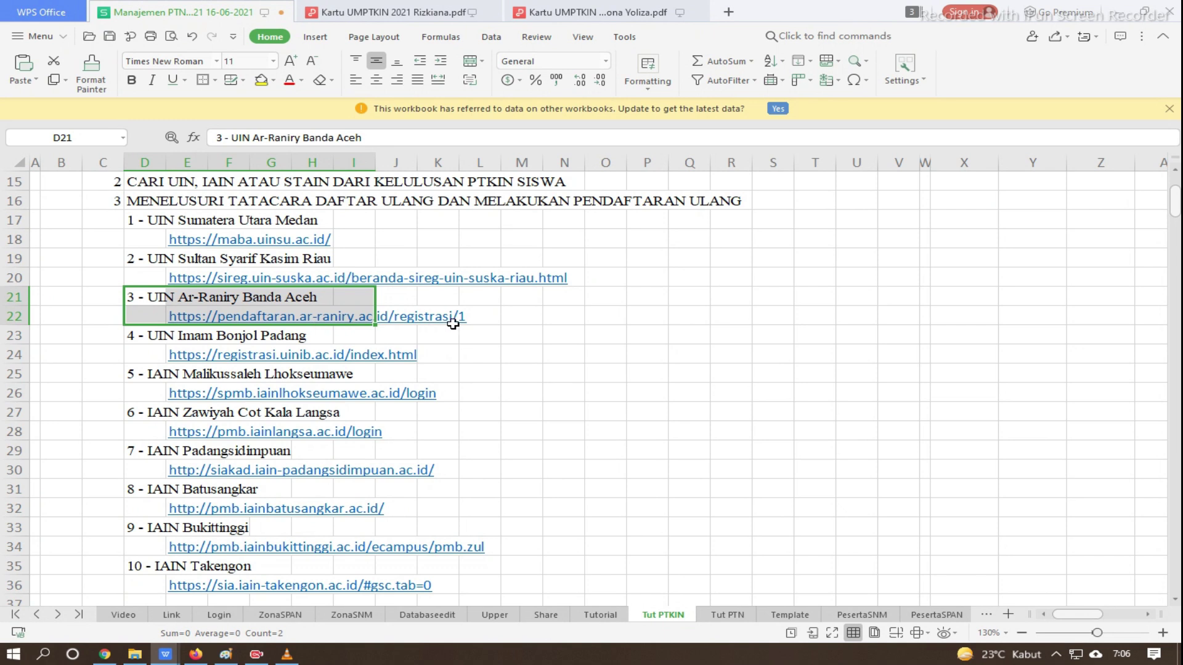
pyautogui.click(105, 654)
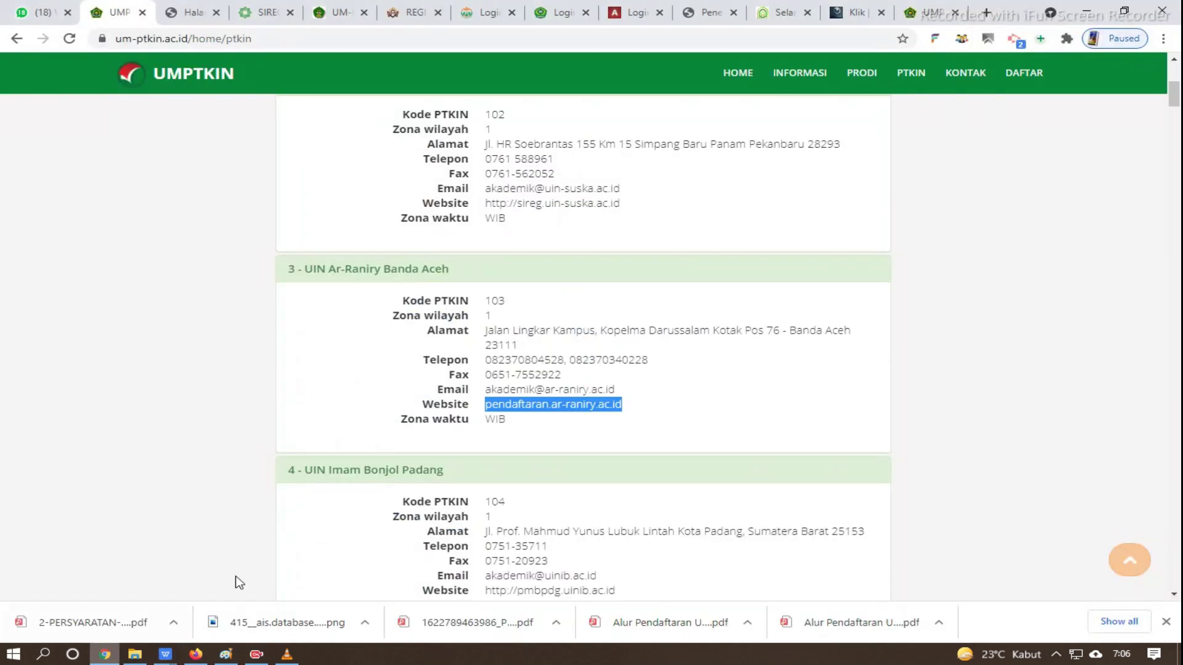
# - View UIN Ar-Raniry's UM-PTKIN re-registration page and its registration or exam number field
pyautogui.click(160, 316)
pyautogui.click(325, 16)
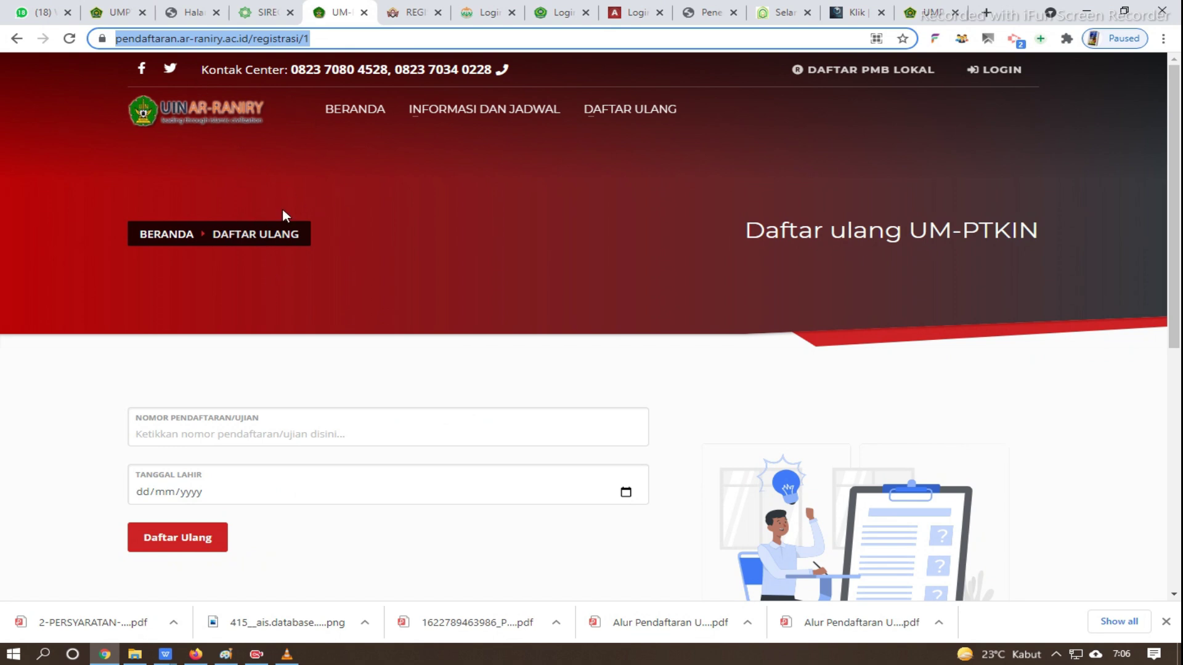
pyautogui.scroll(-1, 263, 310)
pyautogui.click(191, 363)
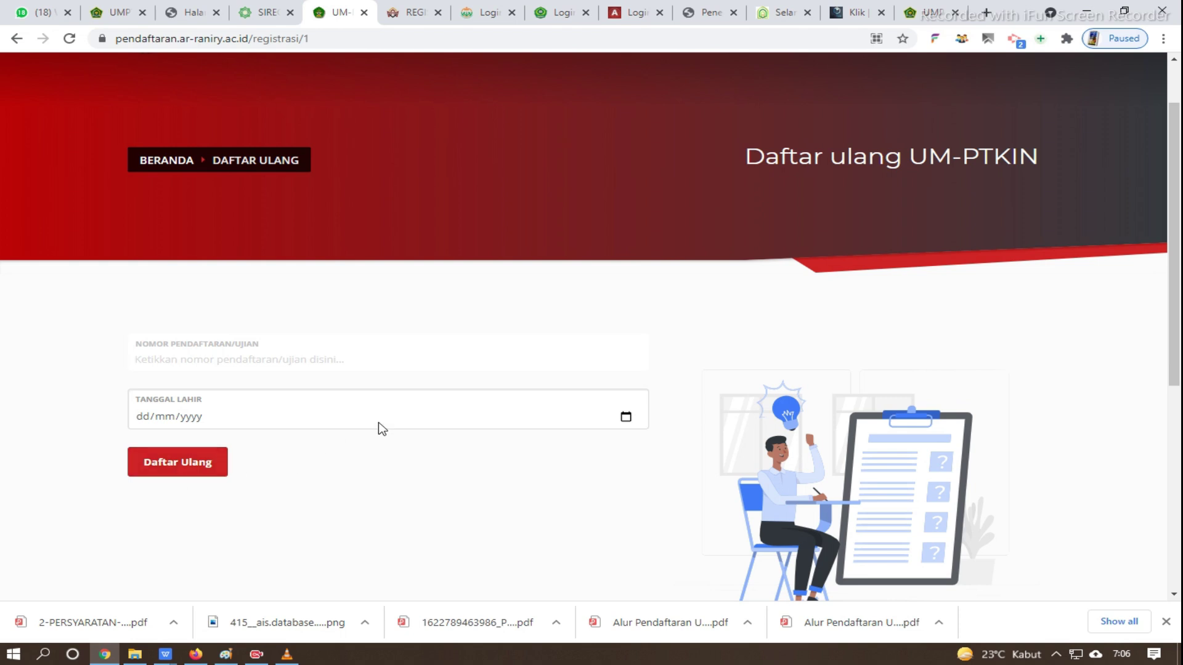
# - Highlight the UIN Ar-Raniry Banda Aceh entry in the PTKIN list and revisit the number field on its re-registration page
pyautogui.click(102, 14)
pyautogui.scroll(1, 345, 297)
pyautogui.moveTo(334, 348); pyautogui.dragTo(692, 502)
pyautogui.scroll(-3, 345, 407)
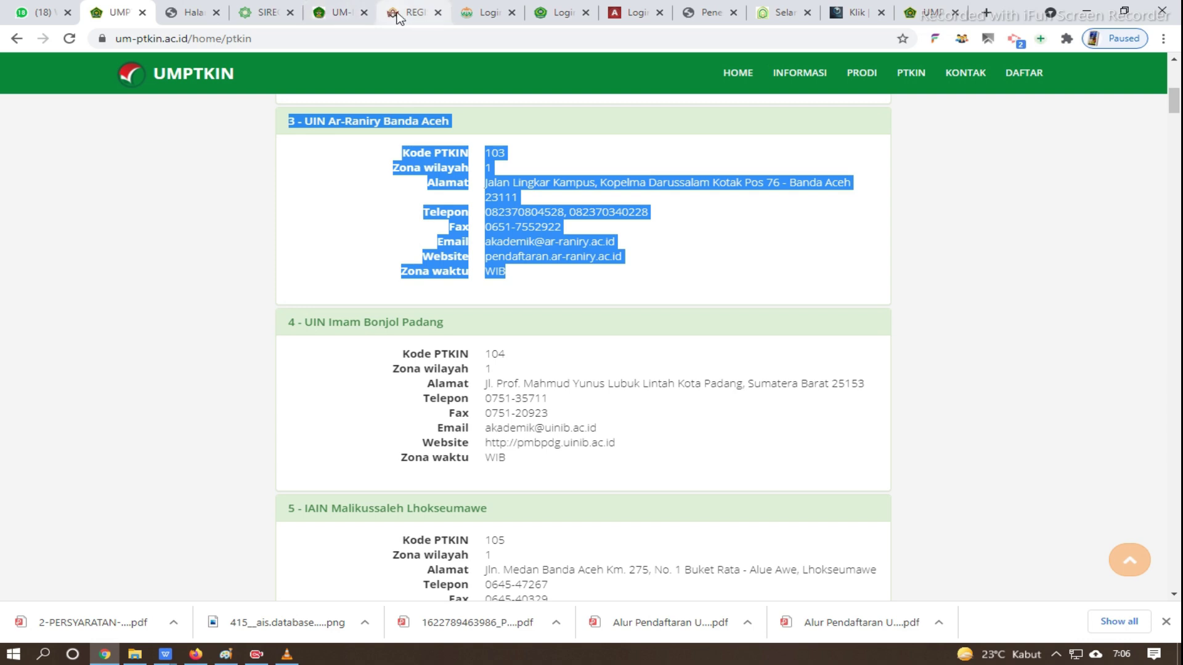
pyautogui.click(331, 16)
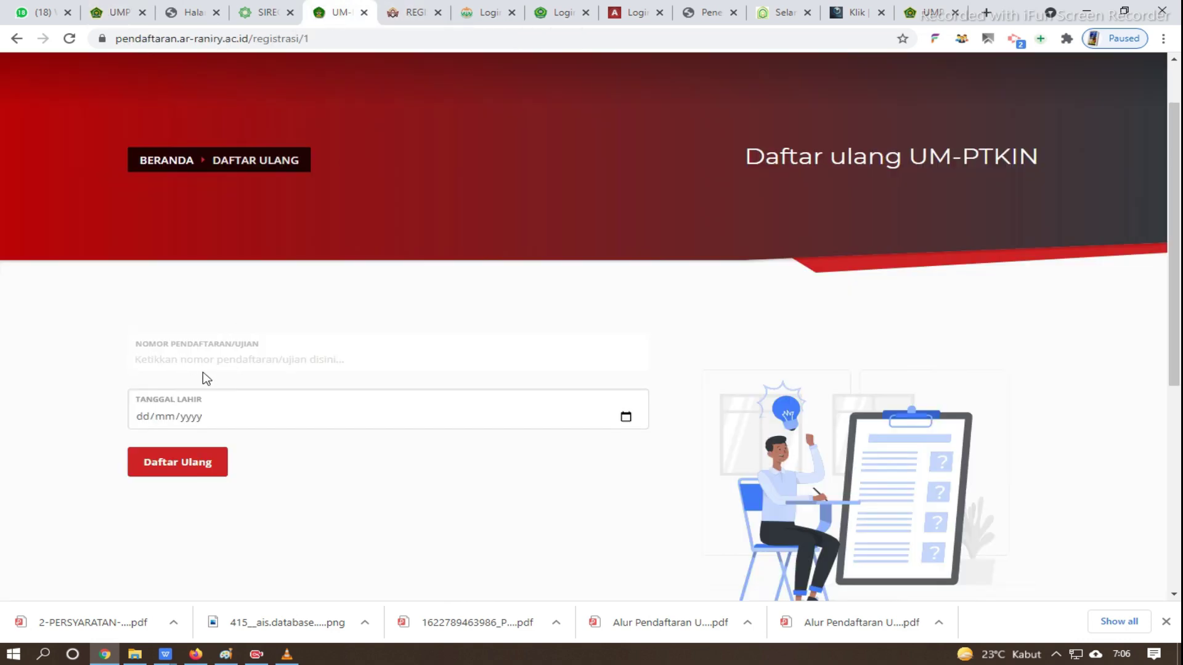
pyautogui.click(161, 366)
# - Switch to the Manajemen PTN workbook and review the list of campus registration links from UIN Sumatera Utara to IAIN Takengon
pyautogui.moveTo(161, 656)
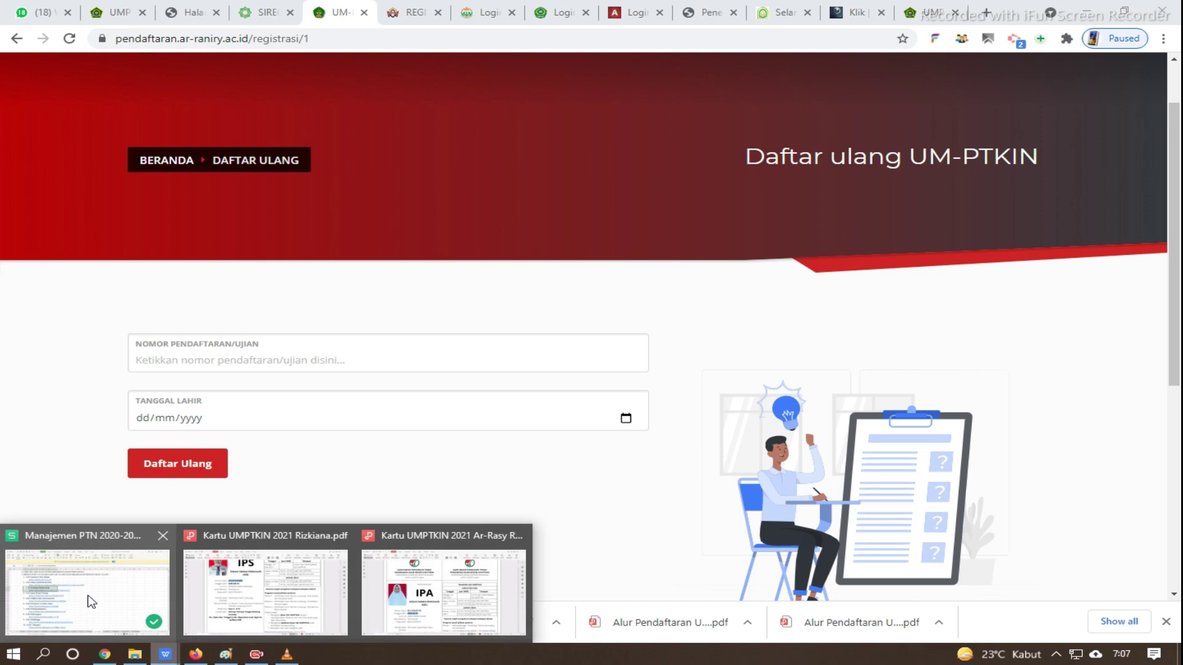
pyautogui.click(90, 601)
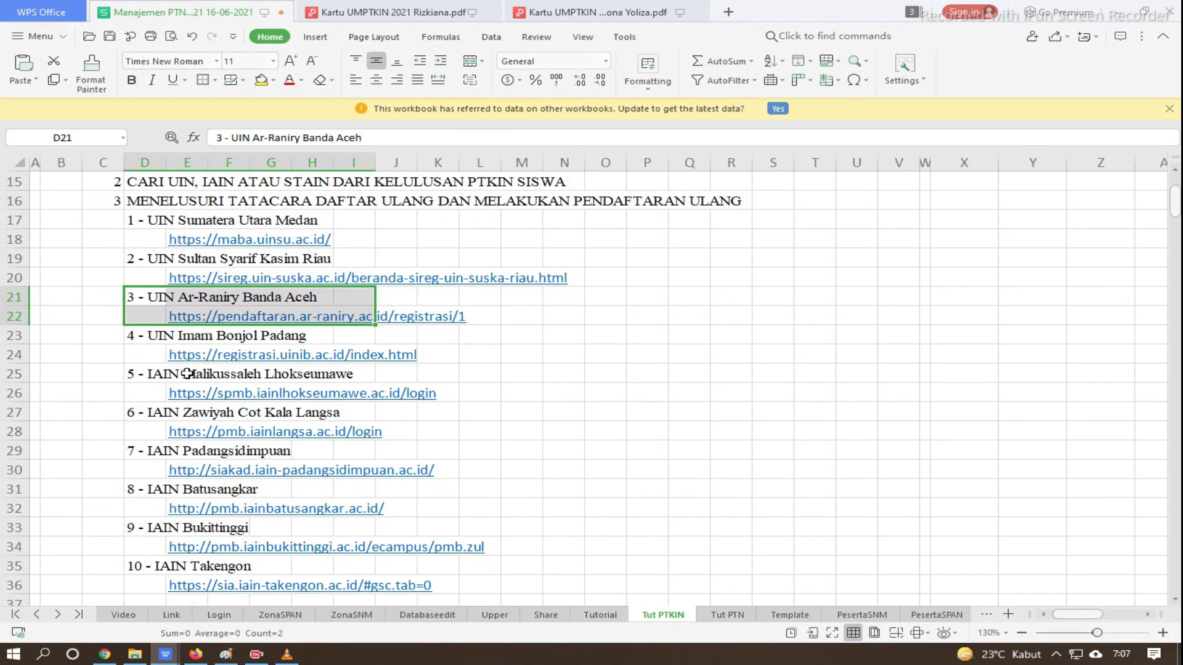
pyautogui.scroll(-2, 197, 431)
pyautogui.scroll(-1, 200, 435)
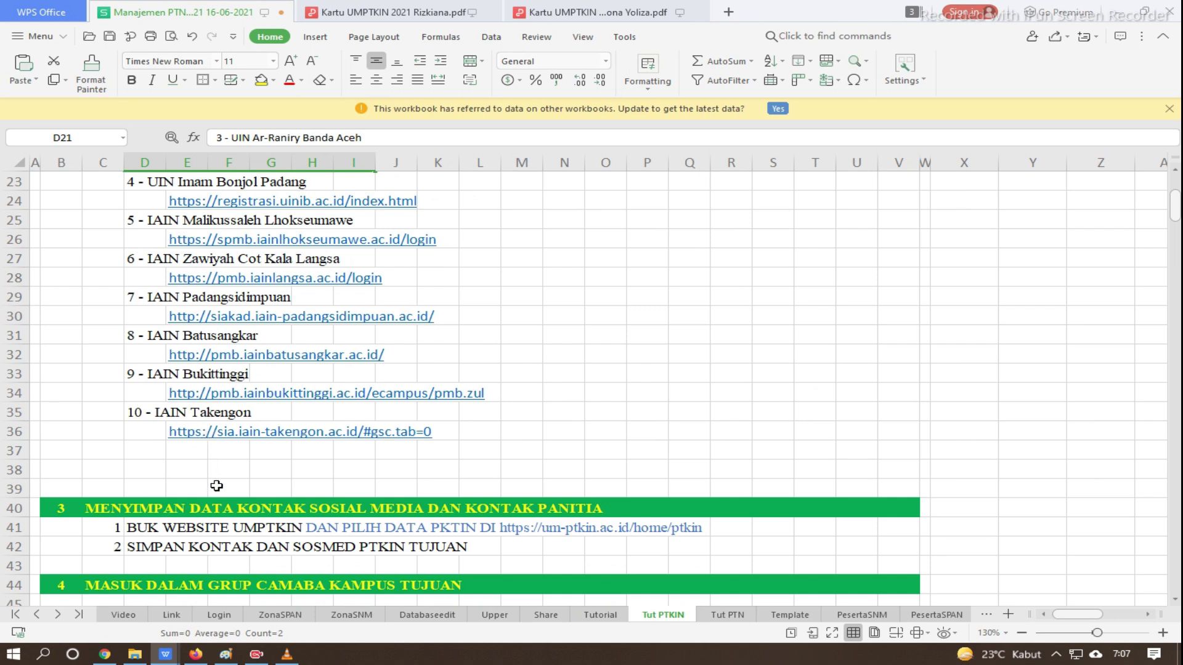
pyautogui.scroll(1, 221, 468)
pyautogui.click(773, 338)
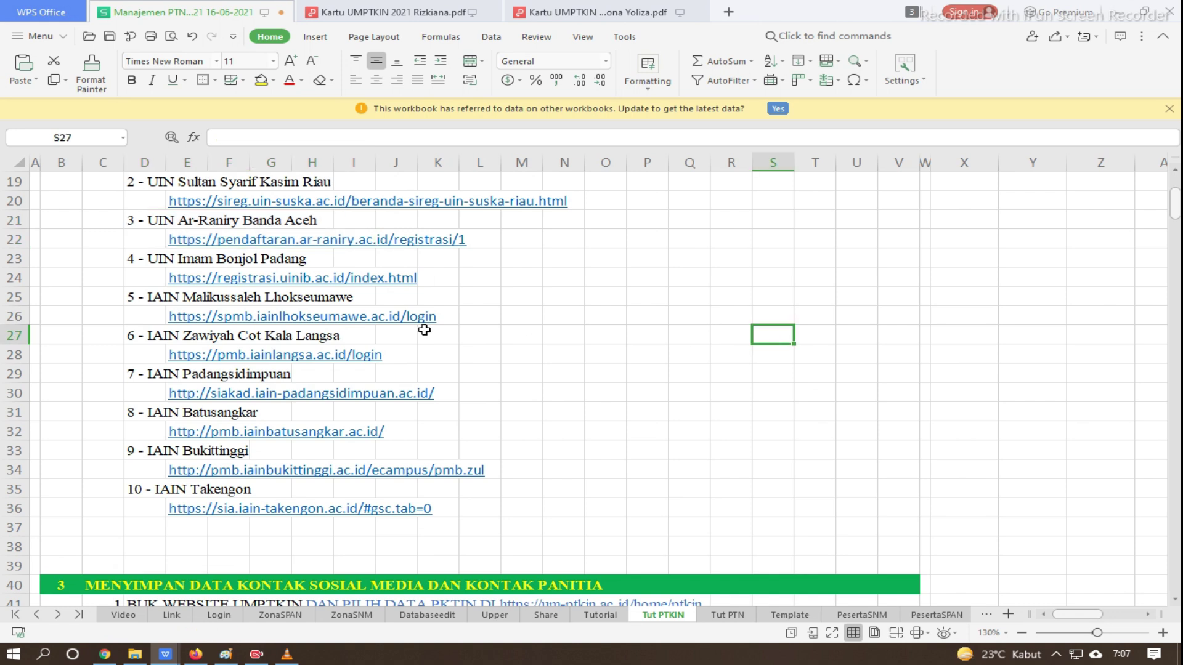
pyautogui.click(65, 284)
pyautogui.scroll(3, 104, 358)
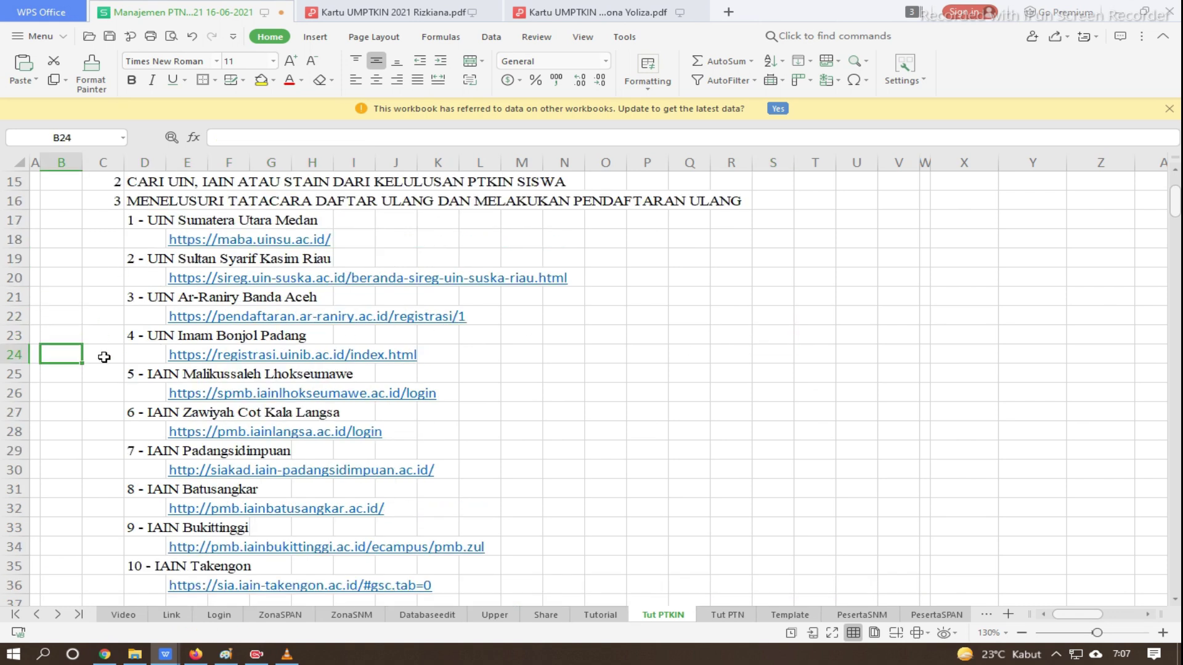
pyautogui.scroll(-1, 103, 401)
# - Switch to Chrome and examine UIN Imam Bonjol Padang's online registration page, including the participant number, birth date and captcha login fields
pyautogui.click(105, 654)
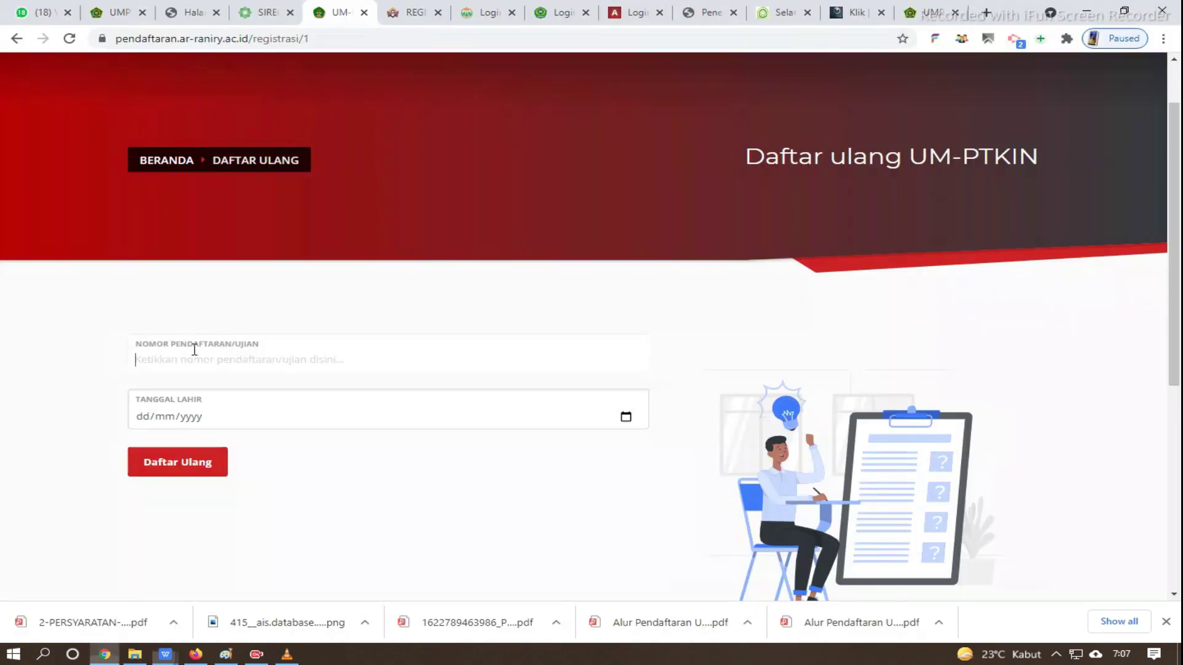
pyautogui.click(411, 13)
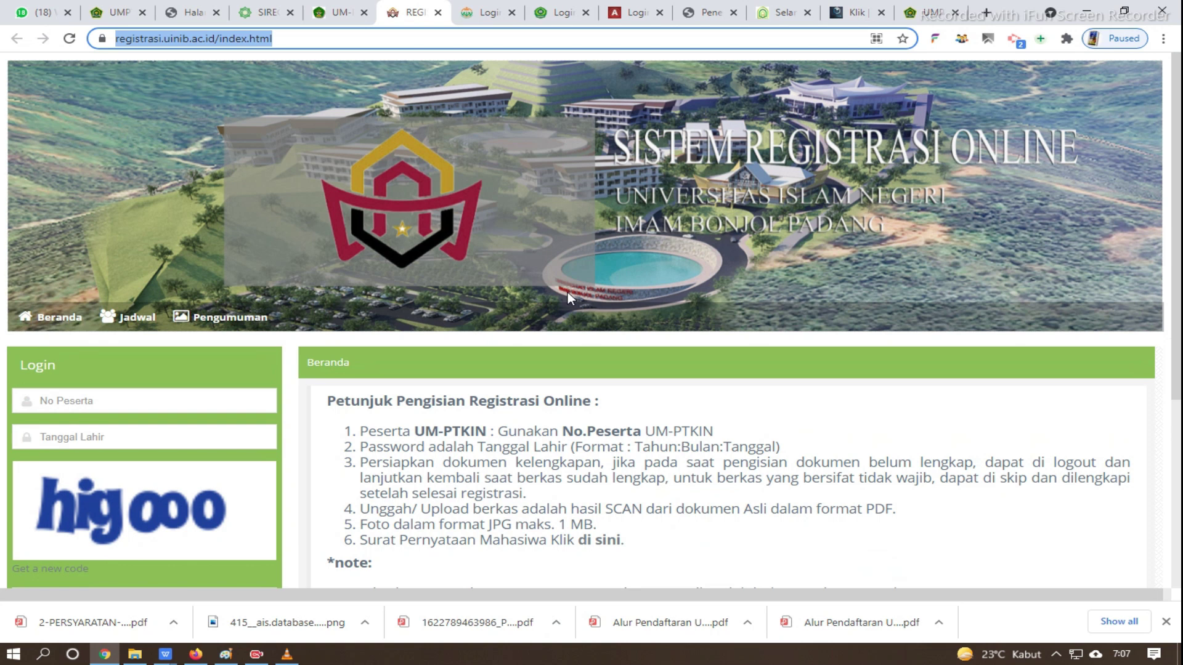
pyautogui.scroll(-2, 567, 292)
pyautogui.click(67, 255)
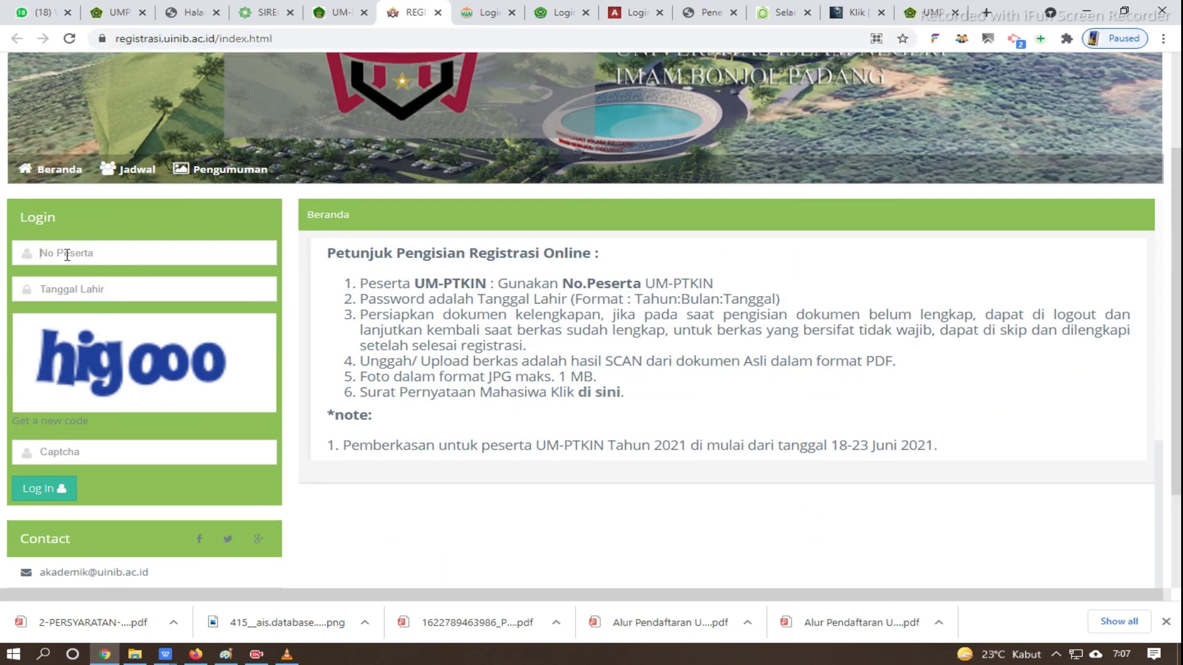
pyautogui.click(127, 257)
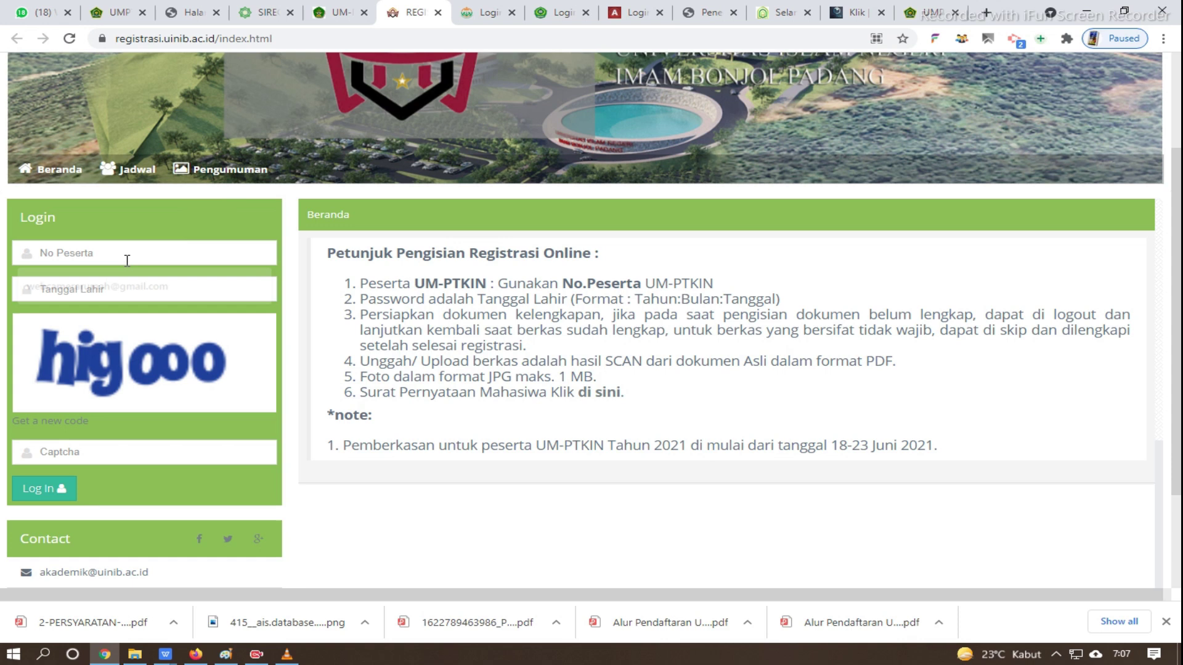
pyautogui.click(85, 297)
pyautogui.click(403, 462)
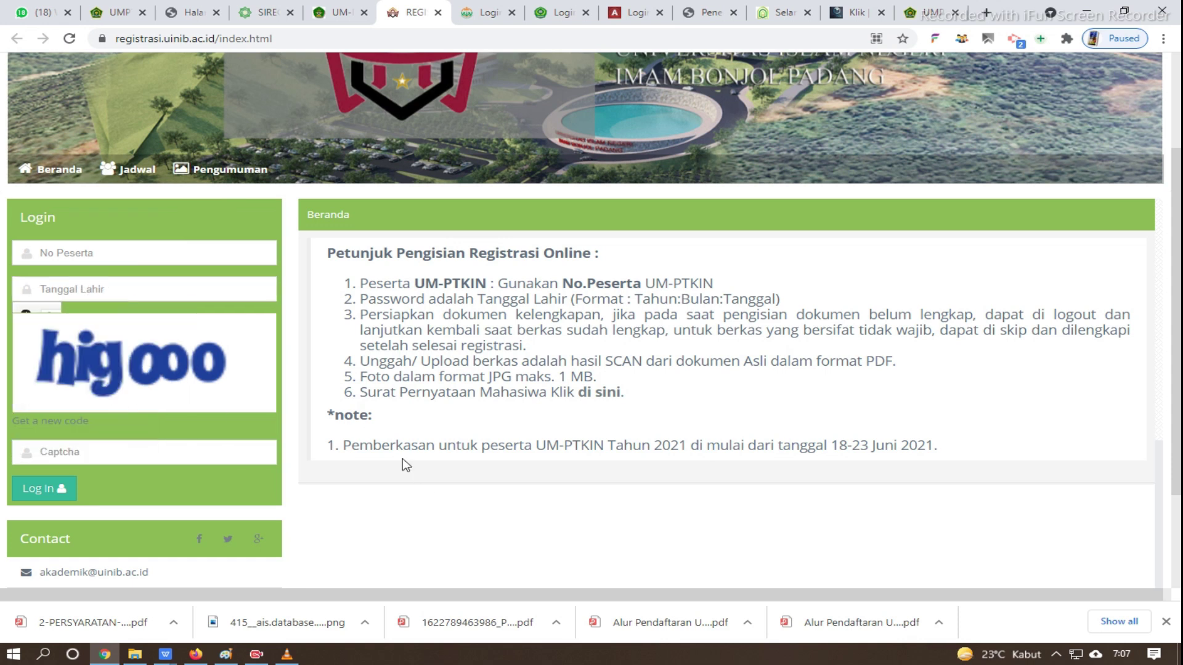
pyautogui.click(73, 454)
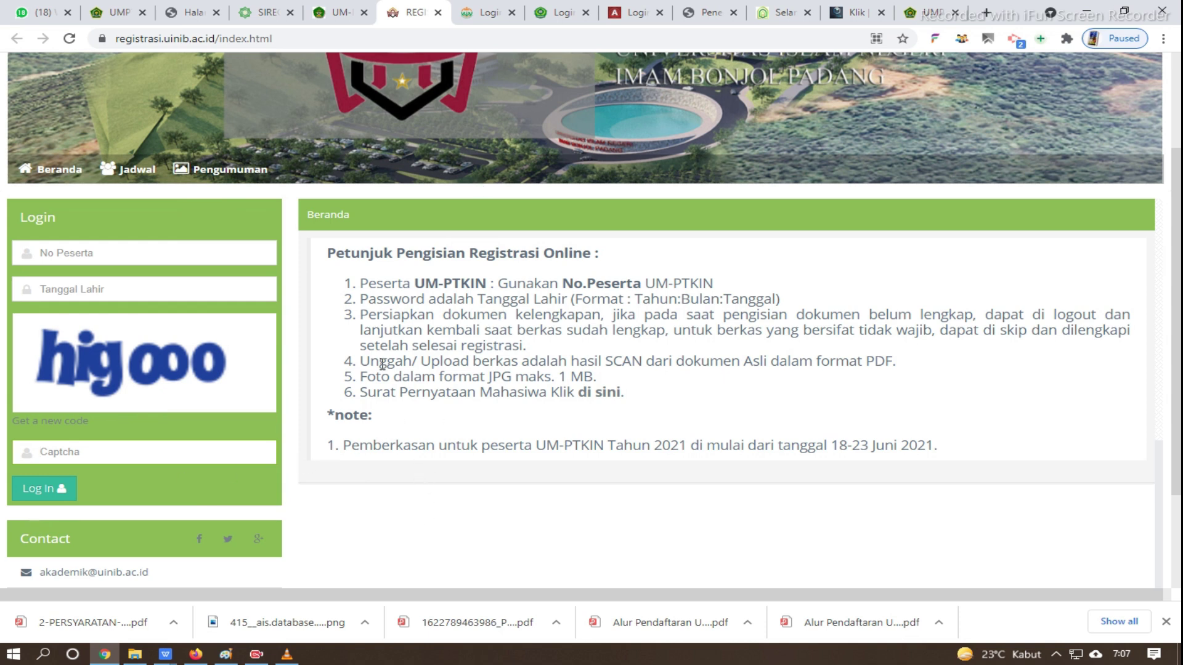
# - Switch to the Manajemen PTN workbook and highlight the campus link entries from IAIN Malikussaleh Lhokseumawe to IAIN Takengon in turn
pyautogui.moveTo(165, 654)
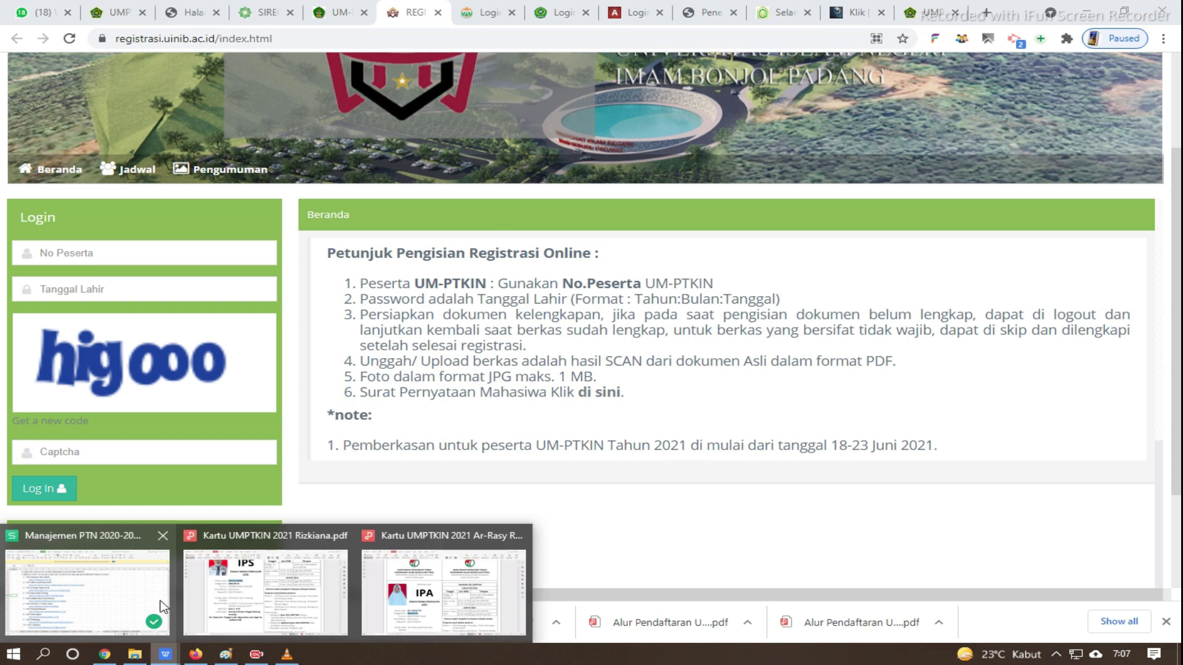
pyautogui.click(161, 607)
pyautogui.moveTo(131, 376); pyautogui.dragTo(501, 400)
pyautogui.moveTo(128, 416); pyautogui.dragTo(538, 430)
pyautogui.moveTo(139, 456); pyautogui.dragTo(537, 492)
pyautogui.scroll(-1, 234, 510)
pyautogui.moveTo(128, 451); pyautogui.dragTo(579, 484)
pyautogui.moveTo(127, 490); pyautogui.dragTo(576, 491)
pyautogui.scroll(-1, 132, 502)
pyautogui.moveTo(135, 488); pyautogui.dragTo(501, 493)
# - Switch to Chrome and view IAIN Lhokseumawe's applicant login page, highlighting the institute name and checking its address and ID Pendaftar field
pyautogui.click(105, 655)
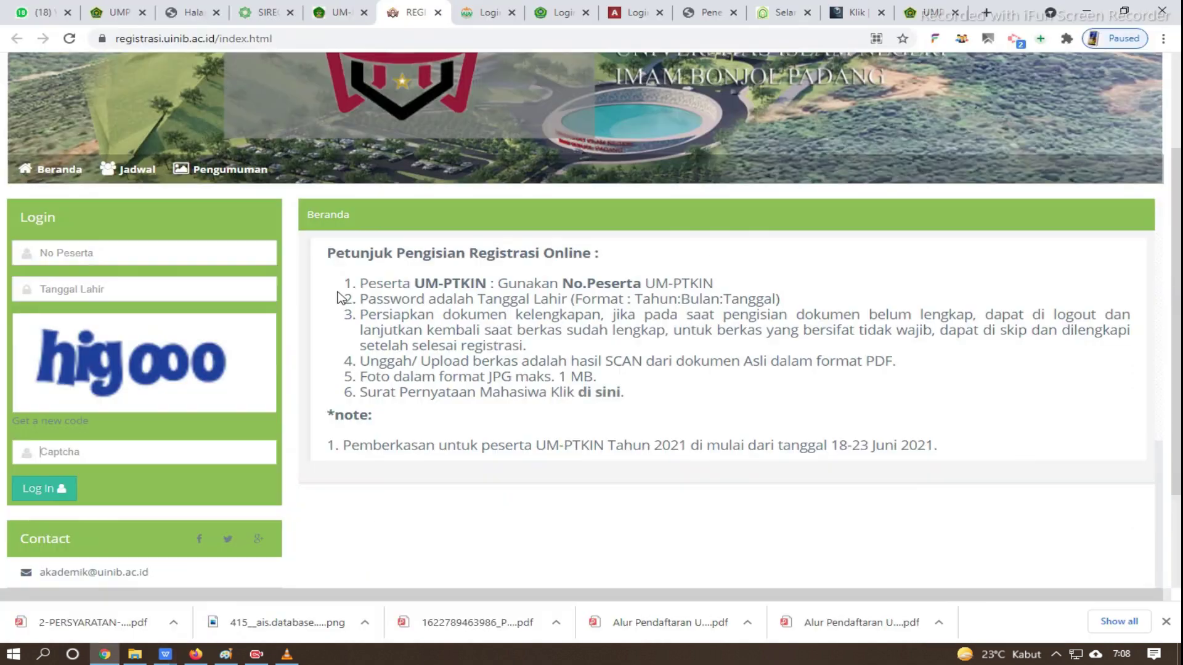
pyautogui.click(480, 12)
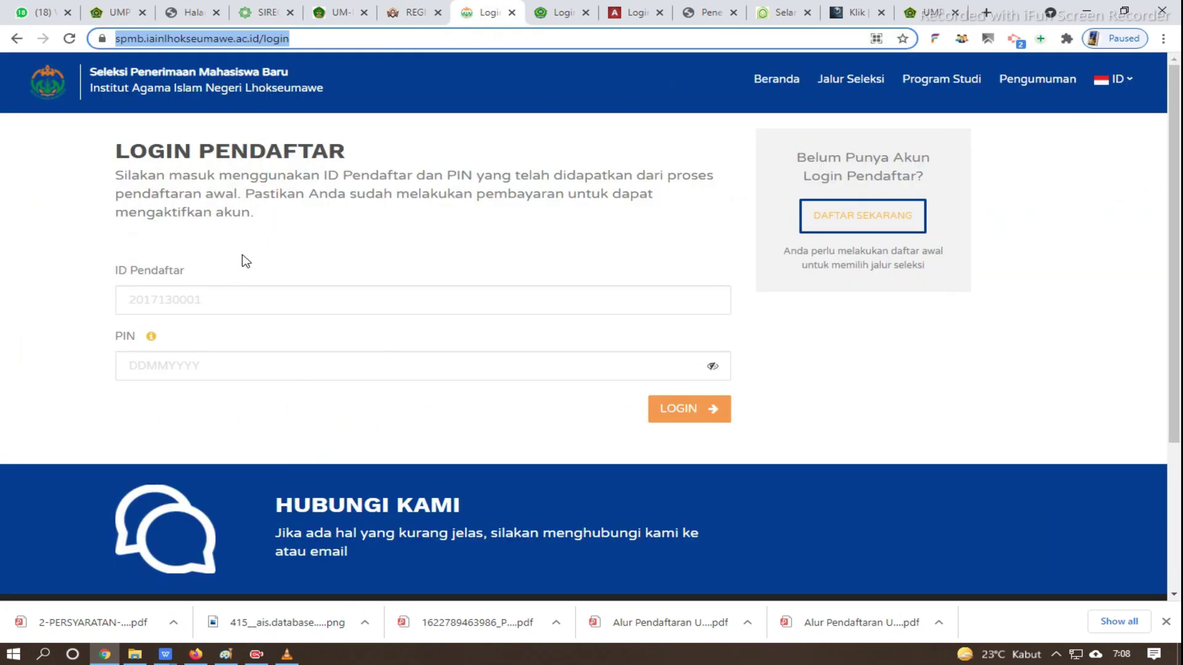
pyautogui.moveTo(91, 88); pyautogui.dragTo(351, 108)
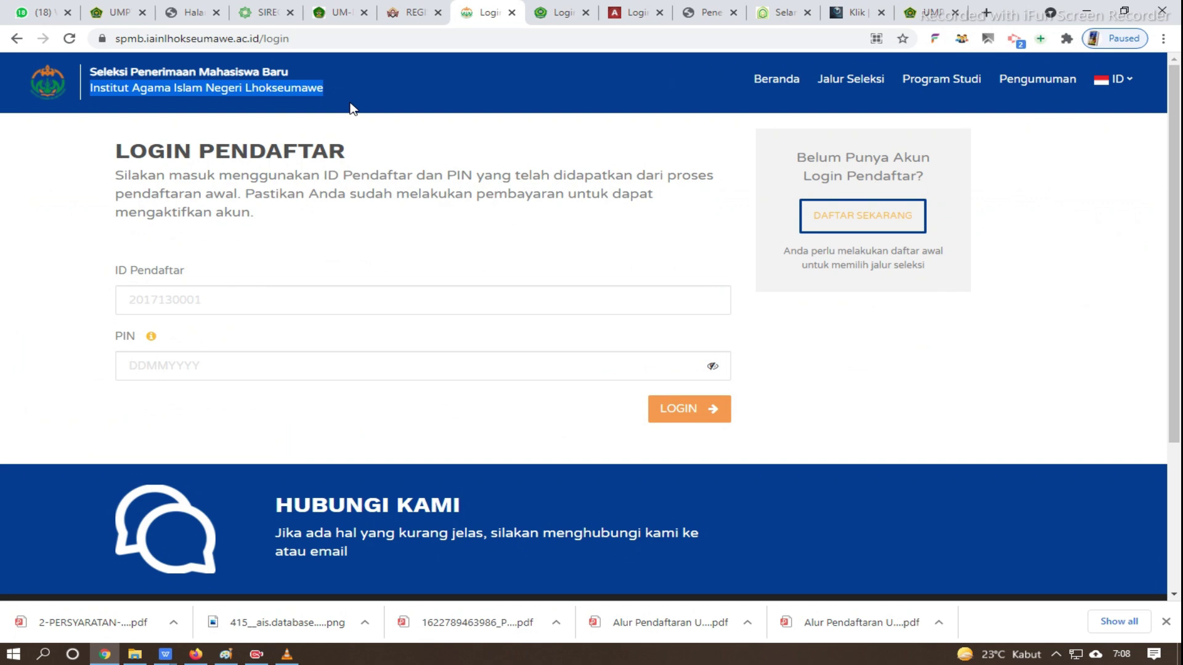
pyautogui.click(179, 298)
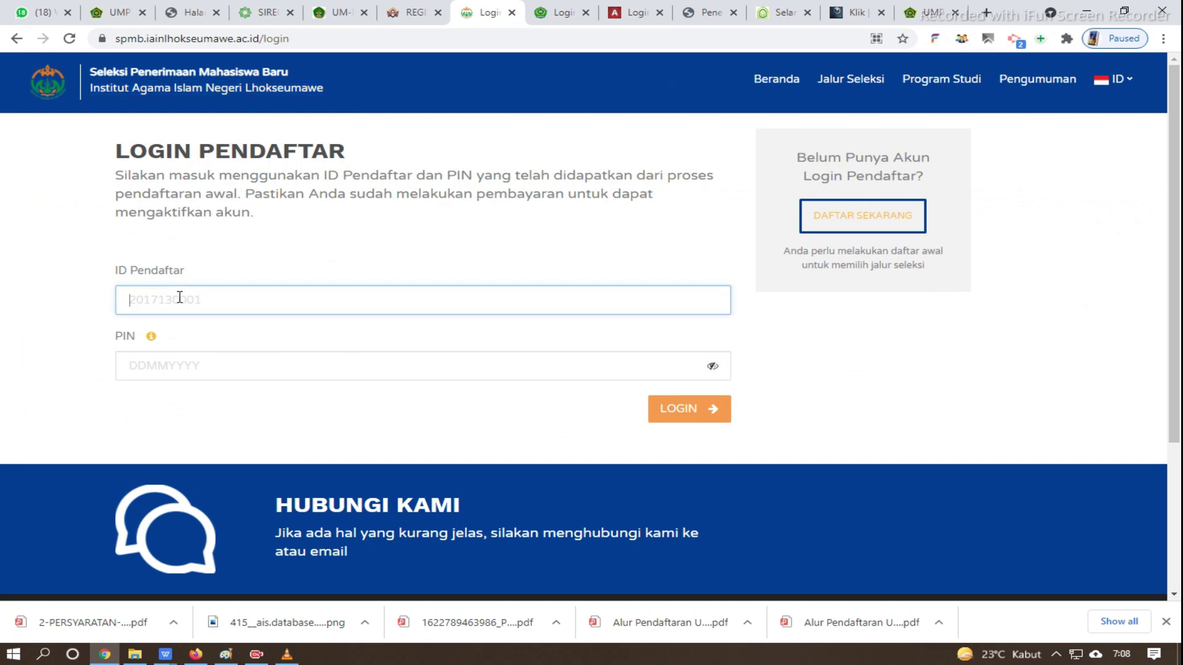
pyautogui.click(304, 40)
pyautogui.click(190, 302)
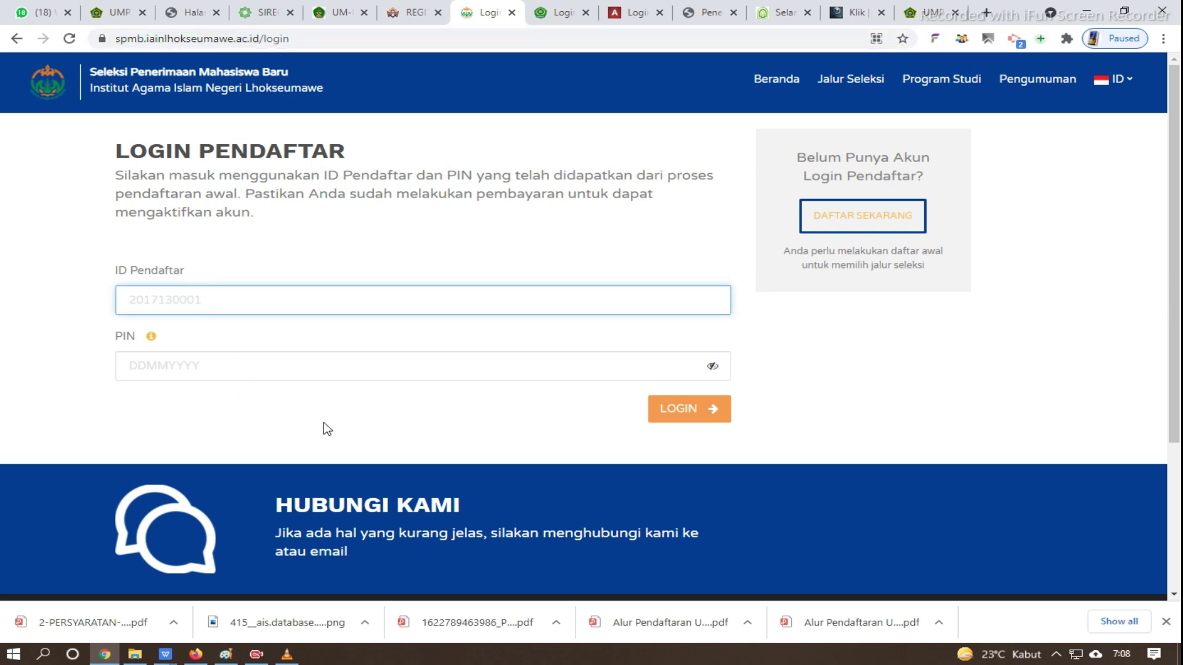
# - View the IAIN Langsa applicant login page and the user and password fields on IAIN Padangsidimpuan's academic site
pyautogui.click(548, 14)
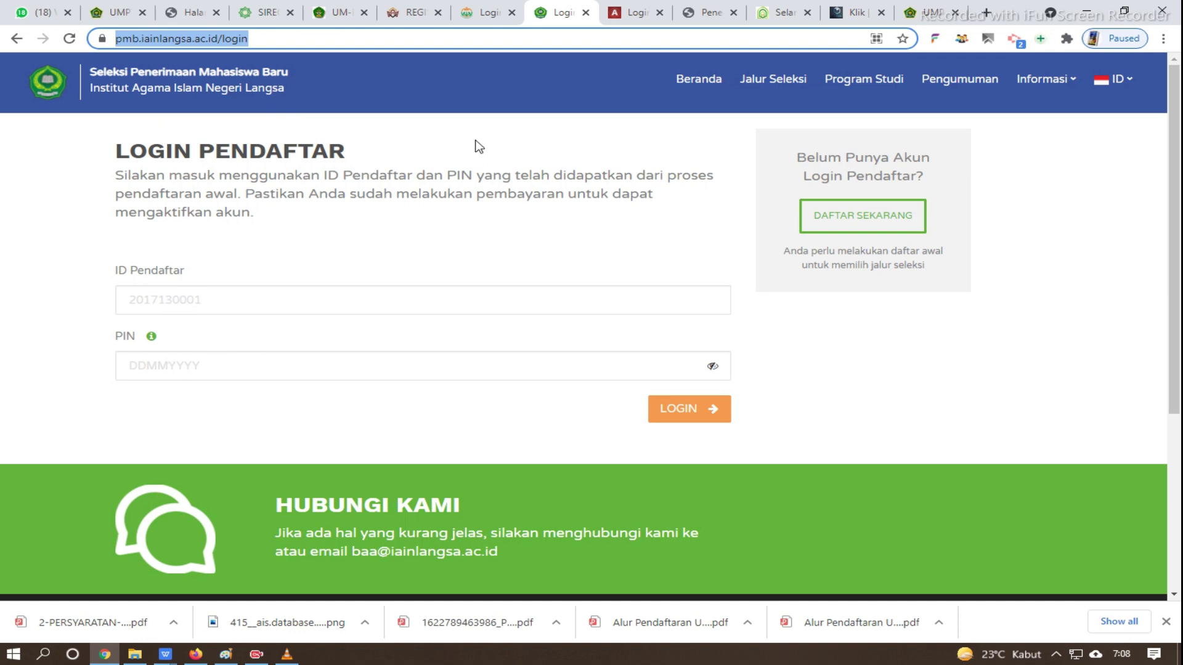
pyautogui.click(631, 14)
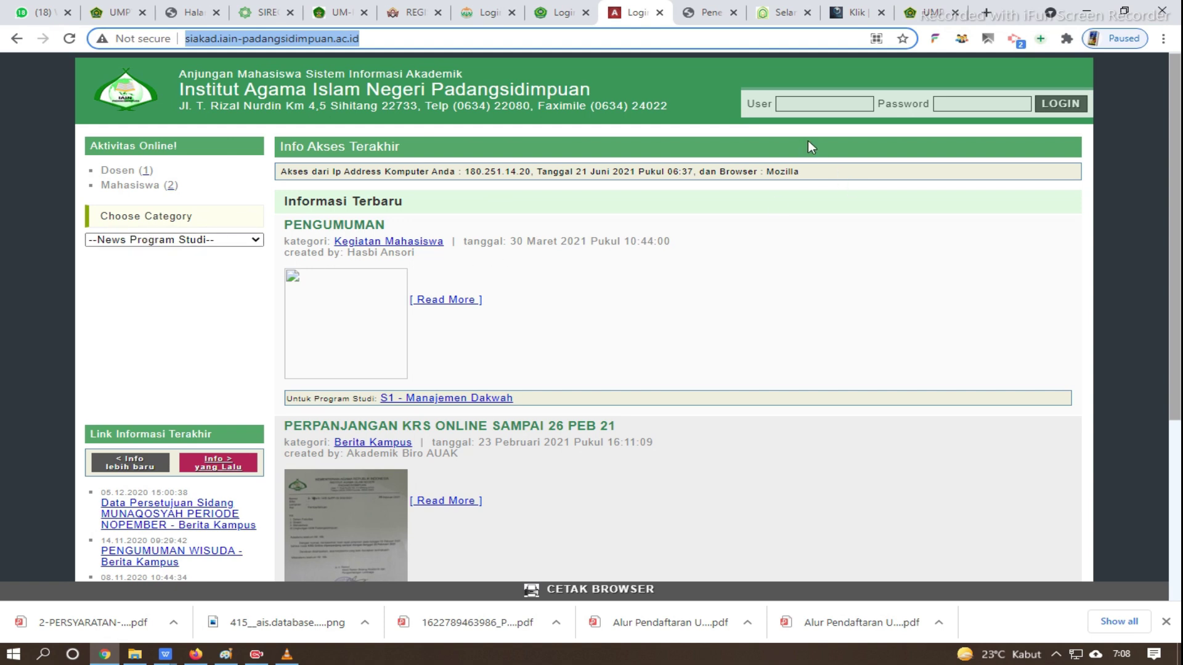
pyautogui.click(794, 102)
pyautogui.click(978, 103)
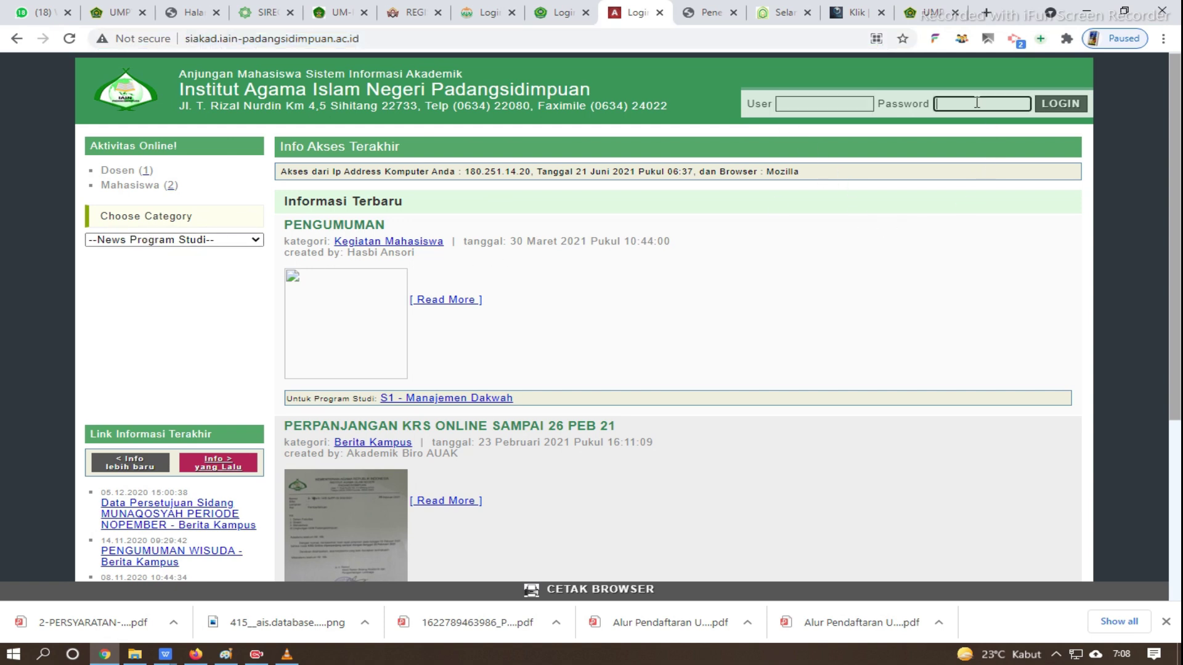
# - View the IAIN Batusangkar login form with its registration number field and the IAIN Bukittinggi login form
pyautogui.click(695, 14)
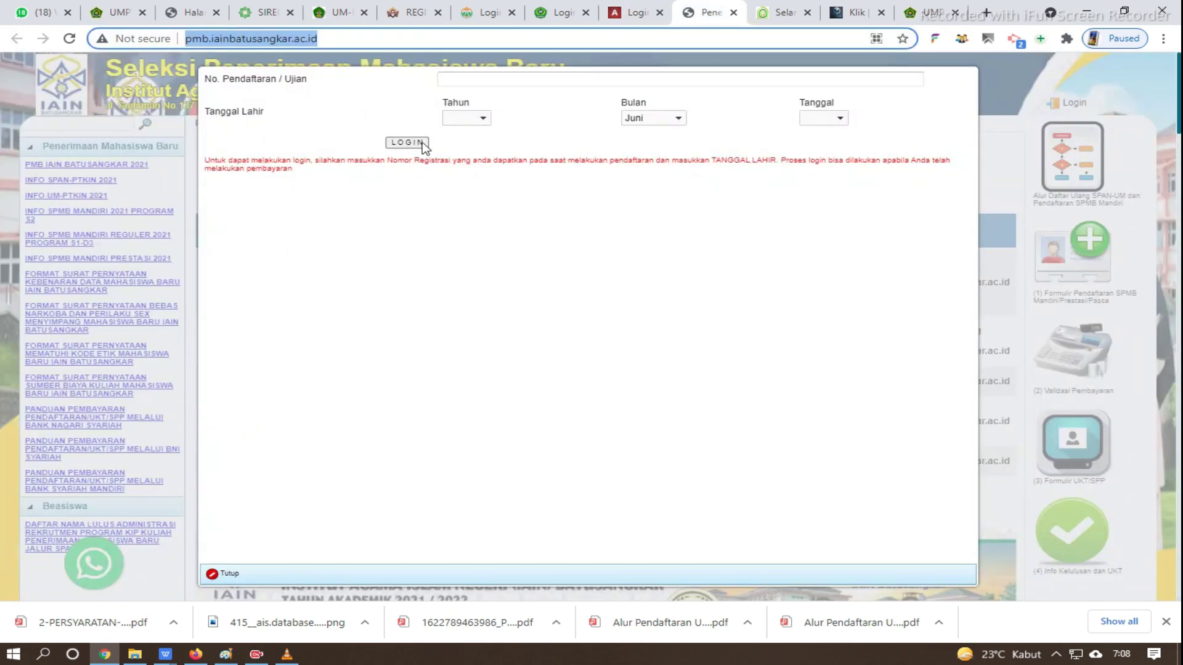
pyautogui.click(487, 77)
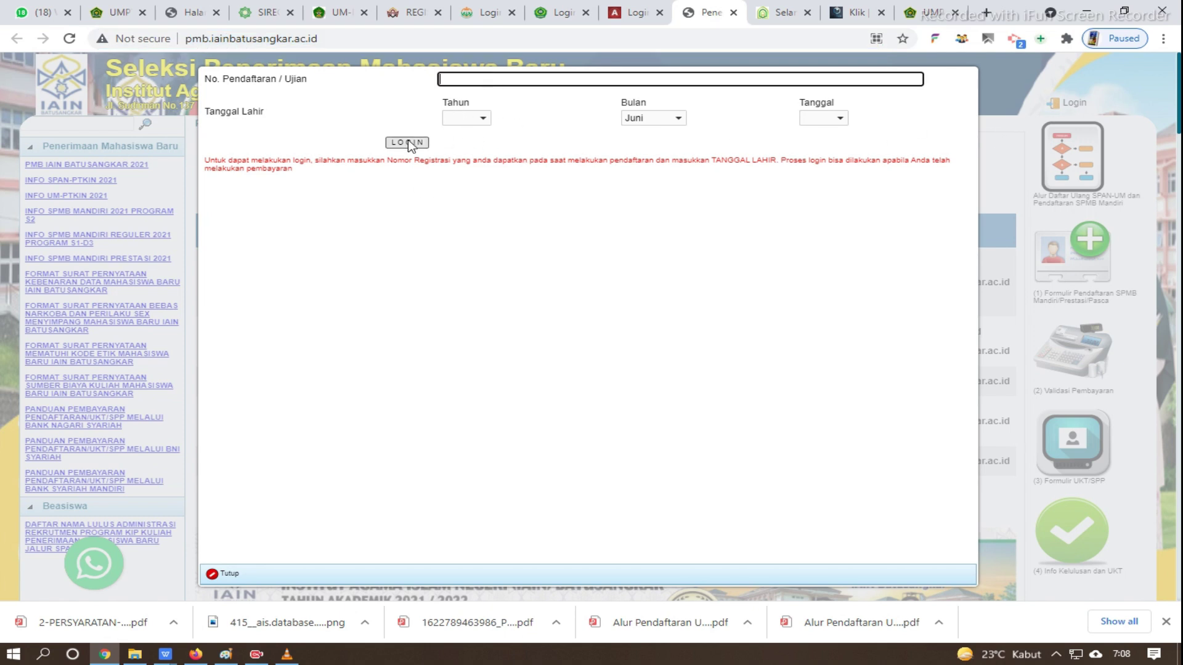
pyautogui.click(764, 14)
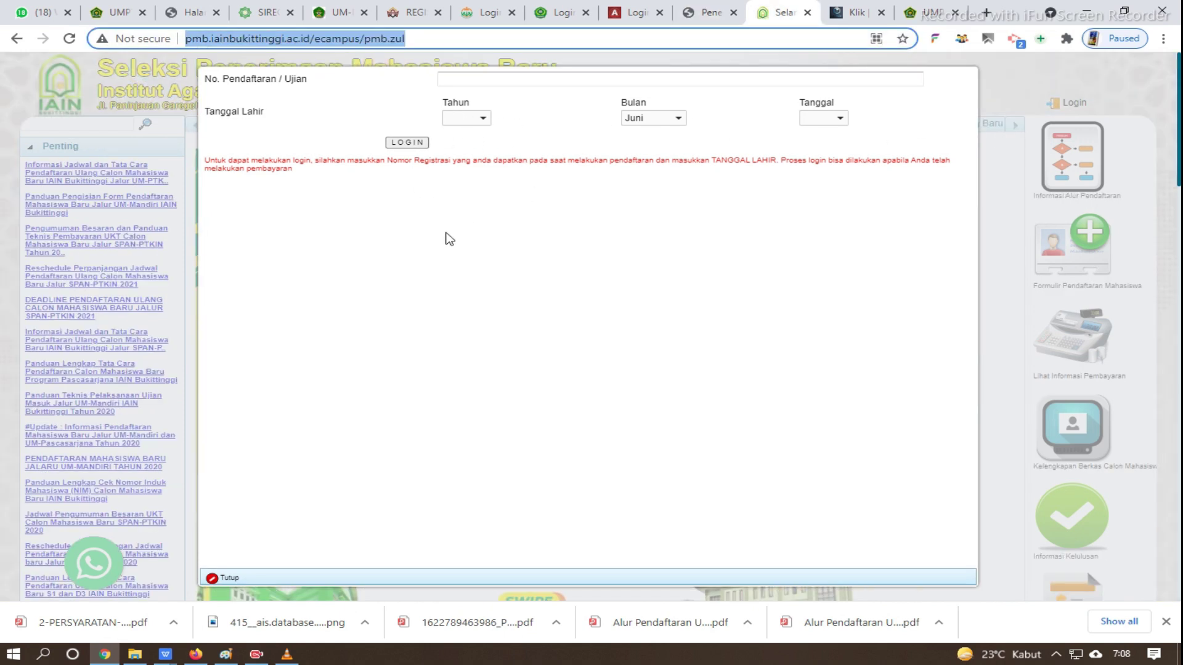
# - View IAIN Takengon's Klik Akademik page and its username and password login fields
pyautogui.click(856, 12)
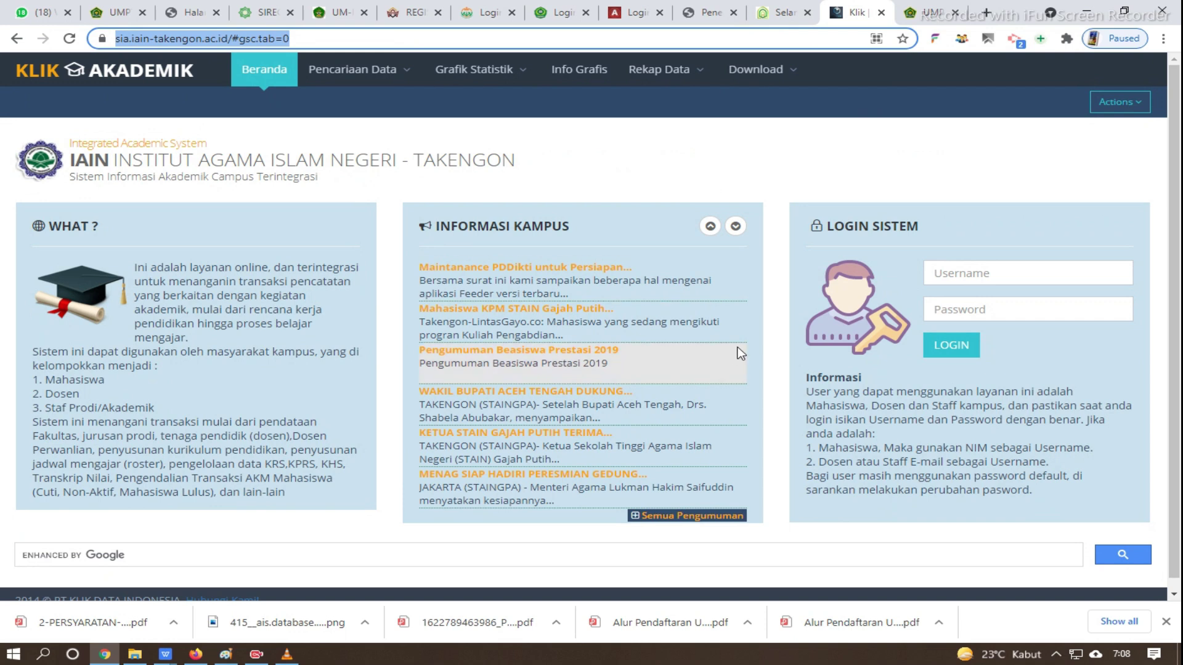
pyautogui.click(977, 274)
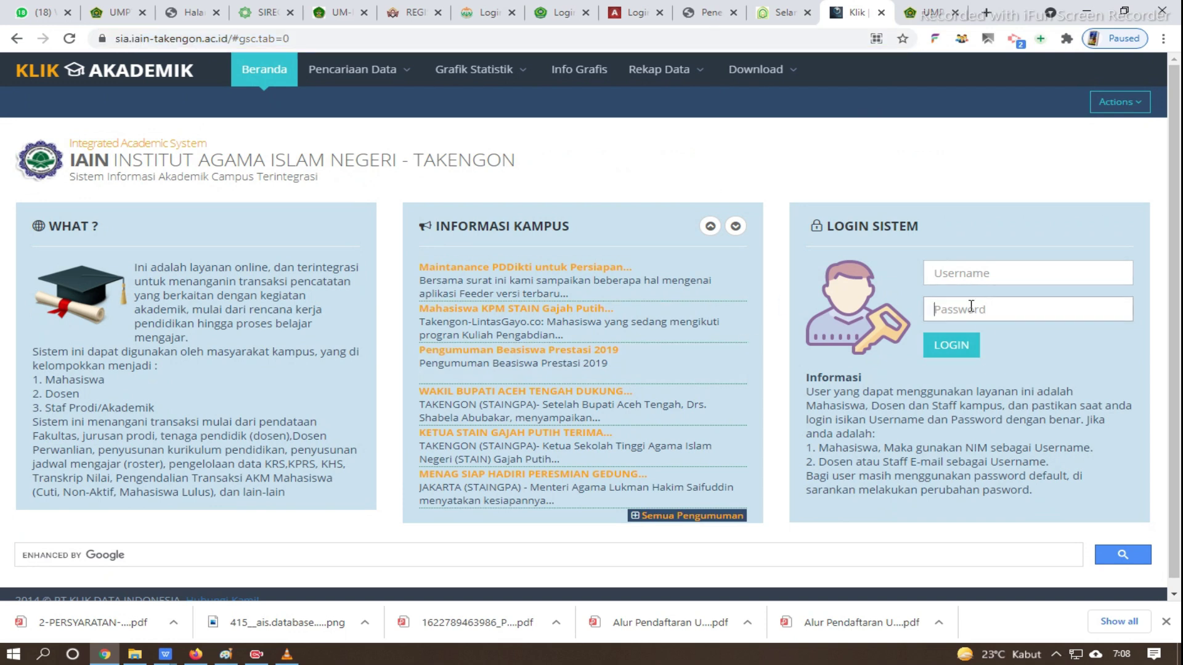
pyautogui.click(983, 318)
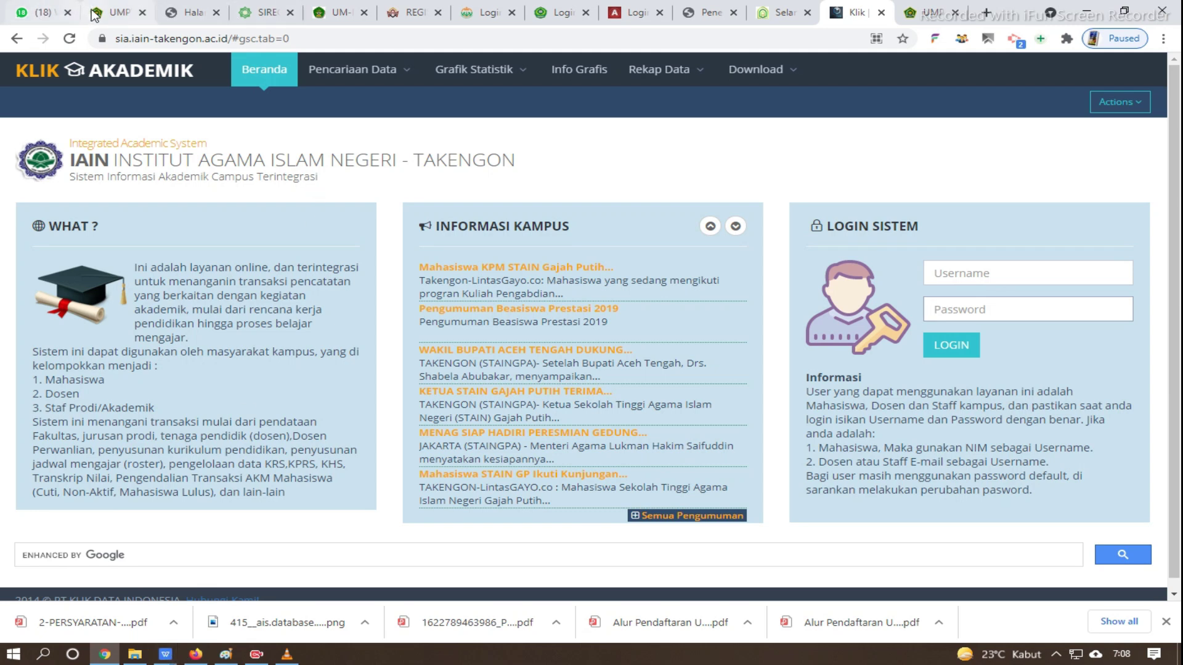
# - Return to the PTKIN list, highlight the IAIN Takengon entry and look through the STAIN campuses that follow it
pyautogui.click(117, 12)
pyautogui.scroll(-11, 567, 433)
pyautogui.scroll(-7, 568, 433)
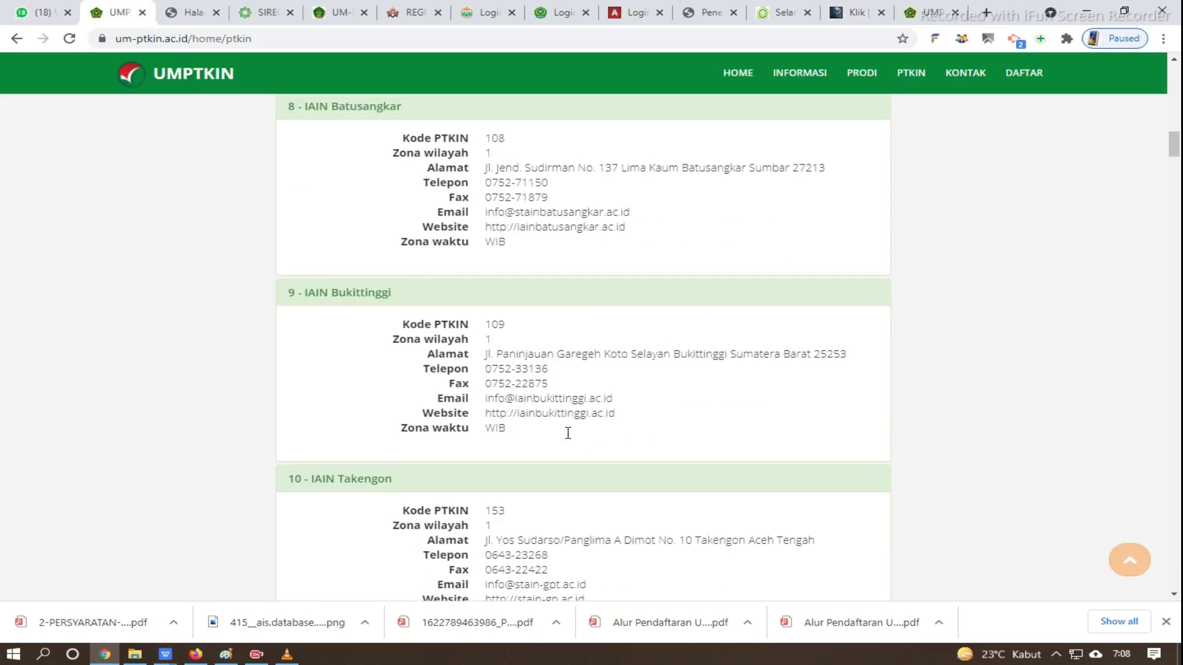
pyautogui.moveTo(287, 340); pyautogui.dragTo(707, 477)
pyautogui.scroll(-5, 708, 477)
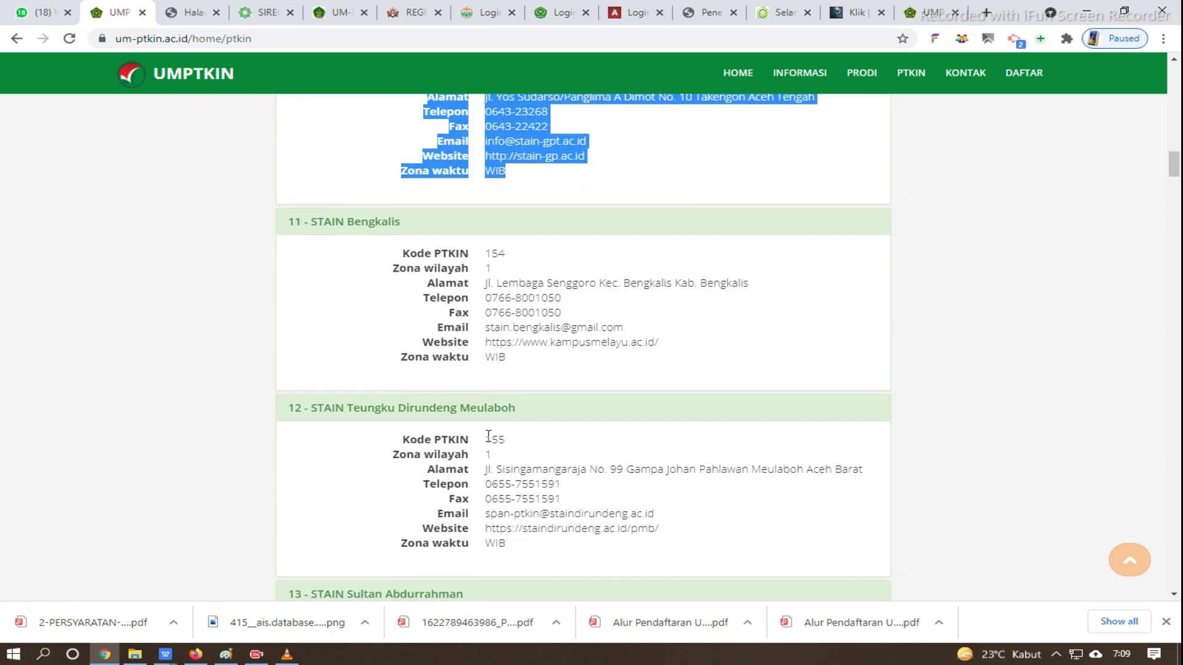
# - Clear the text highlight and look through the rest of the PTKIN list to its last entry, STAIN Majene
pyautogui.click(375, 248)
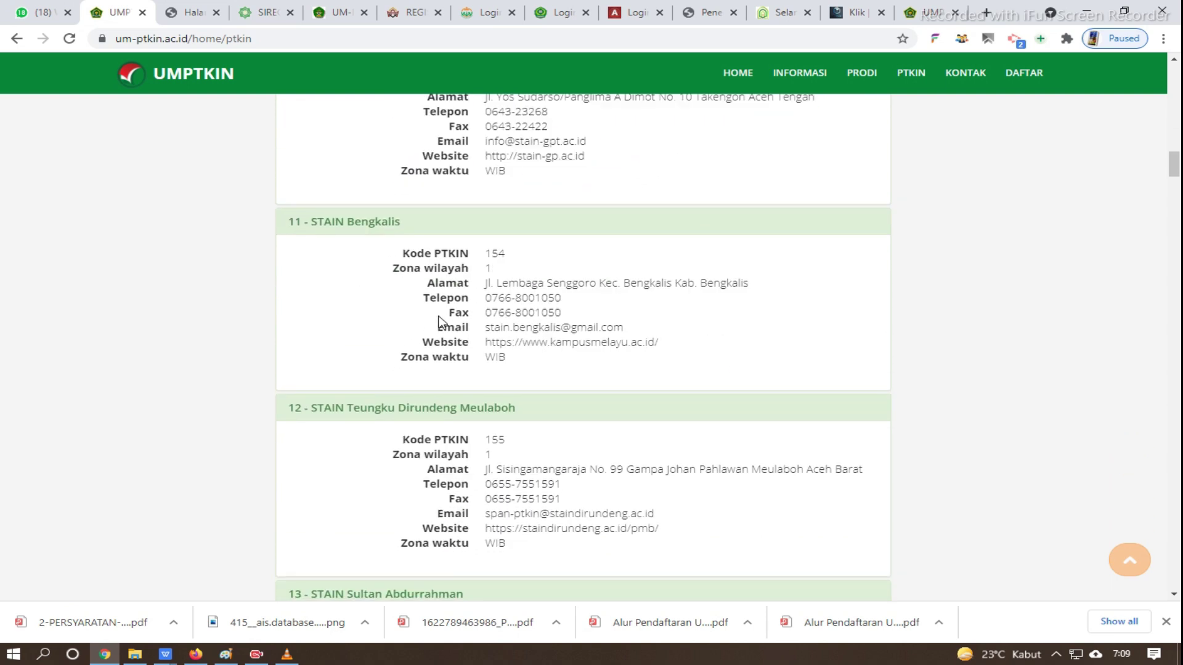
pyautogui.scroll(-20, 439, 321)
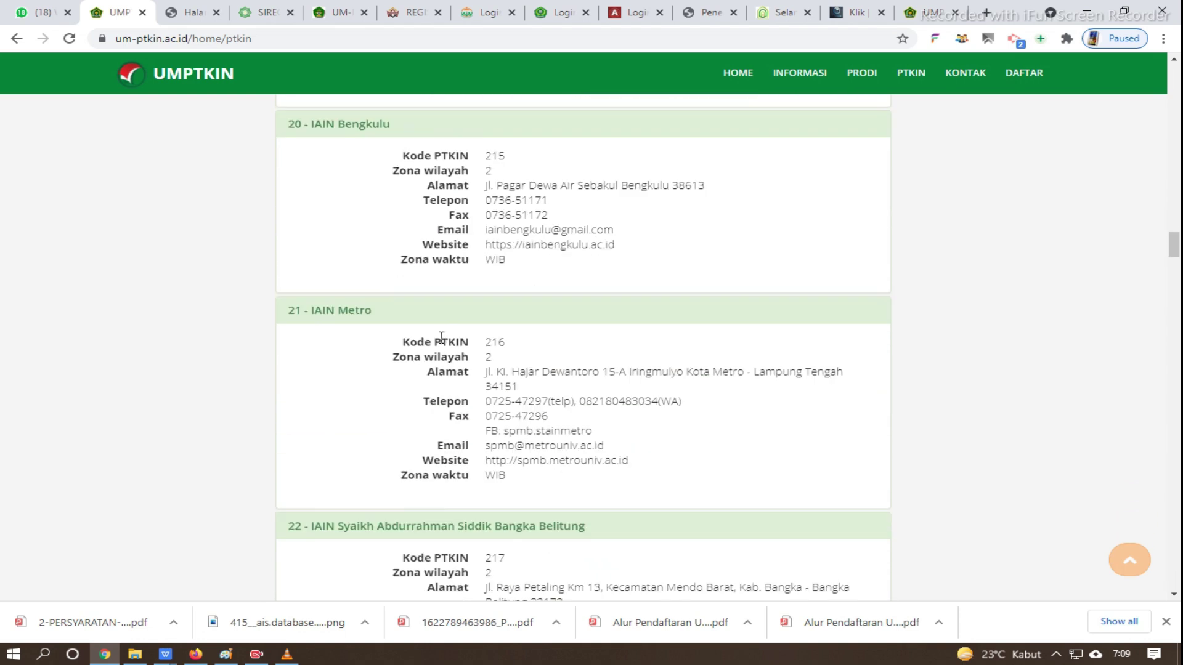
pyautogui.scroll(1, 441, 337)
pyautogui.moveTo(1172, 245); pyautogui.dragTo(1172, 582)
pyautogui.scroll(1, 432, 266)
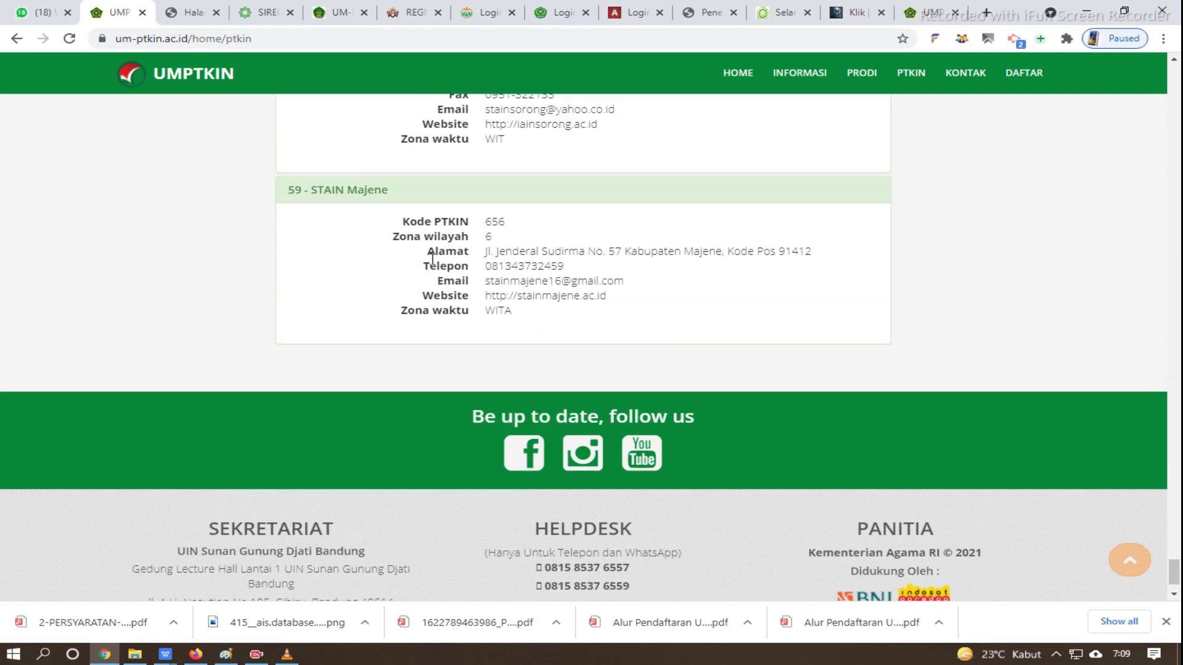
# - Switch to the Manajemen PTN workbook and view the sections on saving committee contacts and joining the target campus's new-student group
pyautogui.moveTo(165, 654)
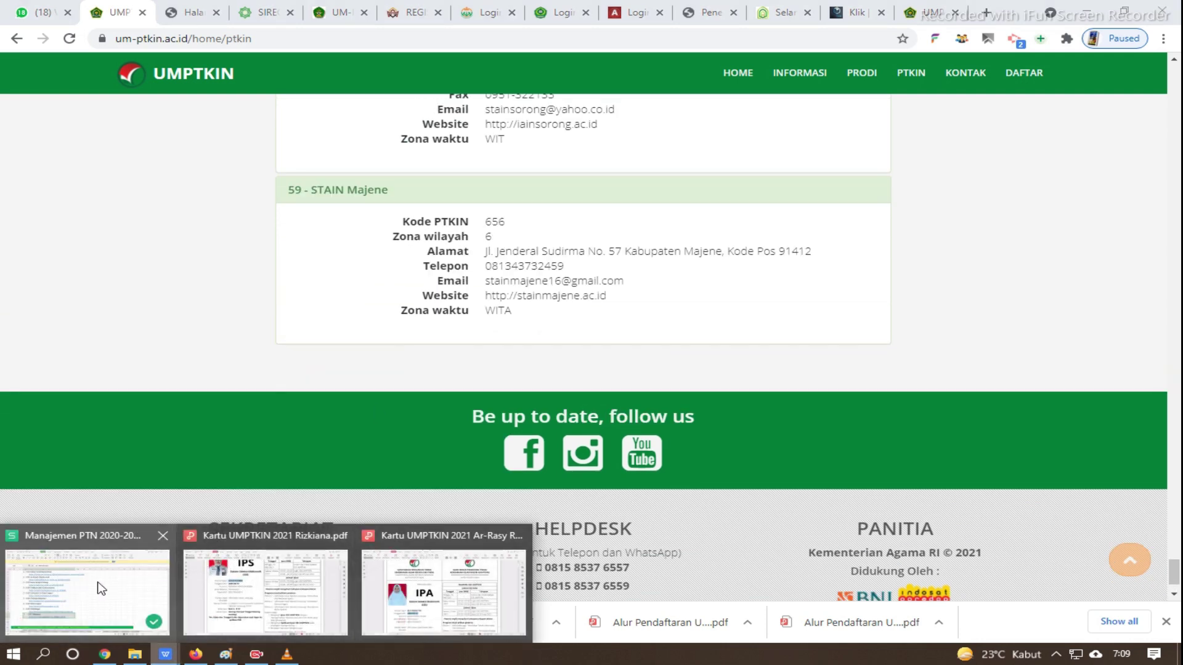
pyautogui.click(102, 589)
pyautogui.scroll(-3, 154, 459)
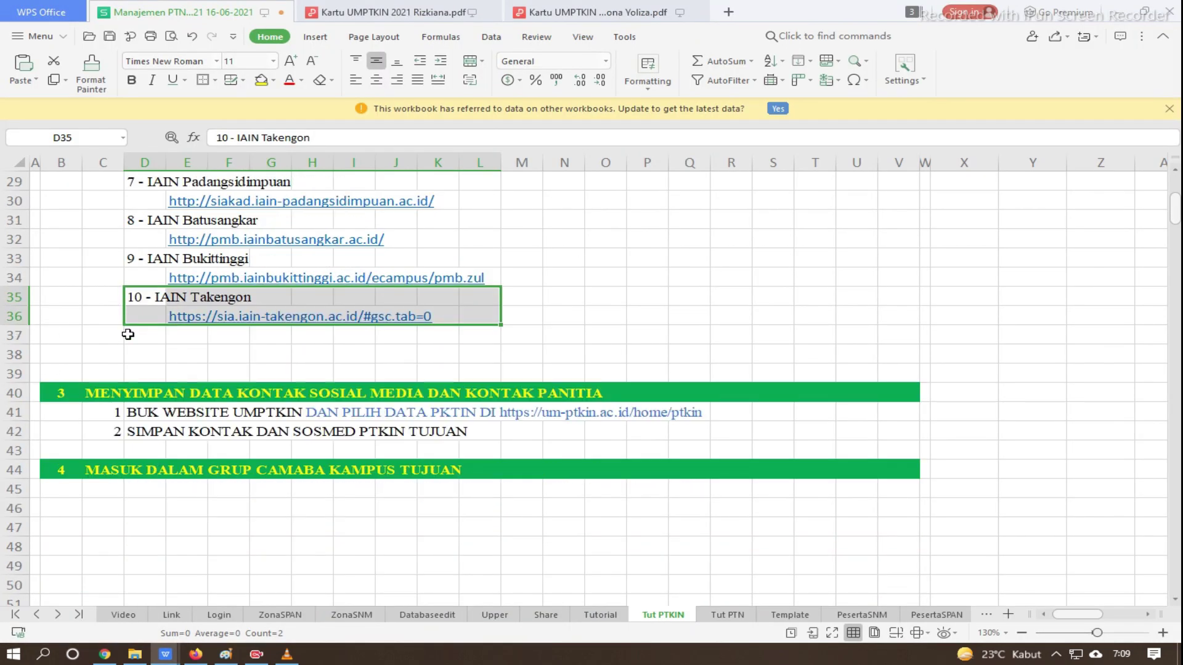
pyautogui.moveTo(199, 368); pyautogui.dragTo(191, 124)
pyautogui.scroll(-2, 47, 353)
pyautogui.click(84, 463)
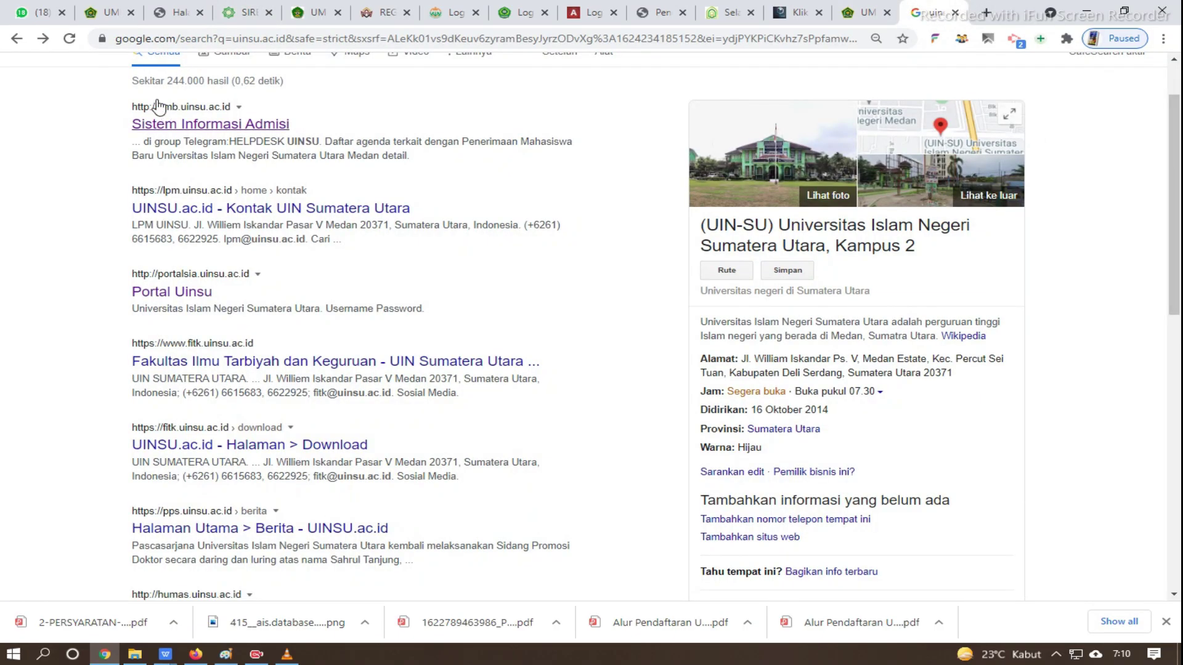
# - Search Google for "uinsuska" and open the UIN Suska Riau website
pyautogui.scroll(1, 185, 154)
pyautogui.moveTo(238, 85); pyautogui.dragTo(12, 60)
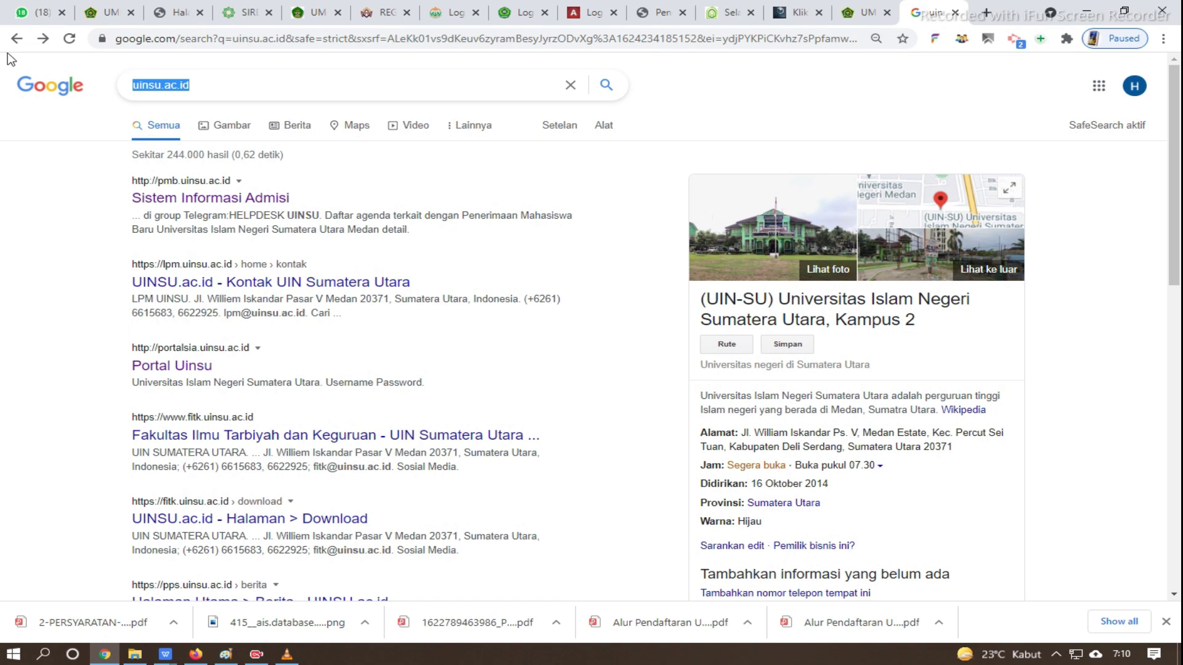
pyautogui.write('uins')
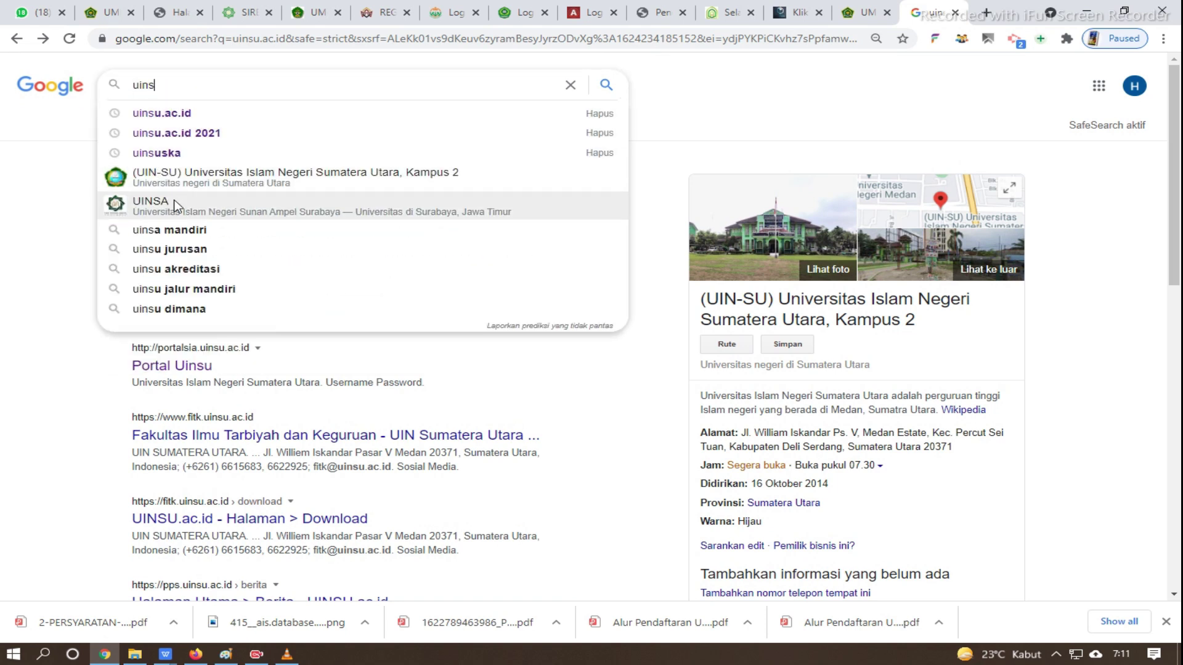
pyautogui.write('us')
pyautogui.write('ka')
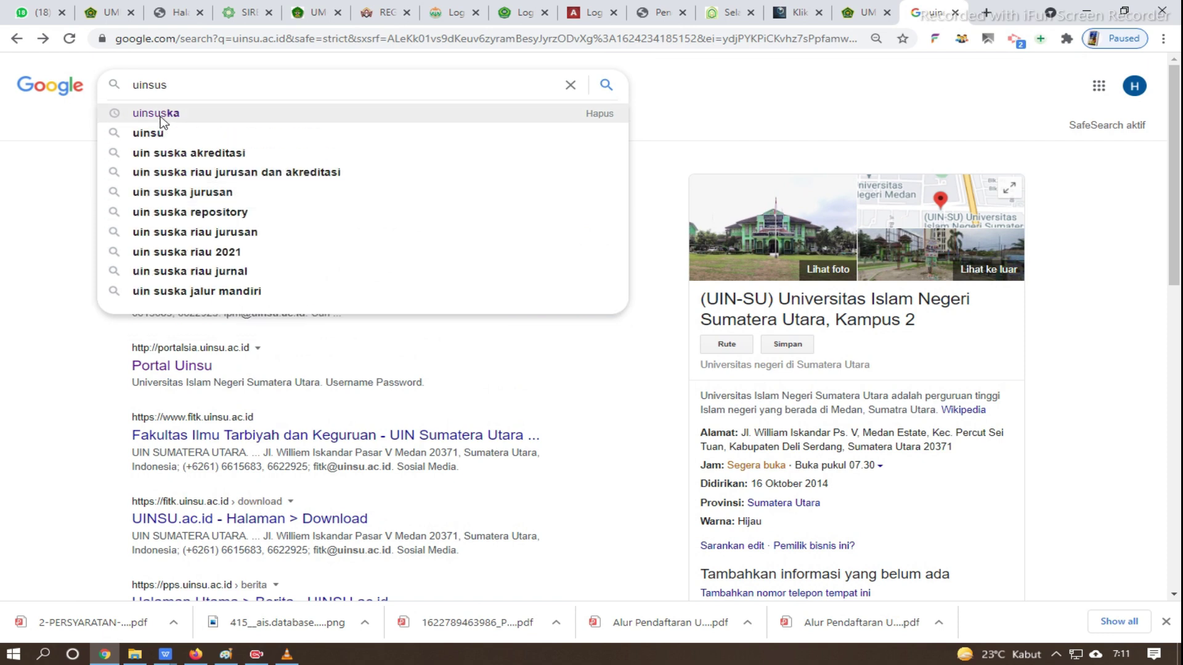
pyautogui.click(164, 113)
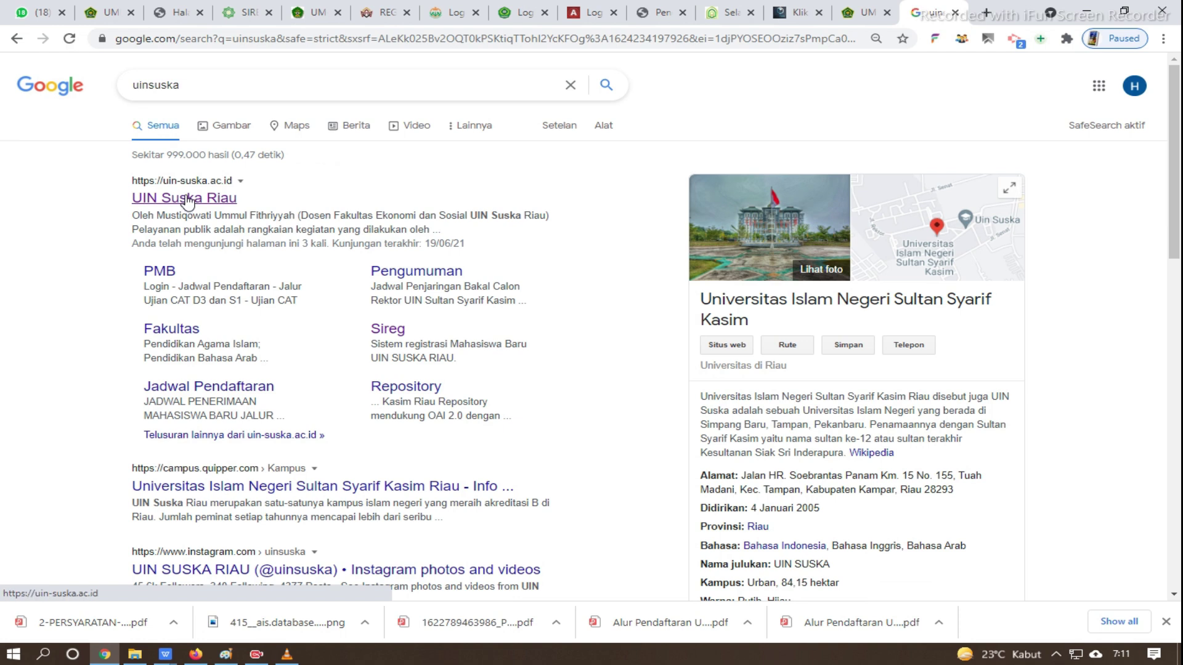
pyautogui.click(188, 199)
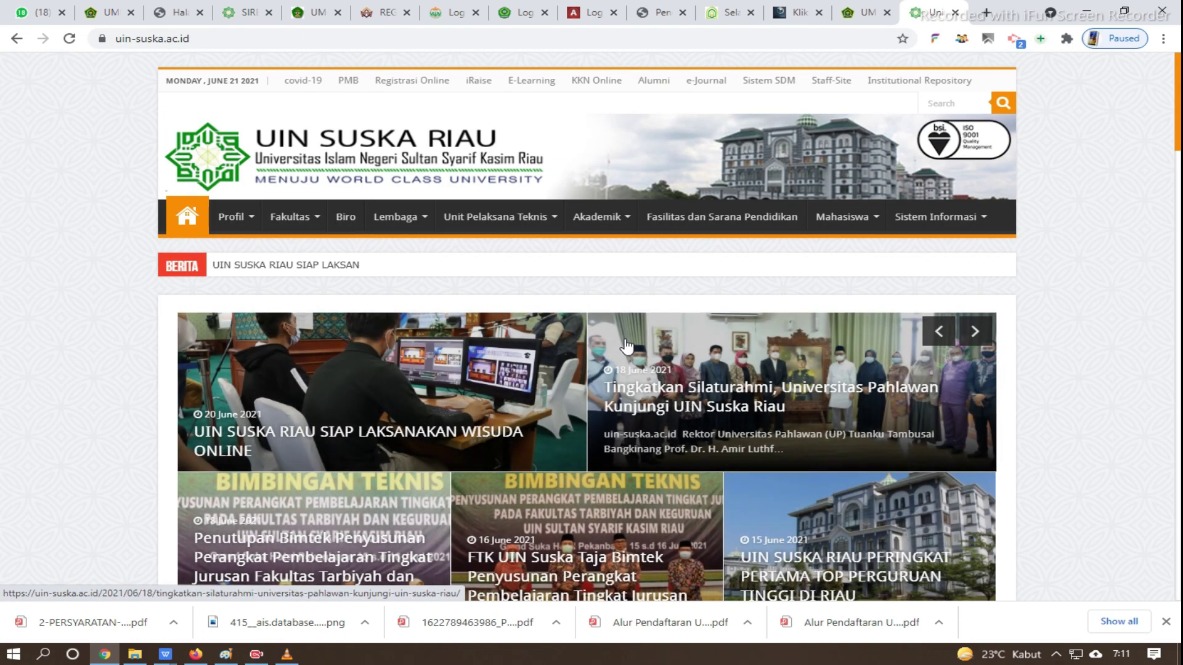
# - Examine the UIN Suska Riau homepage, highlighting the phone number and e-mail in its Hubungi Kami section, and return to its header
pyautogui.scroll(-15, 625, 346)
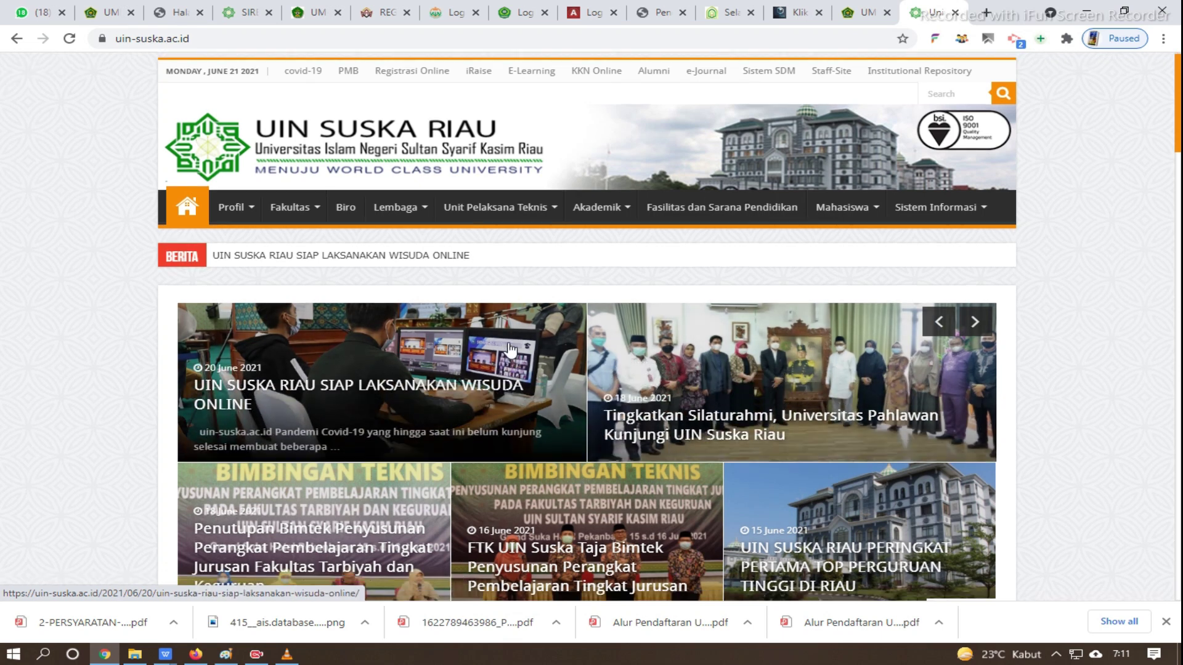
pyautogui.scroll(-5, 508, 348)
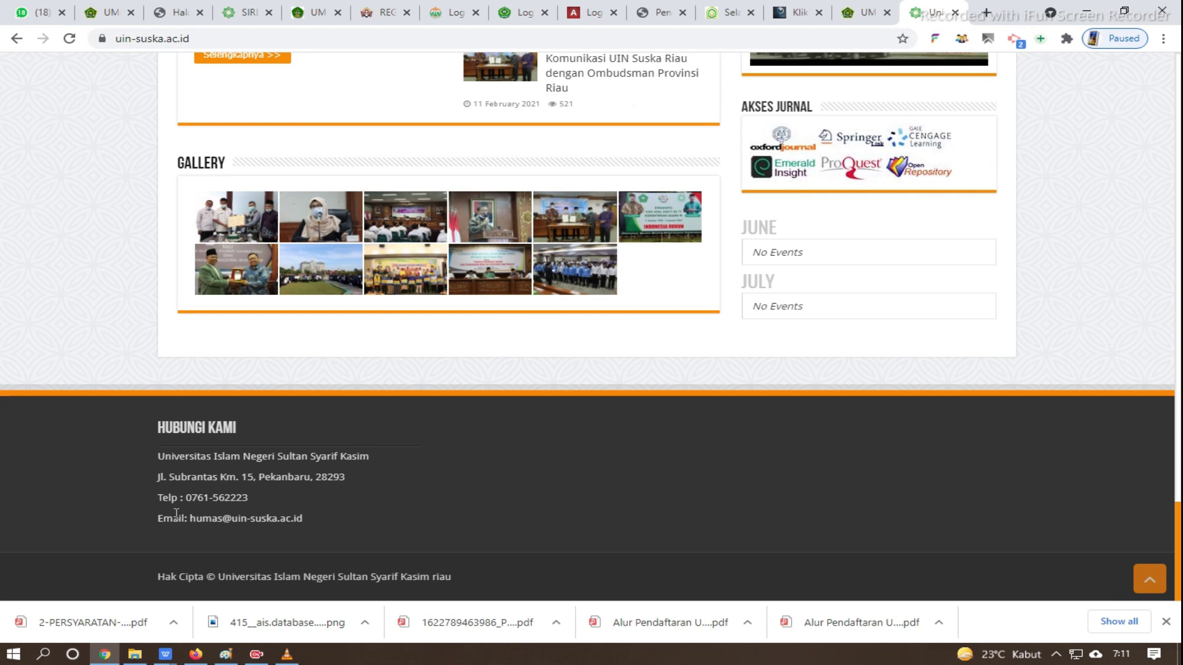
pyautogui.moveTo(190, 501); pyautogui.dragTo(261, 499)
pyautogui.moveTo(190, 520); pyautogui.dragTo(375, 542)
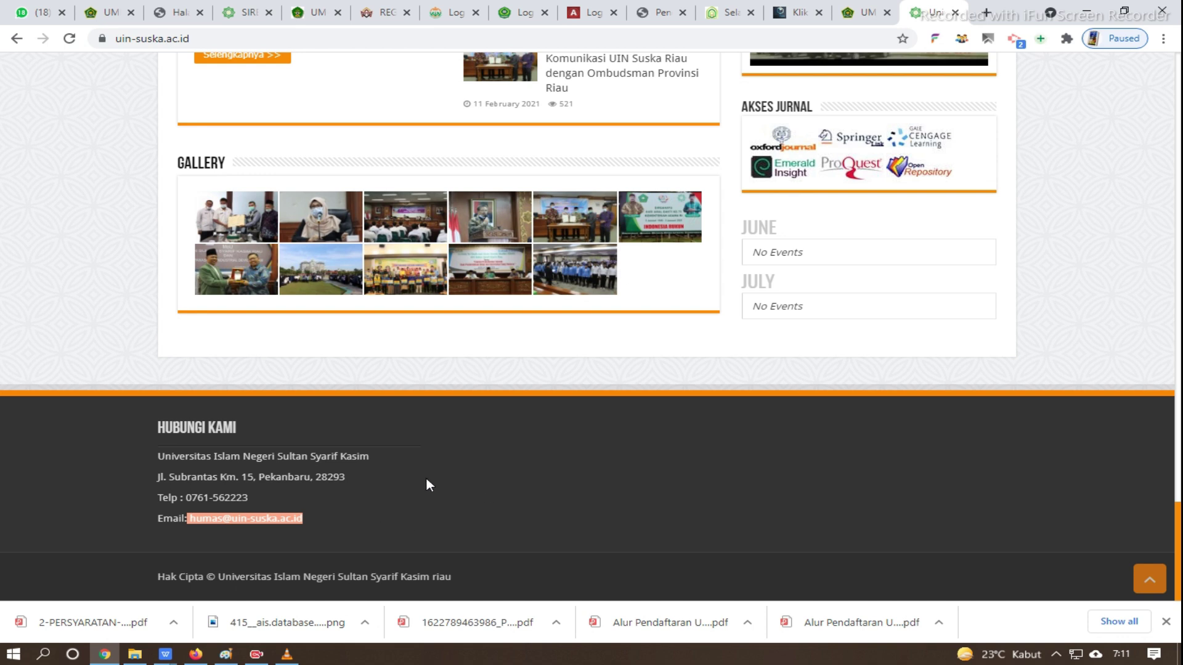
pyautogui.scroll(5, 401, 481)
pyautogui.scroll(6, 377, 474)
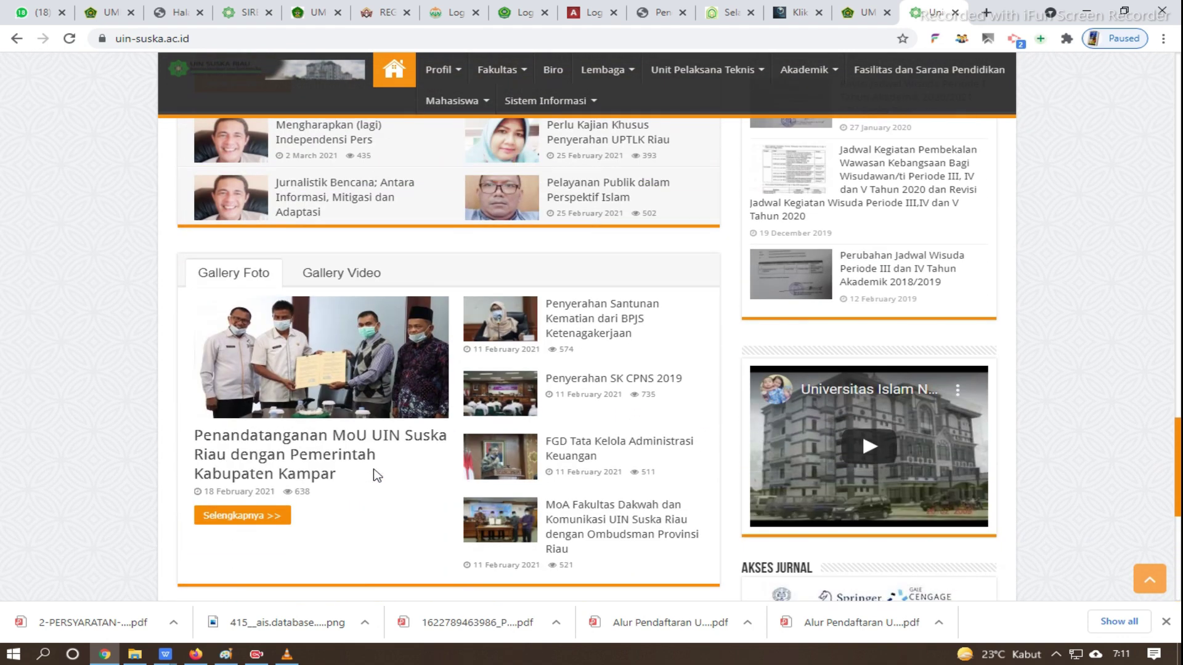
pyautogui.scroll(12, 373, 468)
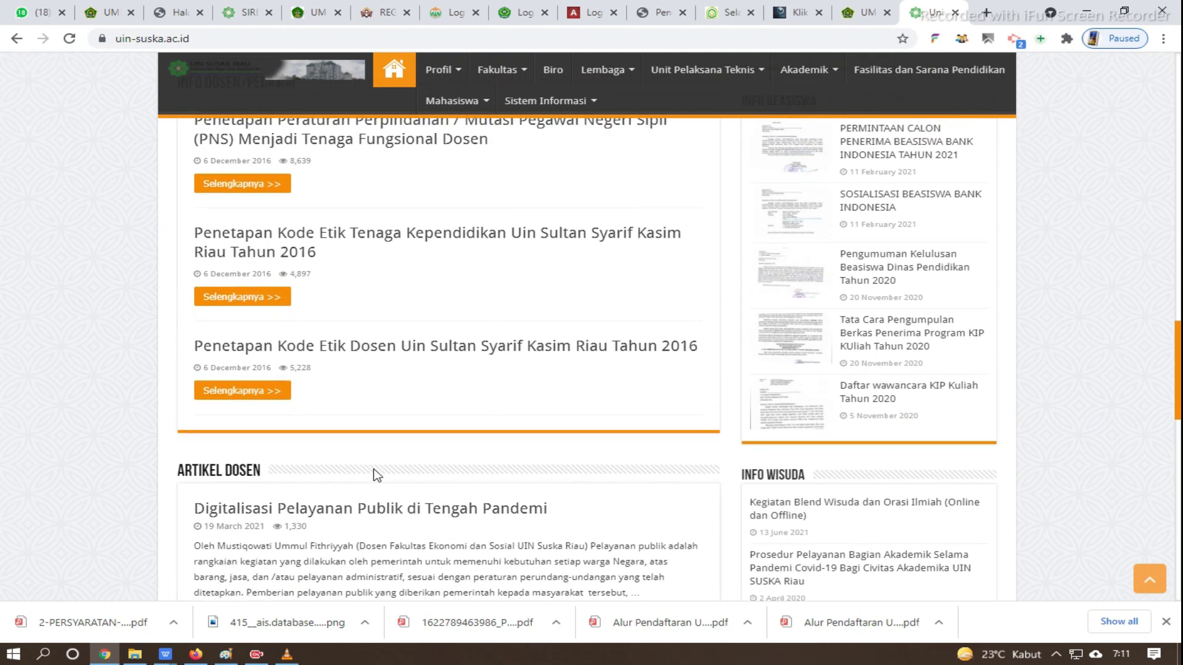
pyautogui.scroll(12, 375, 471)
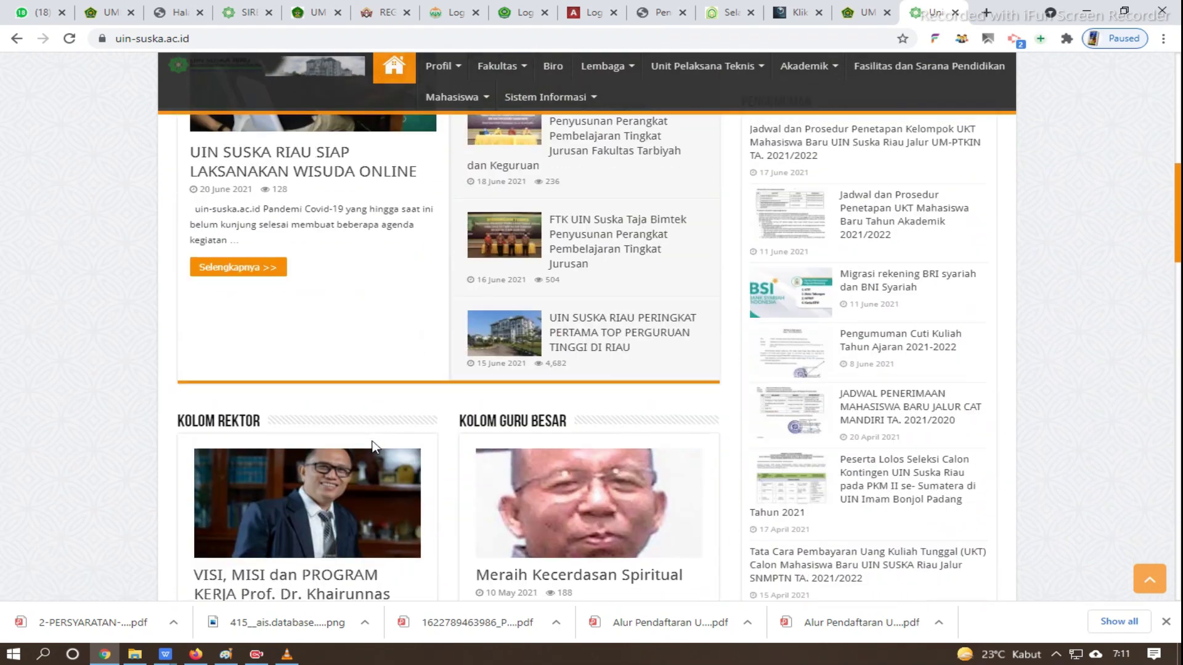
pyautogui.scroll(2, 420, 349)
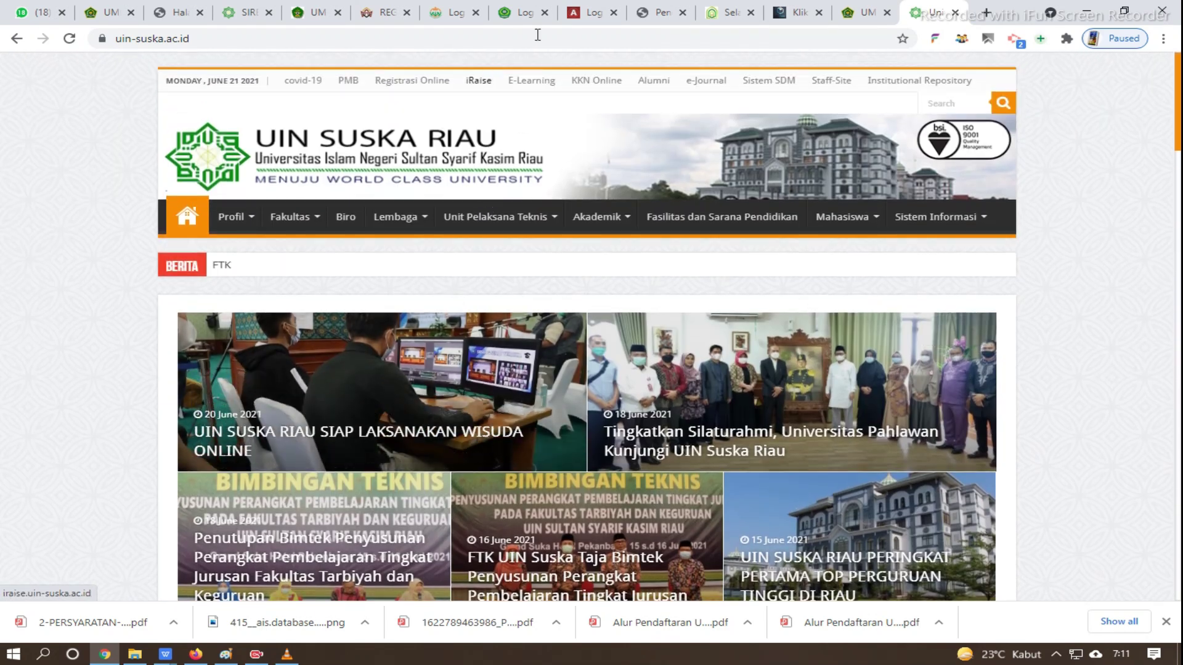
# - Revisit the open campus login pages, including IAIN Padangsidimpuan, IAIN Bukittinggi, IAIN Langsa and IAIN Lhokseumawe
pyautogui.click(590, 13)
pyautogui.scroll(4, 480, 278)
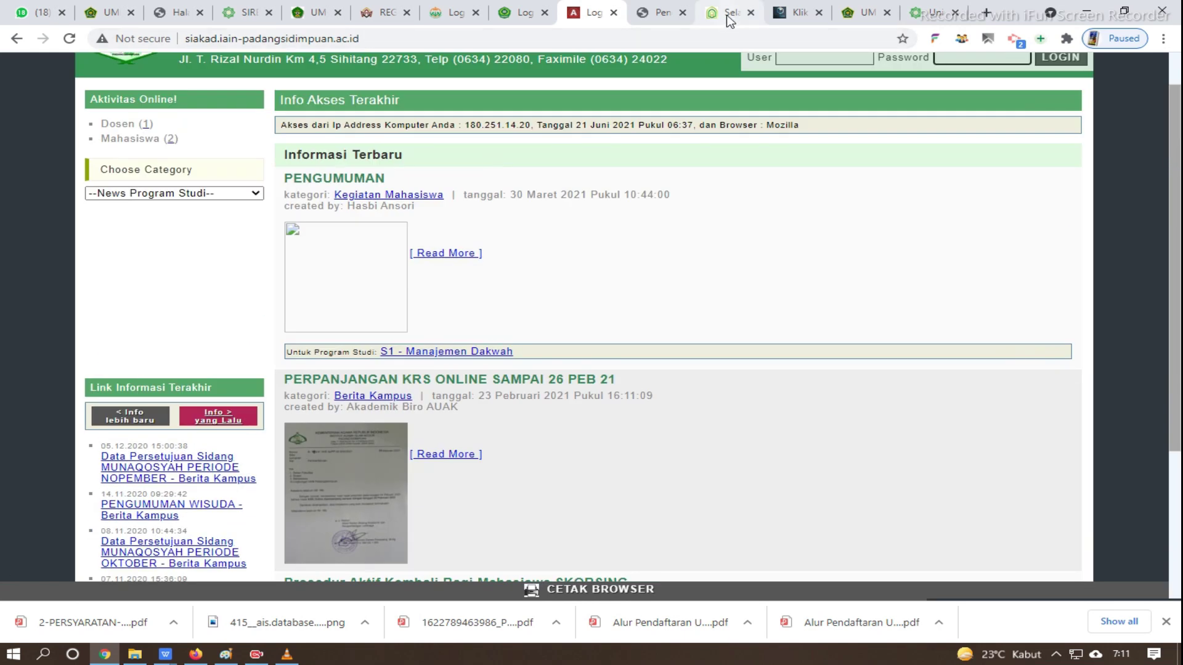
pyautogui.click(736, 17)
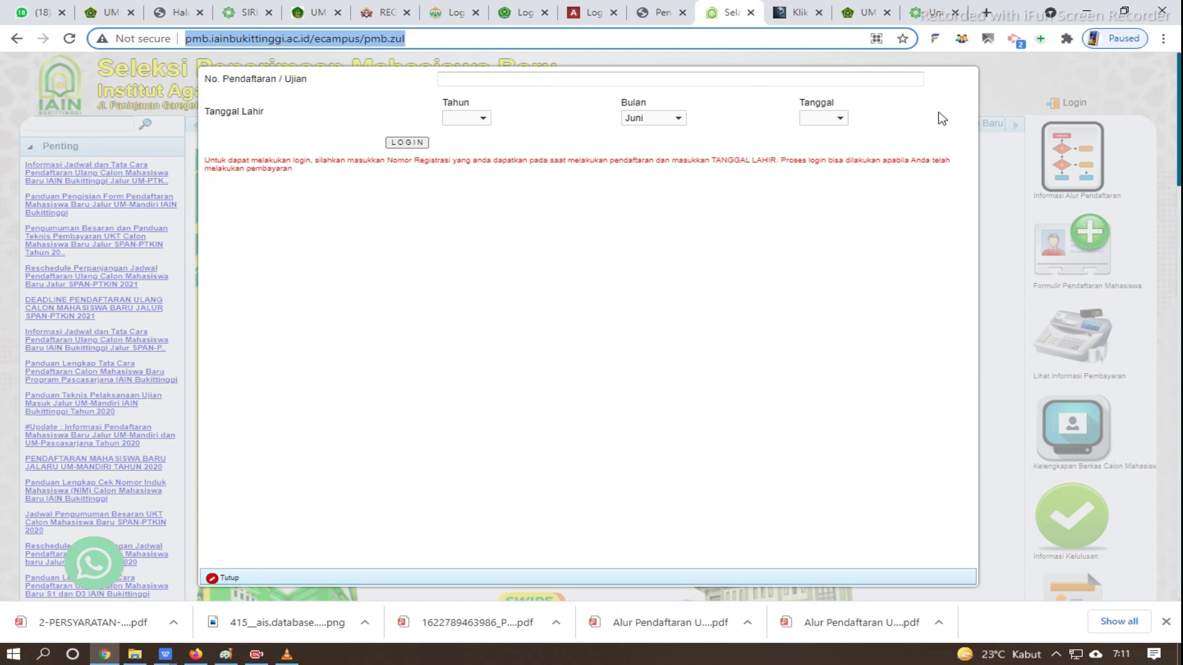
pyautogui.click(795, 16)
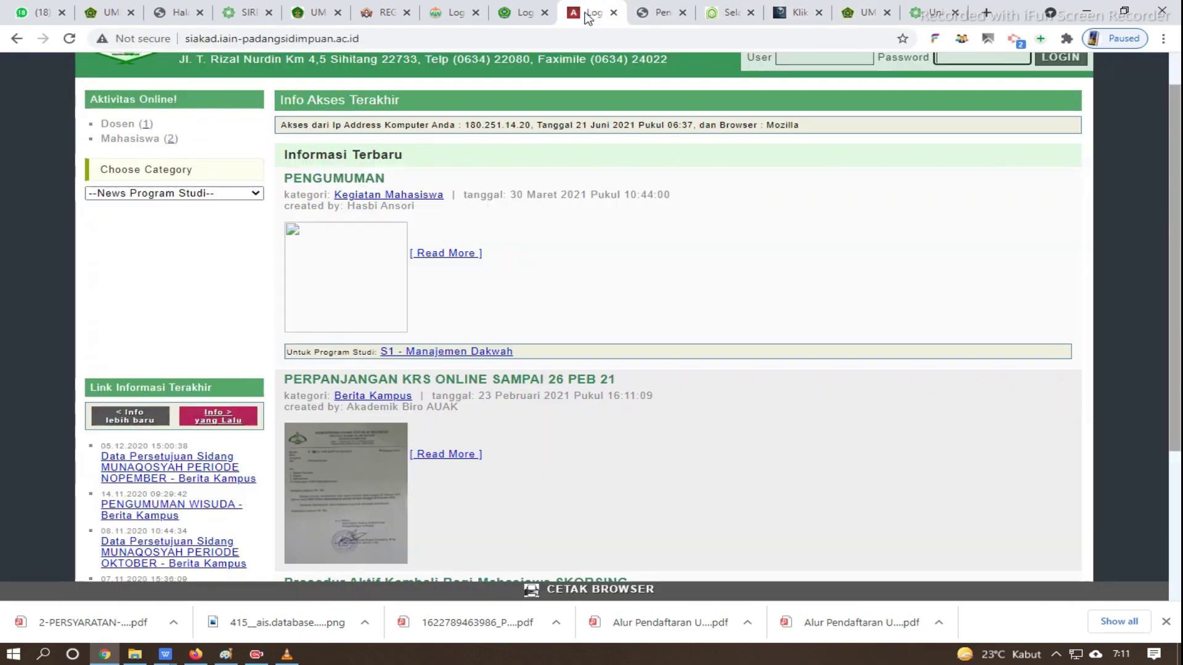
pyautogui.click(584, 19)
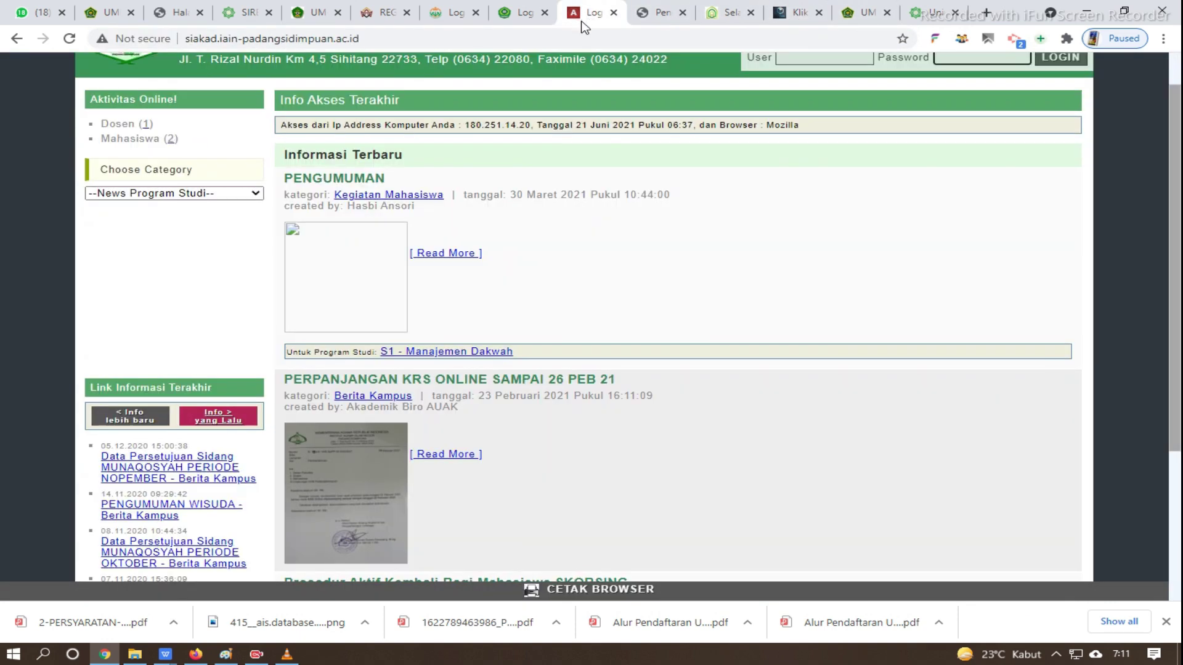
pyautogui.click(657, 15)
pyautogui.click(520, 16)
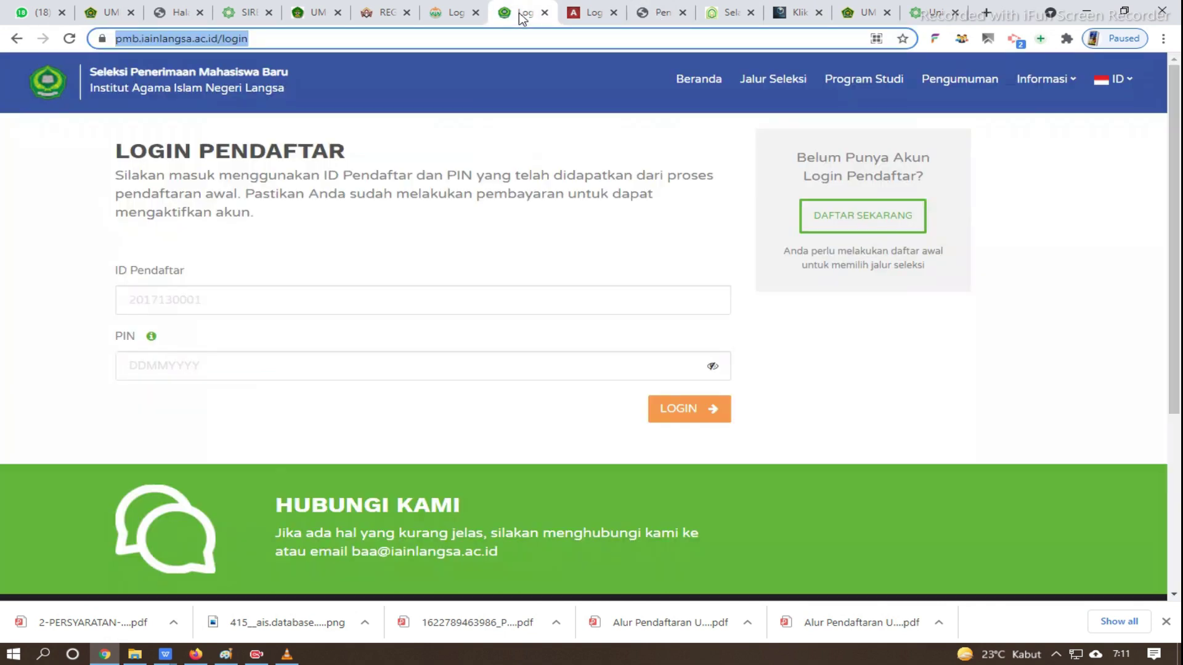
pyautogui.click(452, 13)
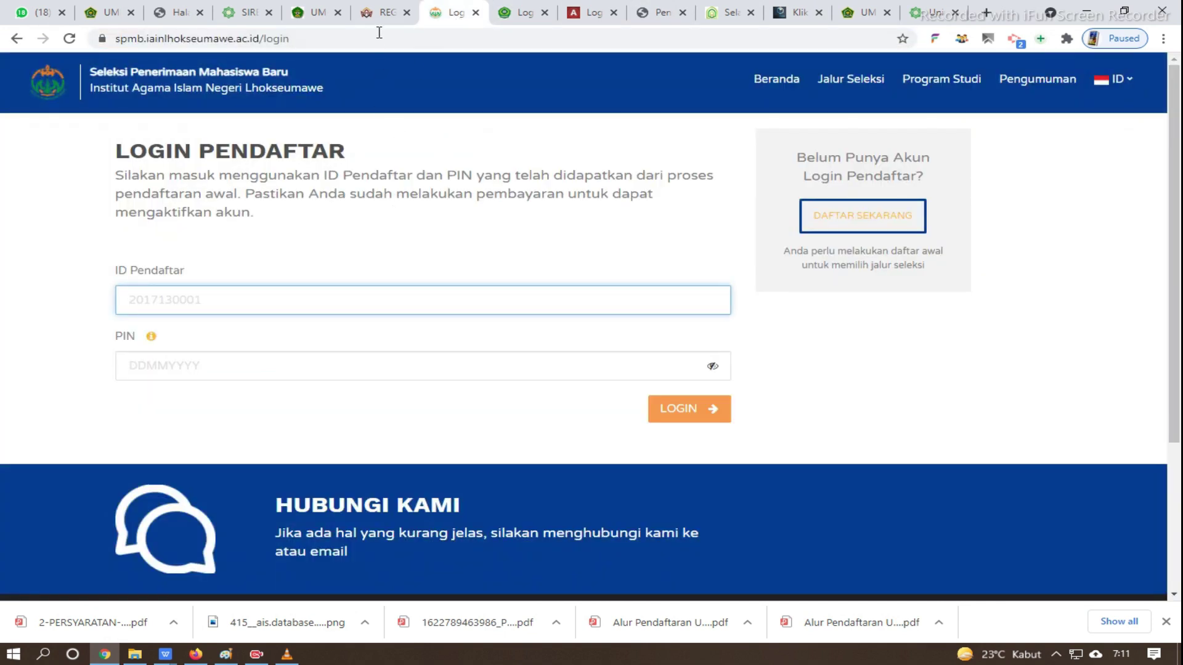
# - Open the IAIN Padangsidimpuan re-registration requirements PDF from the Nextcloud folder 11-Ayo Media Indonesia Daftar Ulang 2021 inside 4-Ayo Media Indonesia 2021
pyautogui.click(134, 656)
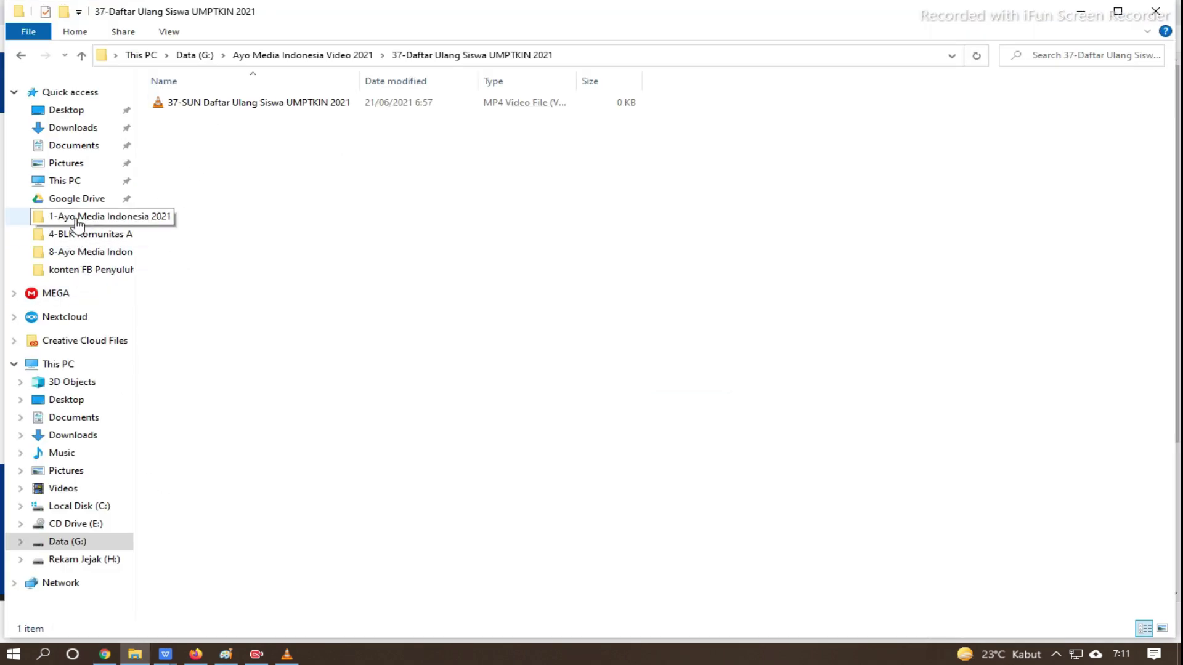
pyautogui.click(62, 318)
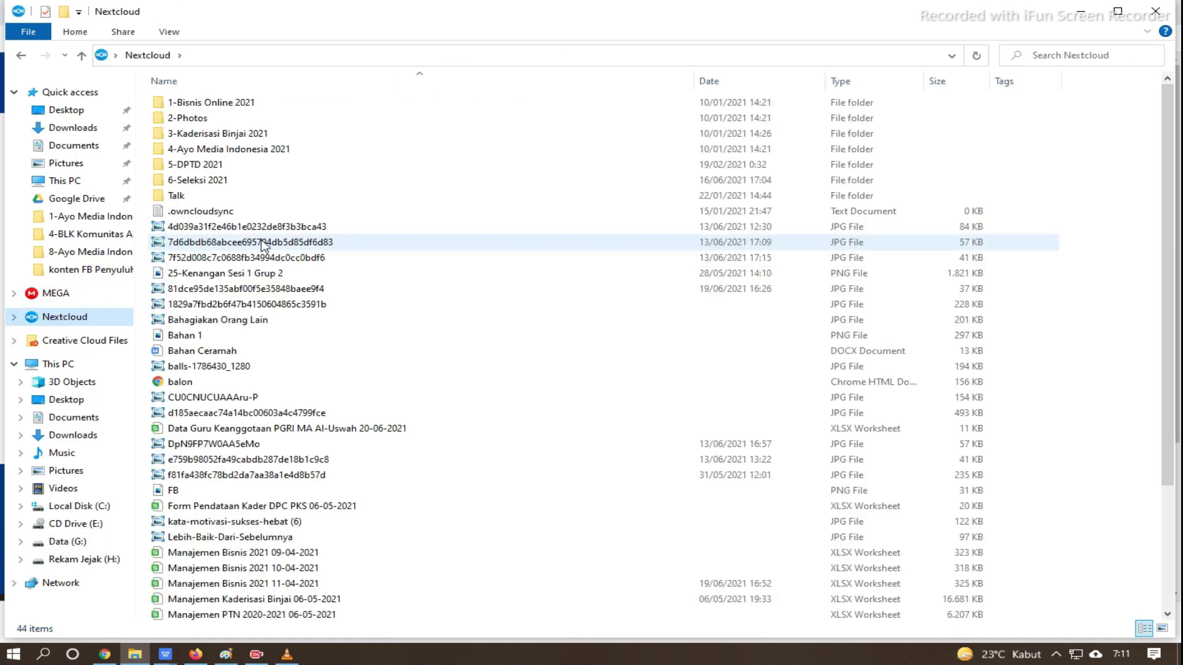
pyautogui.doubleClick(246, 150)
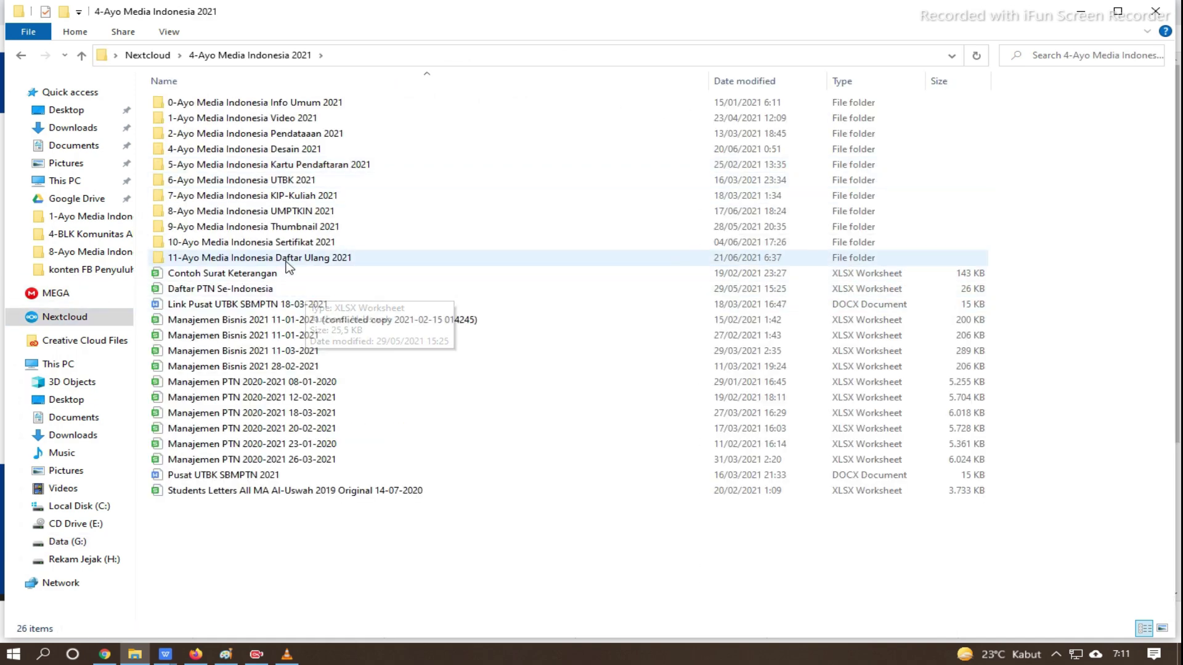
pyautogui.doubleClick(288, 259)
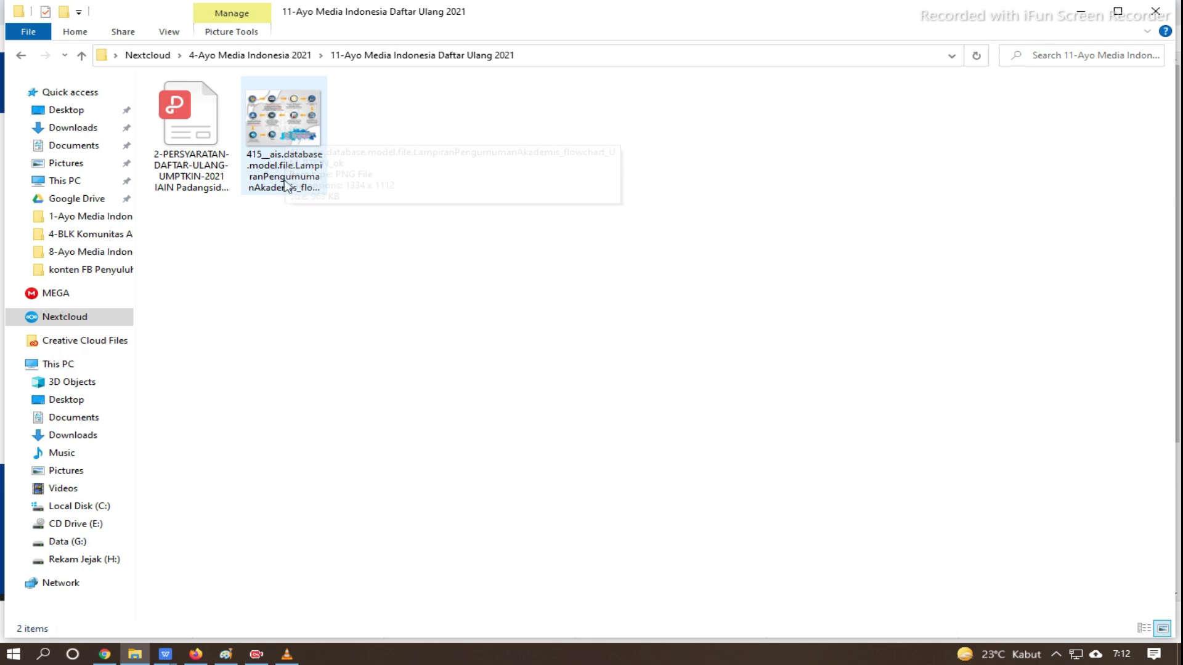
pyautogui.click(298, 133)
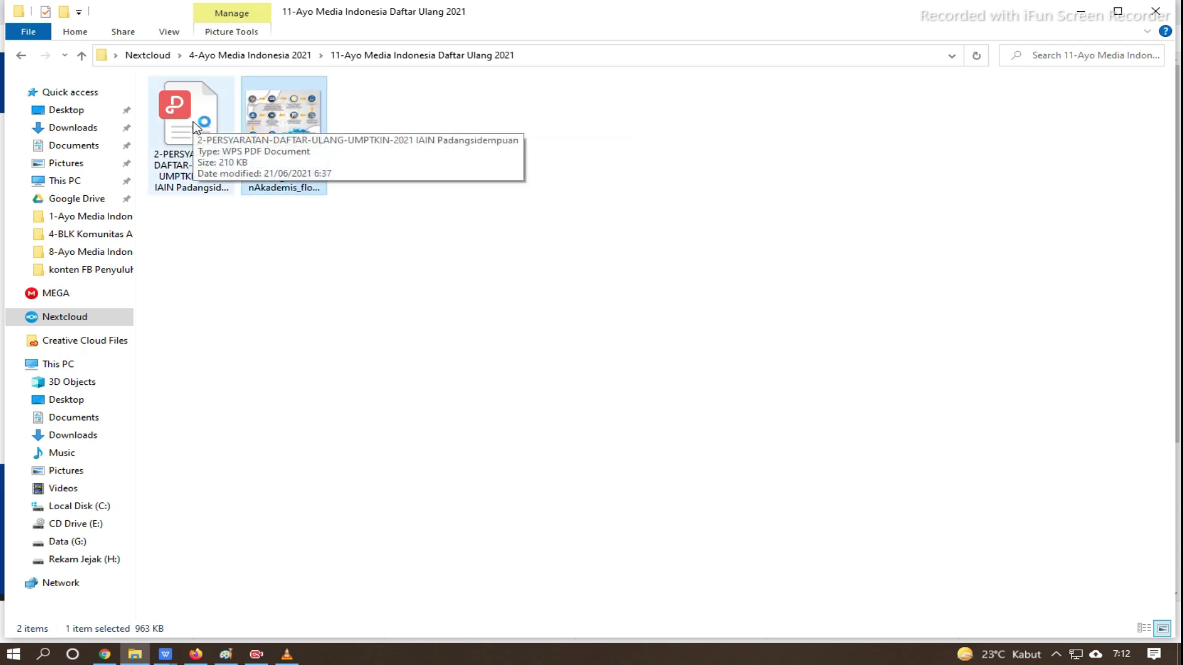
pyautogui.doubleClick(193, 123)
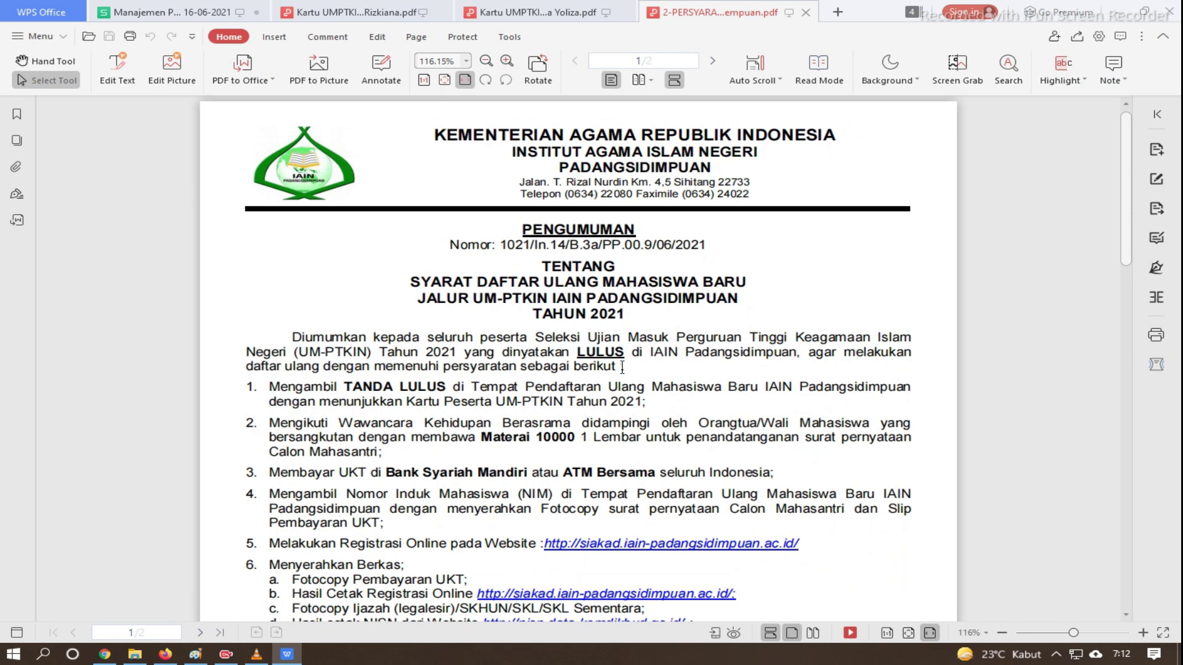
# - Review the PDF's UM-PTKIN re-registration requirements, schedule, contacts and flow diagram, and return to Chrome
pyautogui.scroll(-10, 622, 368)
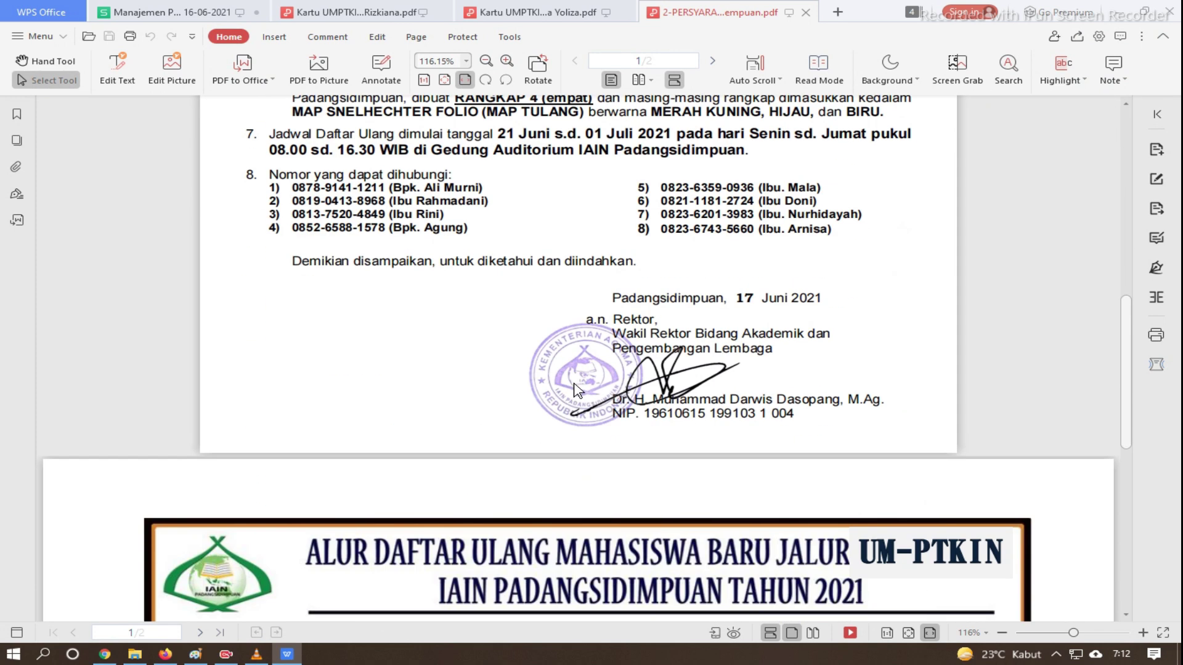
pyautogui.scroll(-3, 576, 389)
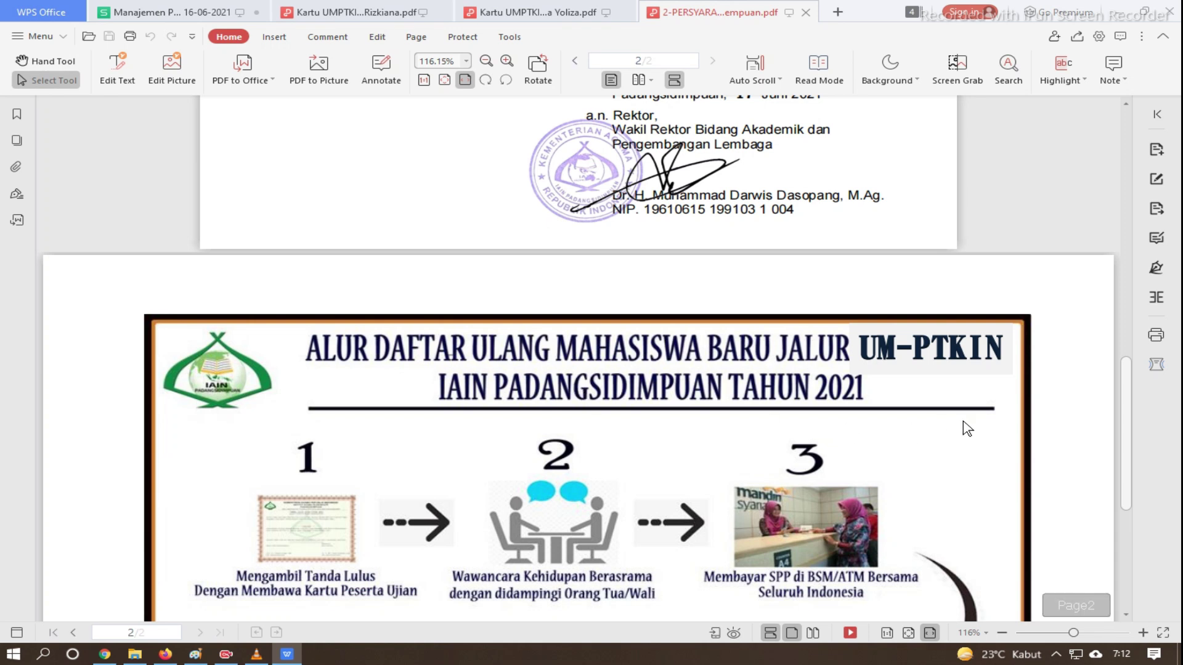
pyautogui.scroll(-5, 966, 428)
pyautogui.scroll(15, 643, 472)
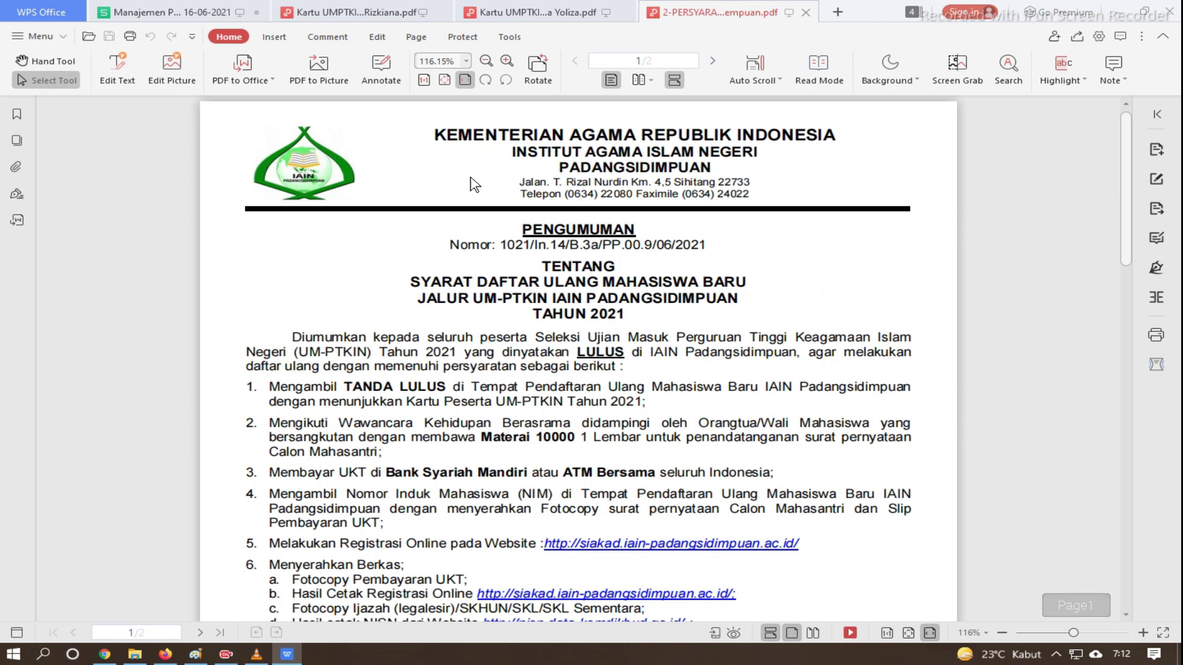
pyautogui.scroll(-8, 438, 500)
pyautogui.scroll(-6, 438, 500)
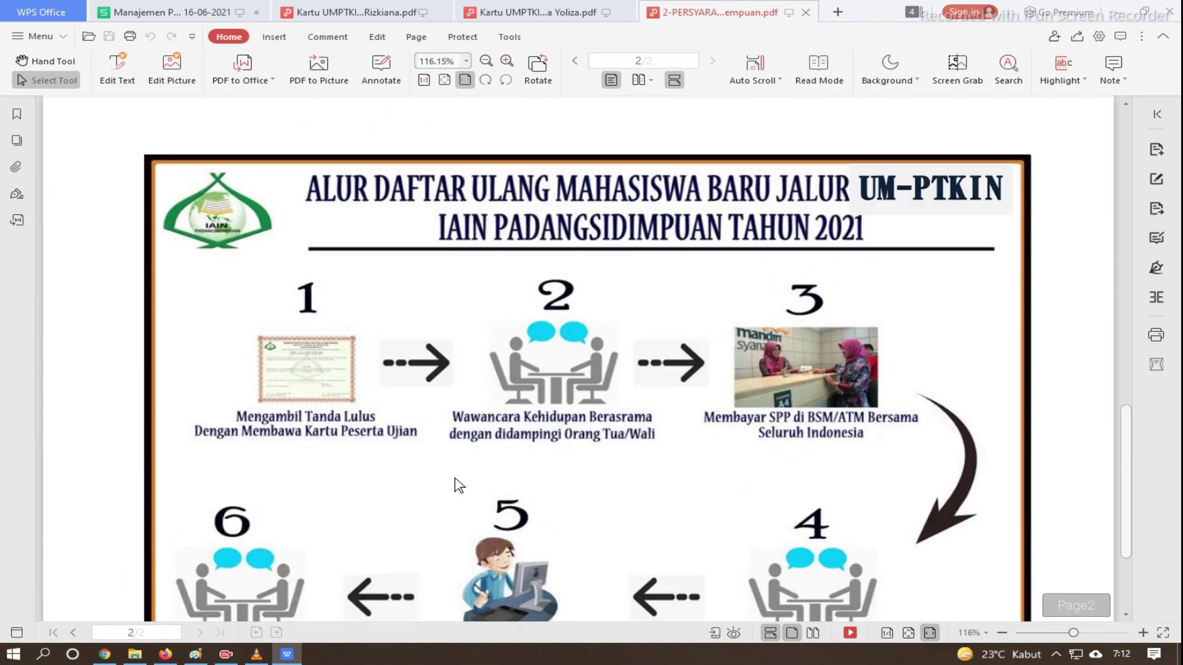
pyautogui.click(103, 654)
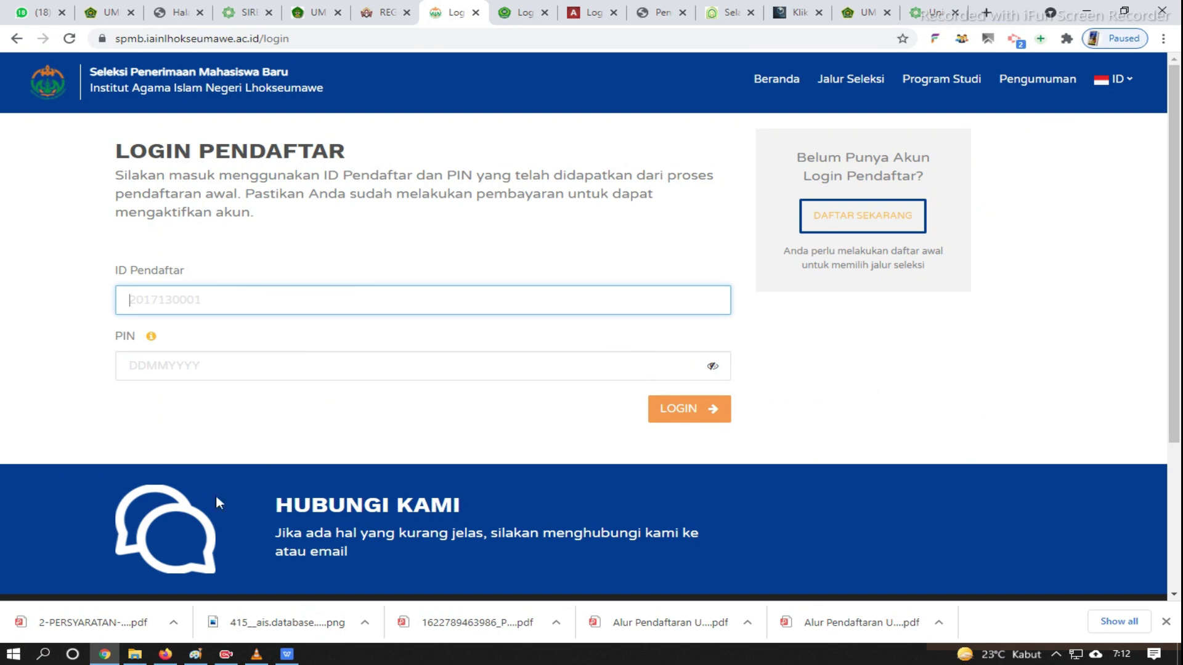
# - Switch to the management workbook in WPS Office and review the Tut PTKIN re-registration guide from its title to section 4
pyautogui.click(287, 654)
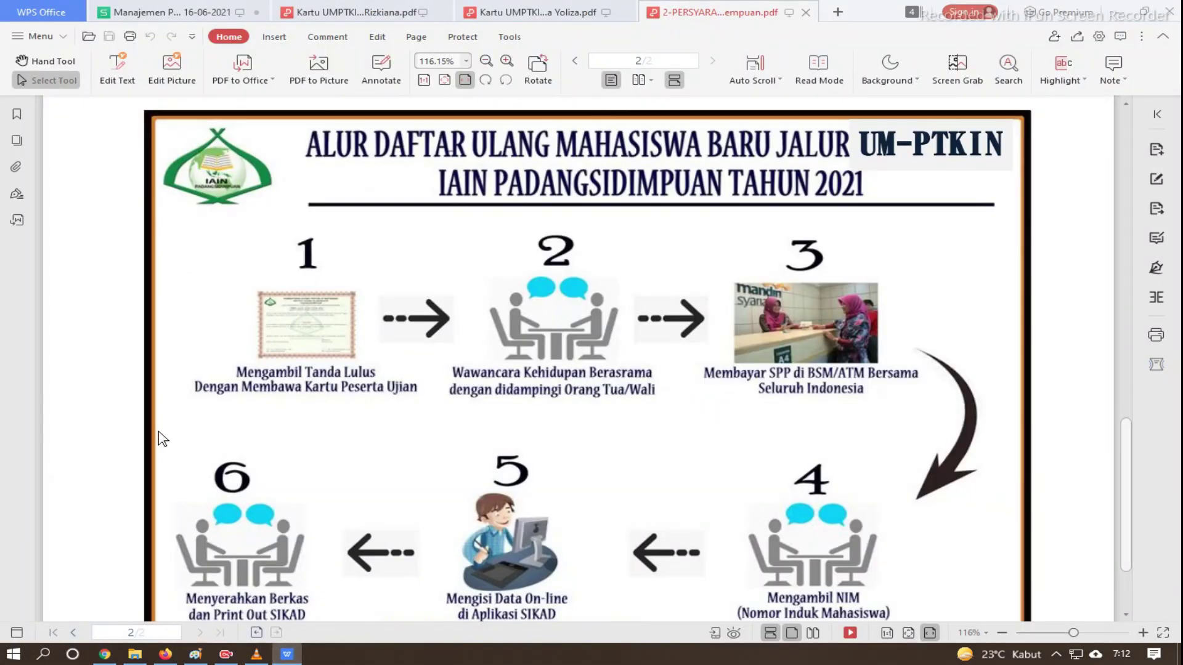
pyautogui.click(163, 12)
pyautogui.scroll(7, 85, 398)
pyautogui.scroll(-3, 84, 398)
pyautogui.scroll(-3, 83, 398)
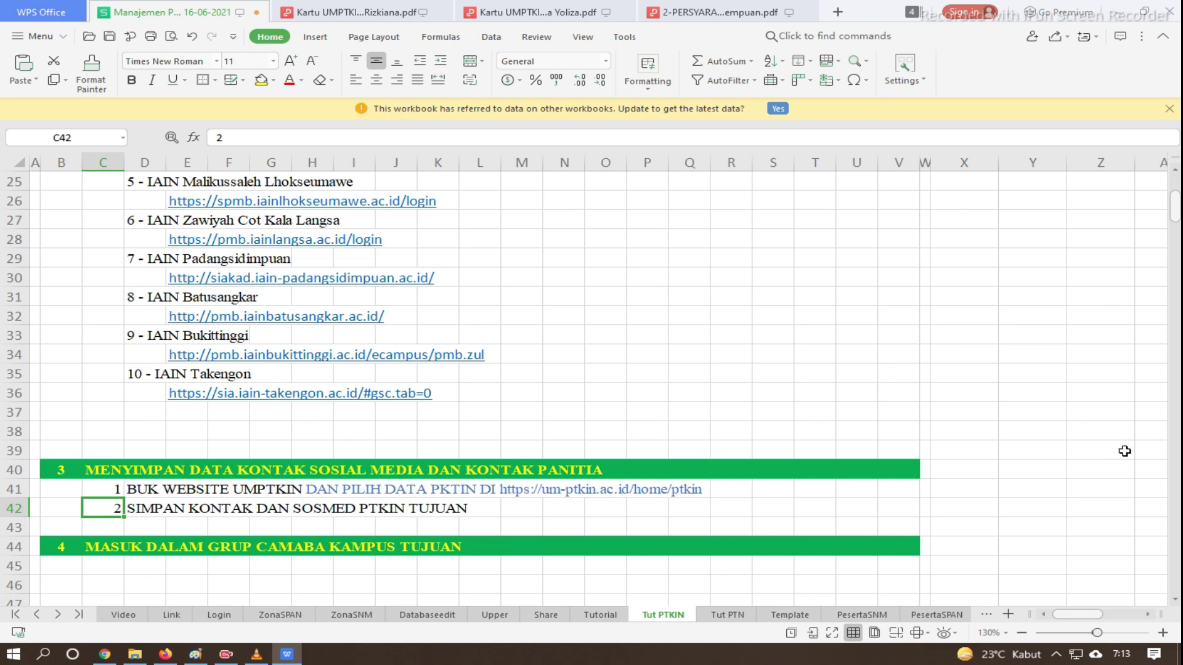
pyautogui.scroll(8, 649, 351)
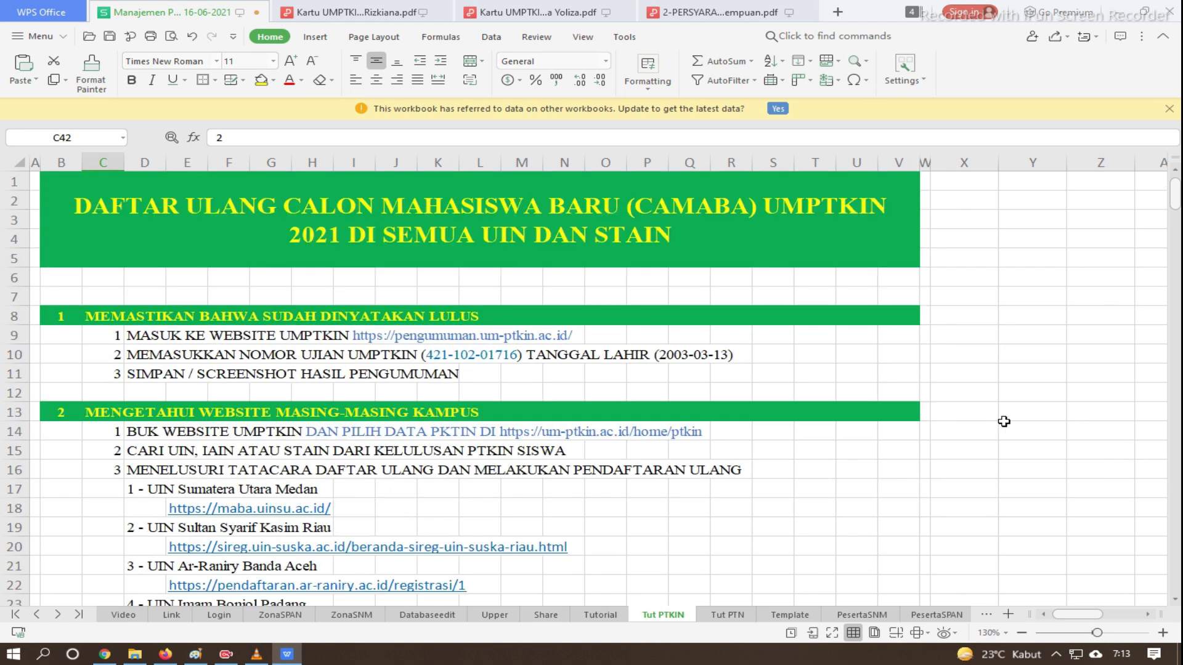
pyautogui.scroll(-9, 269, 511)
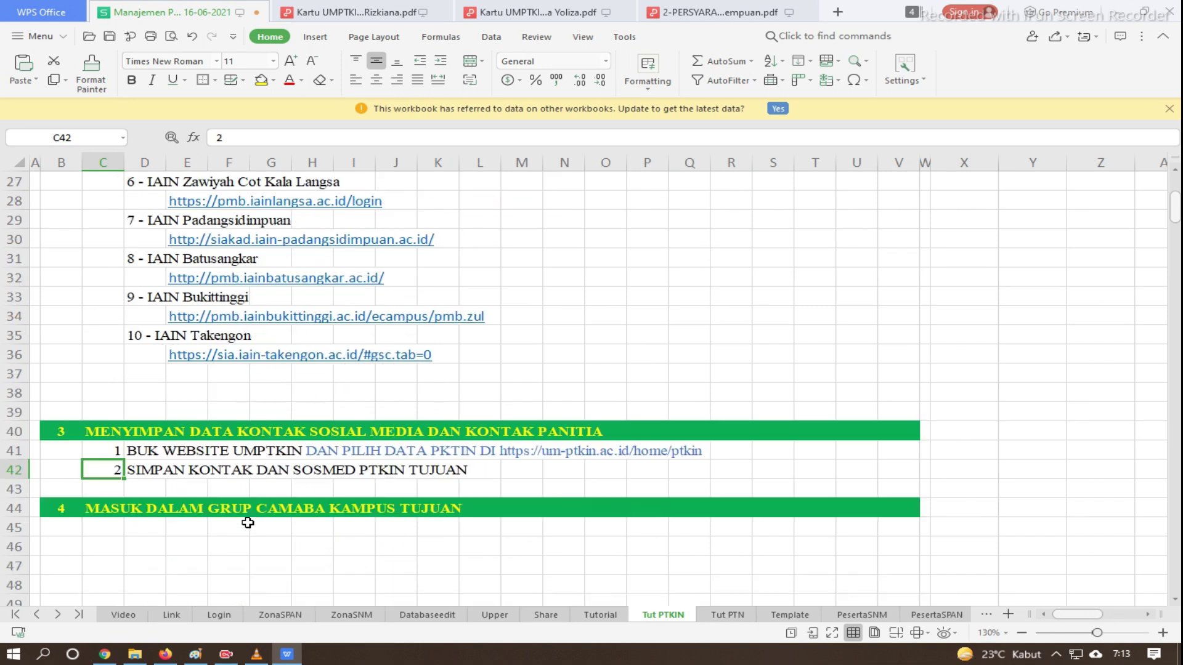
# - Highlight section 3 on saving campus contacts and section 4, MASUK DALAM GRUP CAMABA KAMPUS TUJUAN, in the guide
pyautogui.click(152, 545)
pyautogui.scroll(-2, 175, 538)
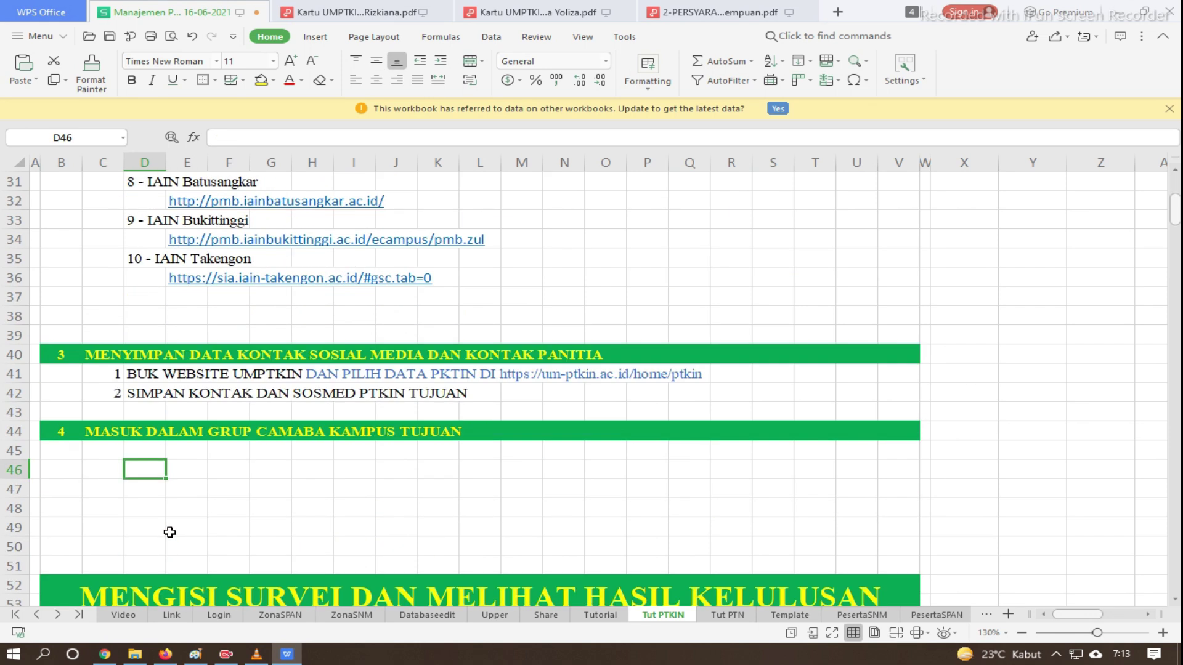
pyautogui.click(61, 354)
pyautogui.moveTo(96, 359); pyautogui.dragTo(912, 414)
pyautogui.click(439, 508)
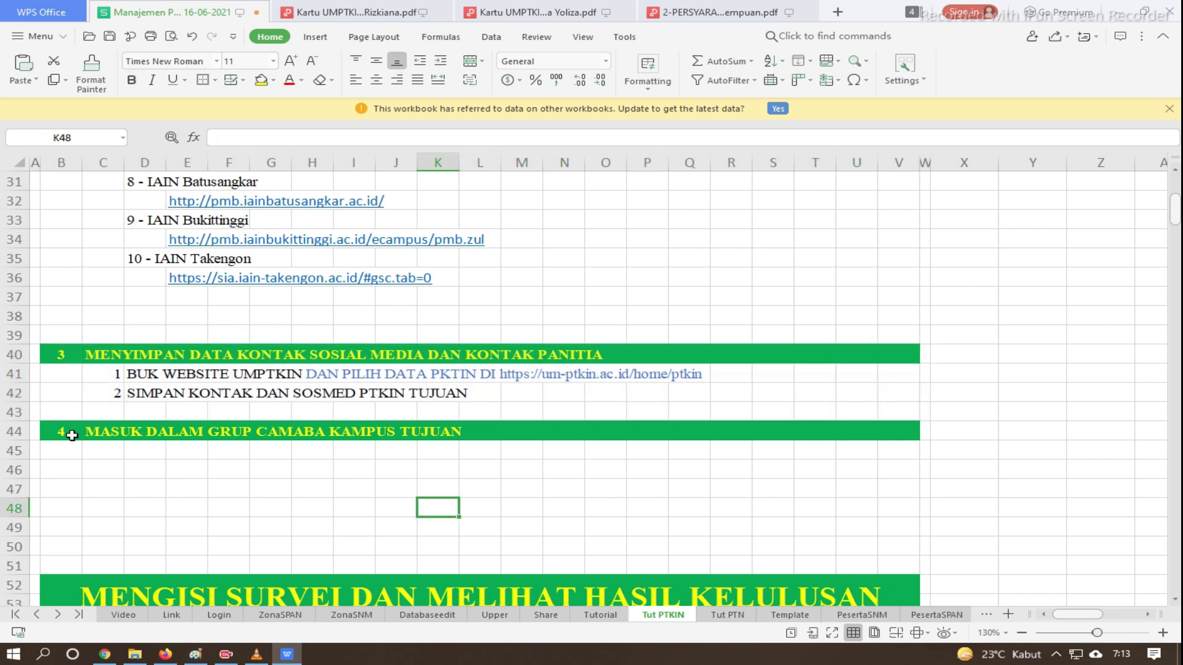
pyautogui.moveTo(64, 433); pyautogui.dragTo(859, 489)
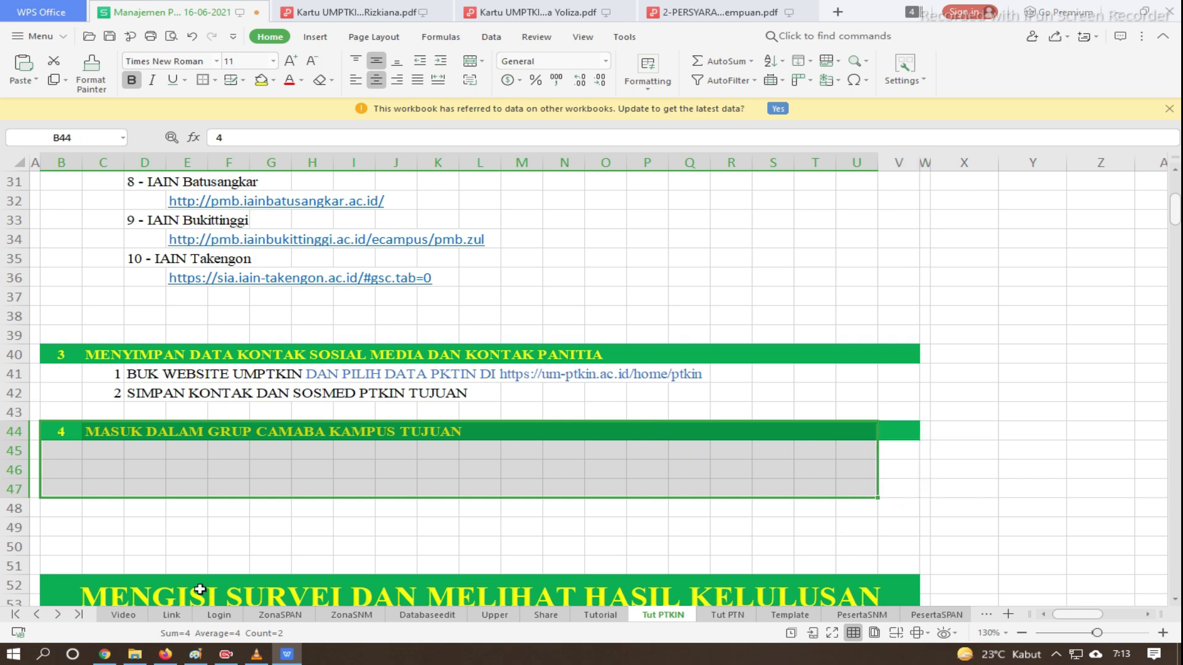
# - Switch to WhatsApp Web in Chrome and browse the chat list for the CAMABA campus groups
pyautogui.click(104, 654)
pyautogui.click(23, 18)
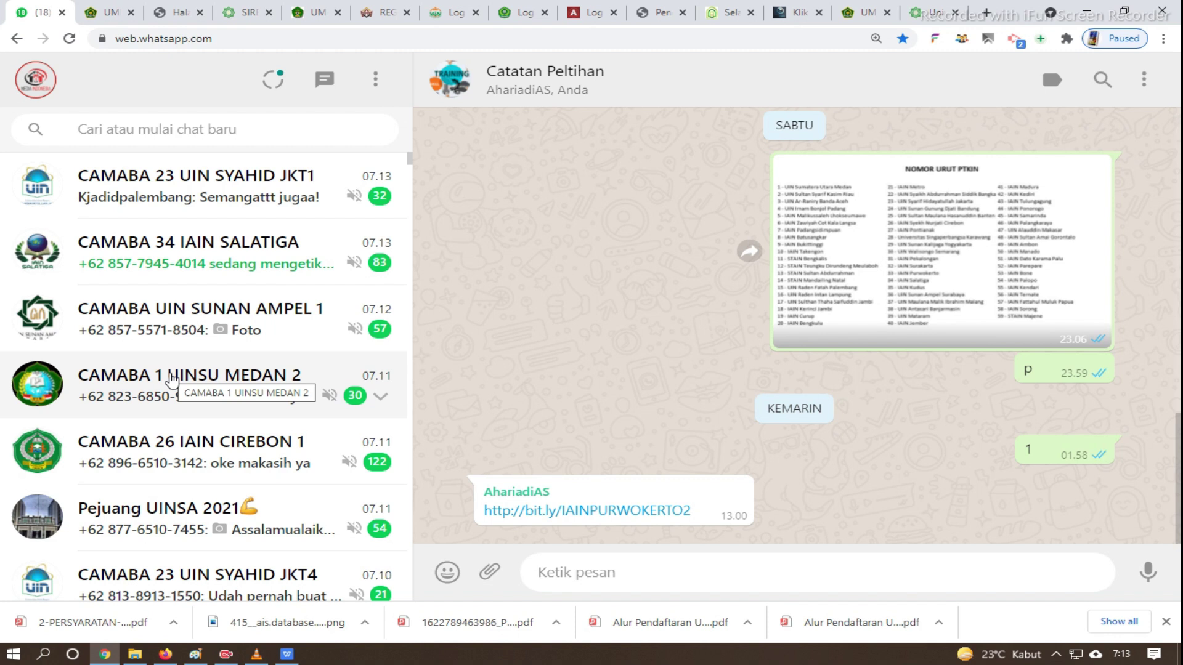
pyautogui.scroll(-2, 172, 380)
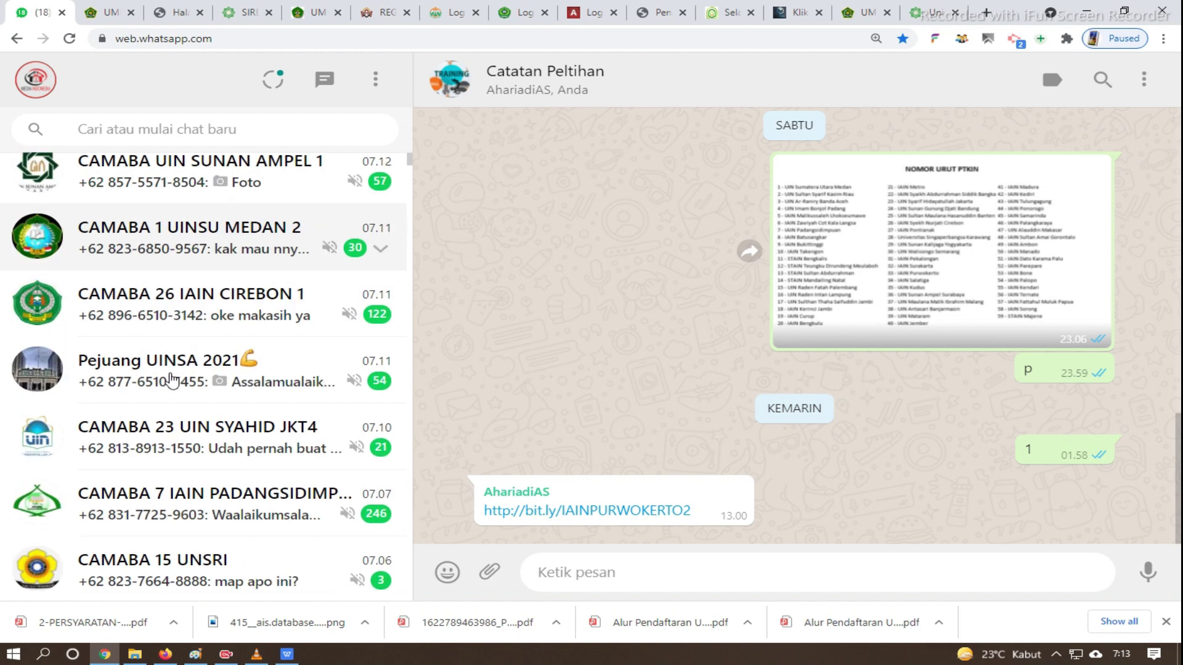
pyautogui.scroll(-2, 172, 380)
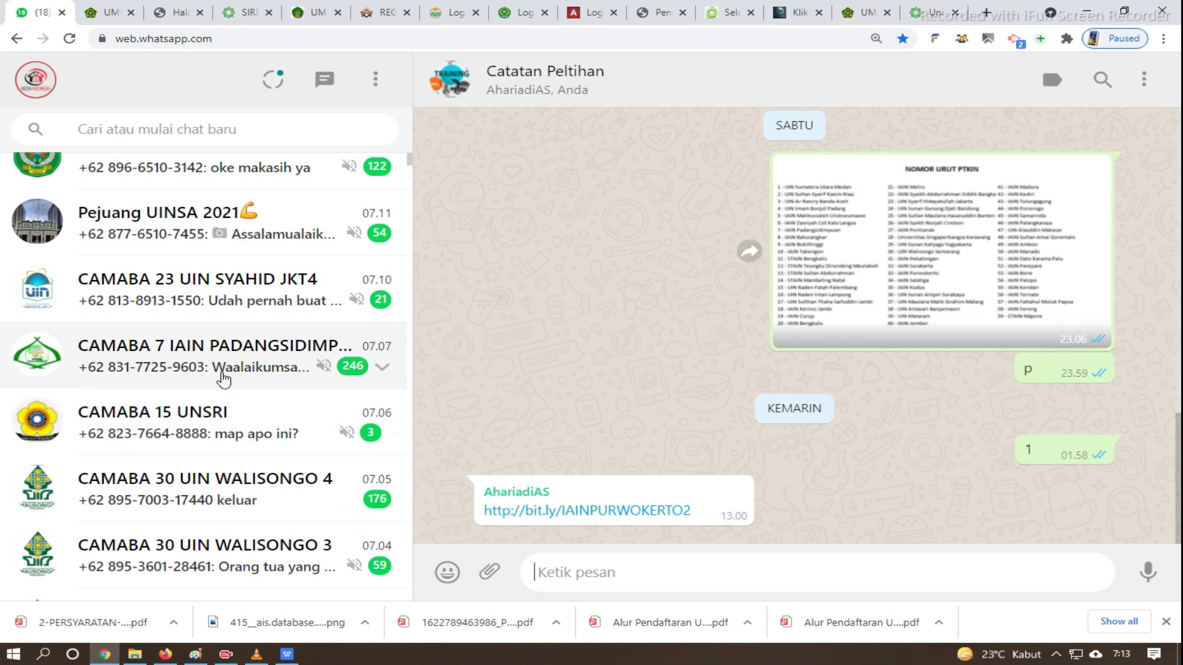
pyautogui.scroll(5, 222, 394)
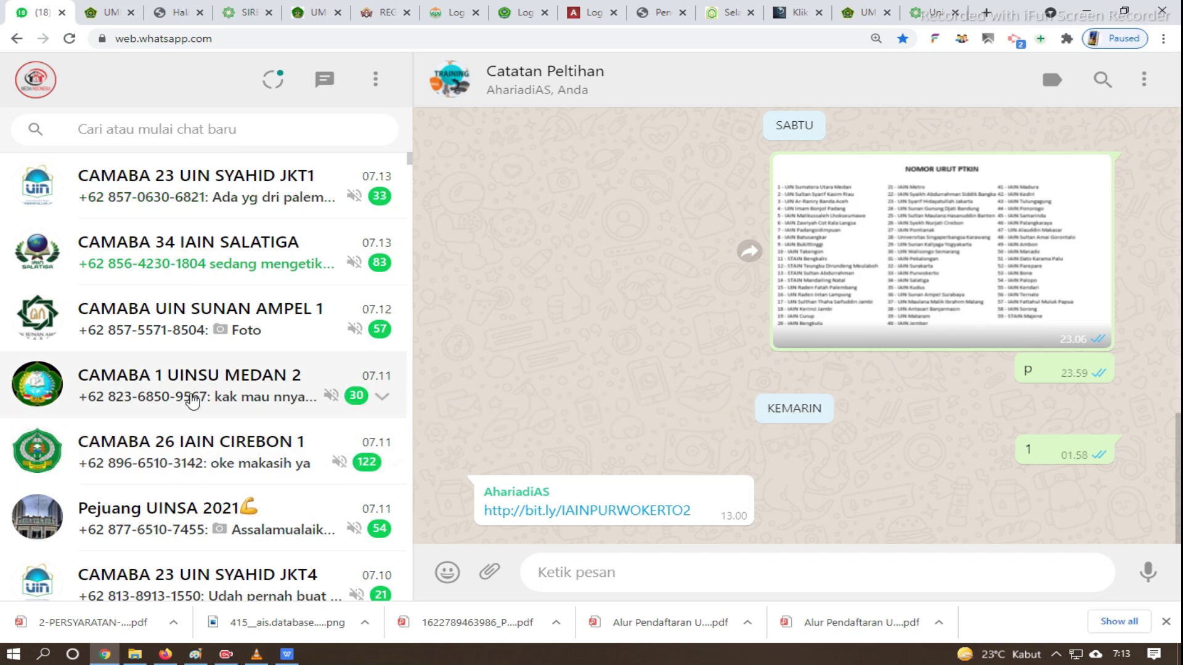
pyautogui.scroll(-2, 199, 300)
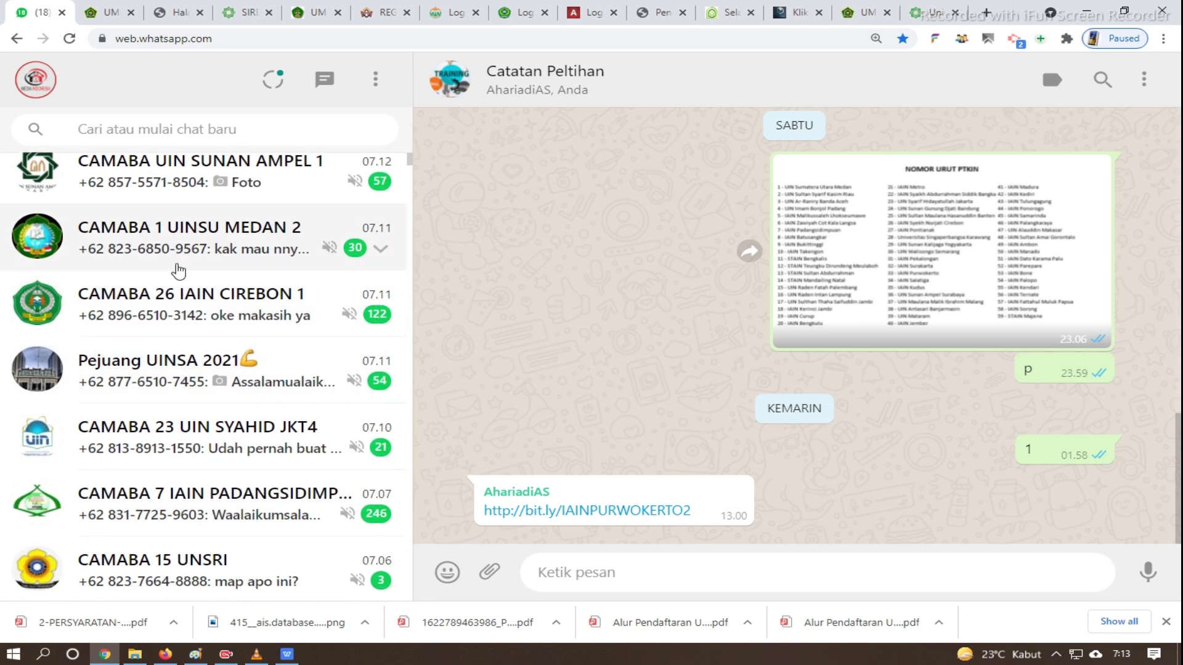
# - Open the CAMABA 1 UINSU MEDAN 2 group and read its unread messages about re-registration through to the newest one
pyautogui.click(217, 248)
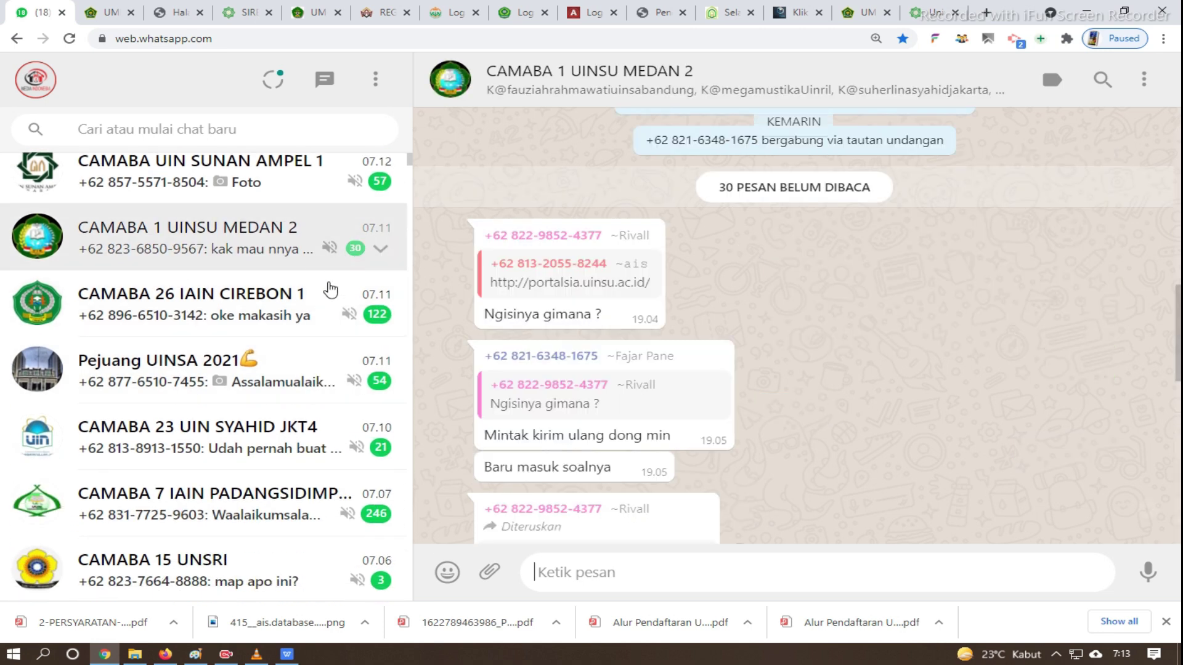
pyautogui.scroll(-8, 702, 445)
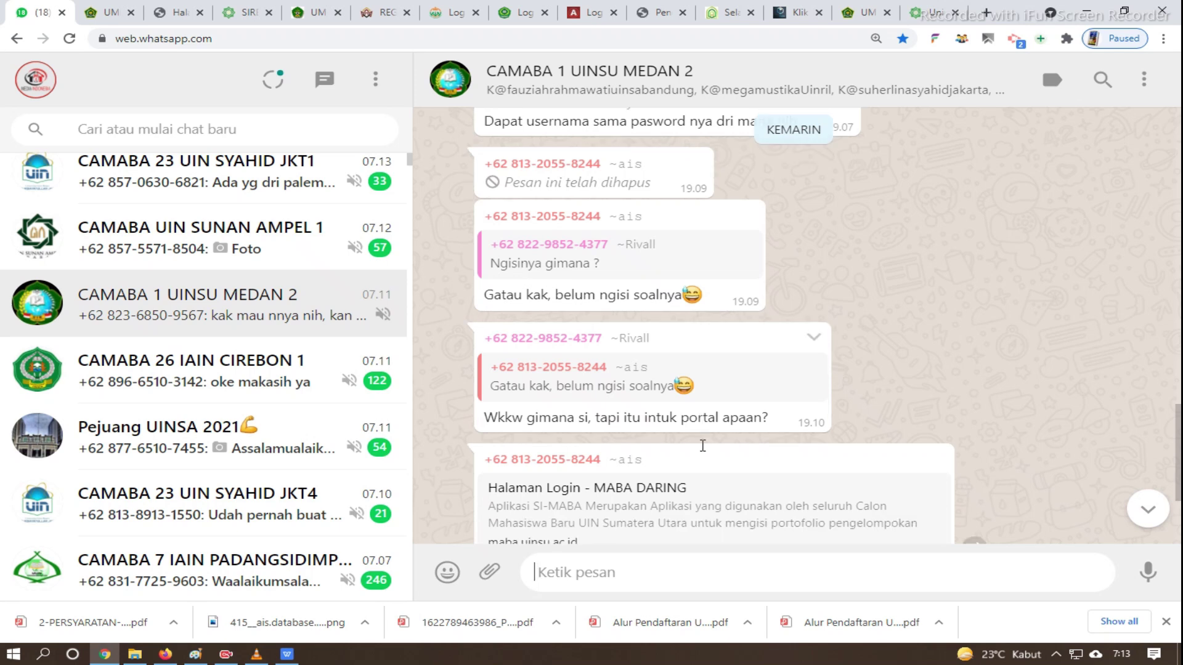
pyautogui.scroll(-5, 703, 444)
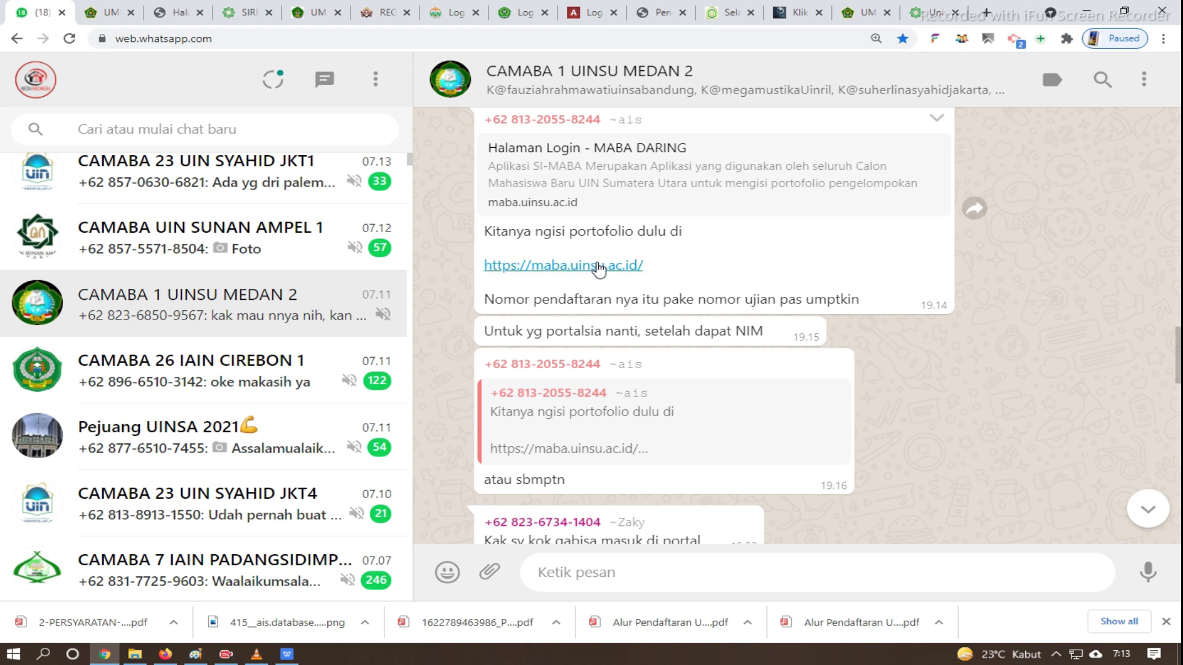
pyautogui.scroll(-20, 639, 321)
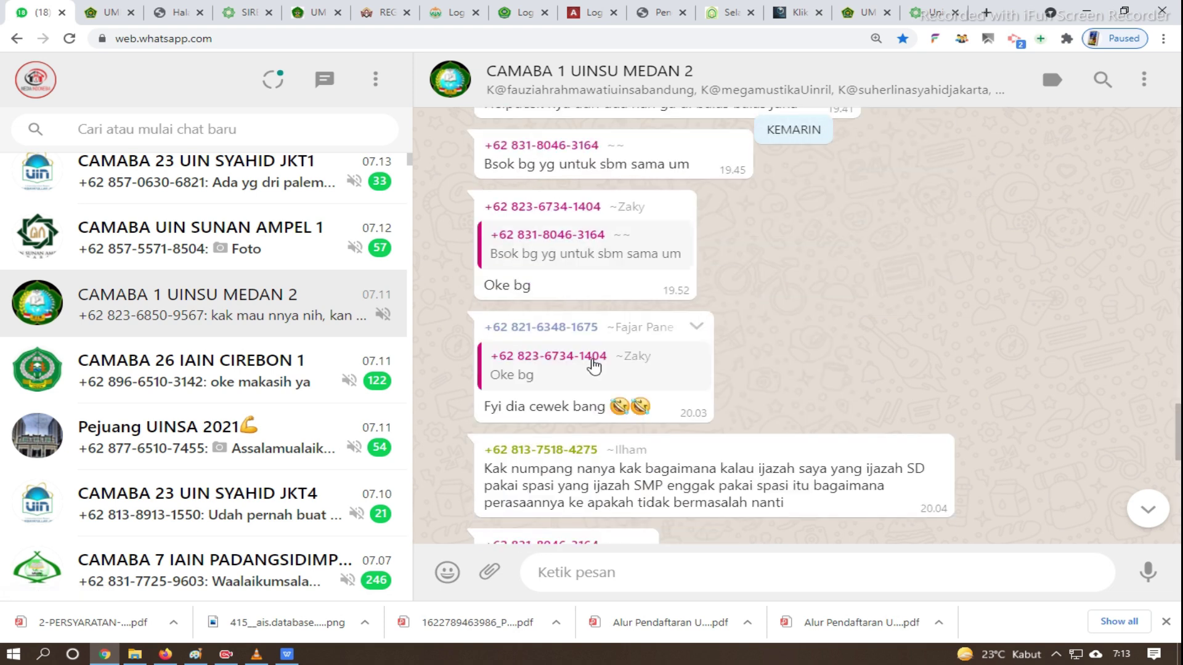
pyautogui.scroll(-2, 596, 384)
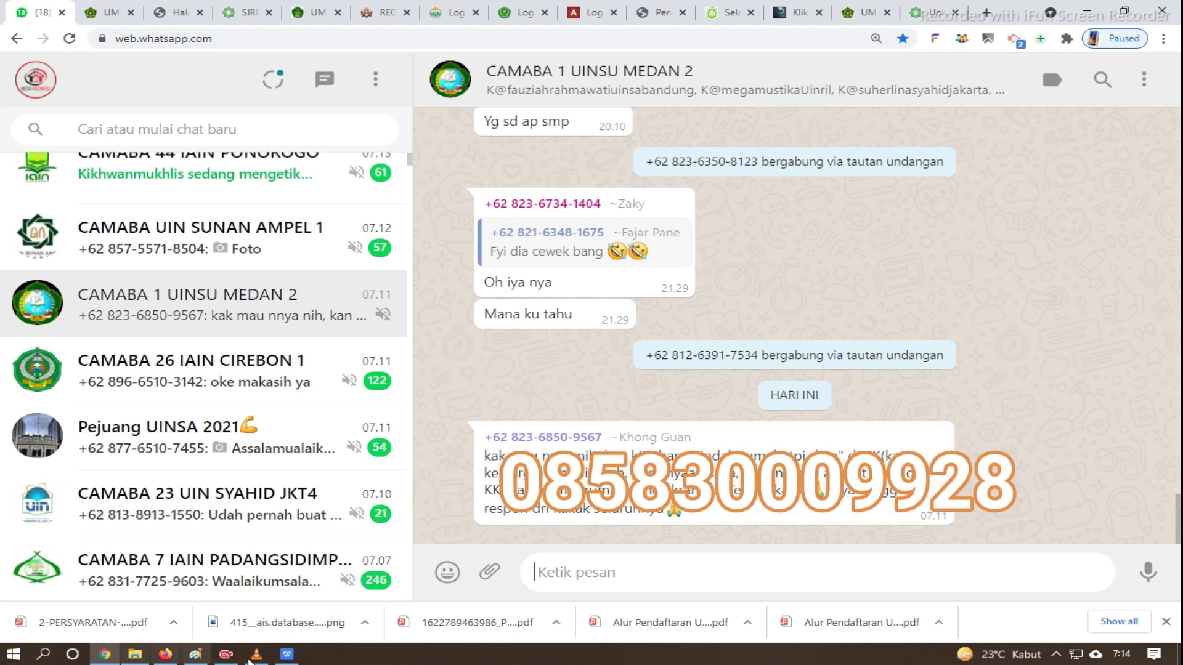
# - Return to the Tut PTKIN guide in WPS Office and select an empty cell below the section 4 heading
pyautogui.click(286, 655)
pyautogui.click(178, 530)
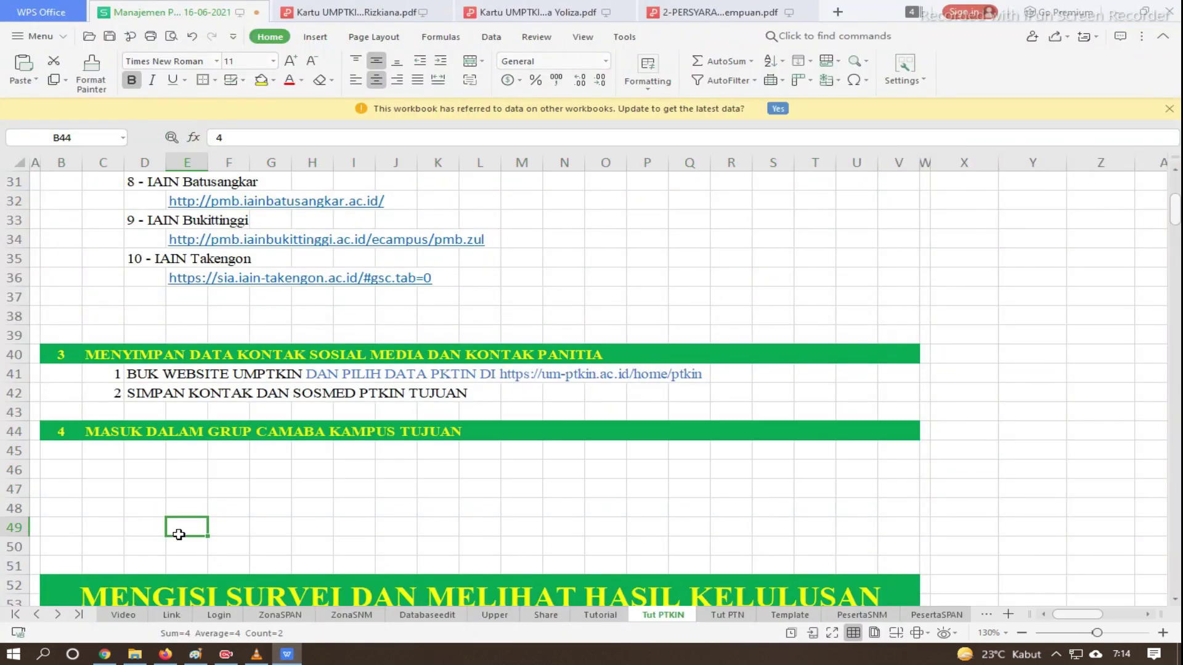
pyautogui.scroll(2, 189, 550)
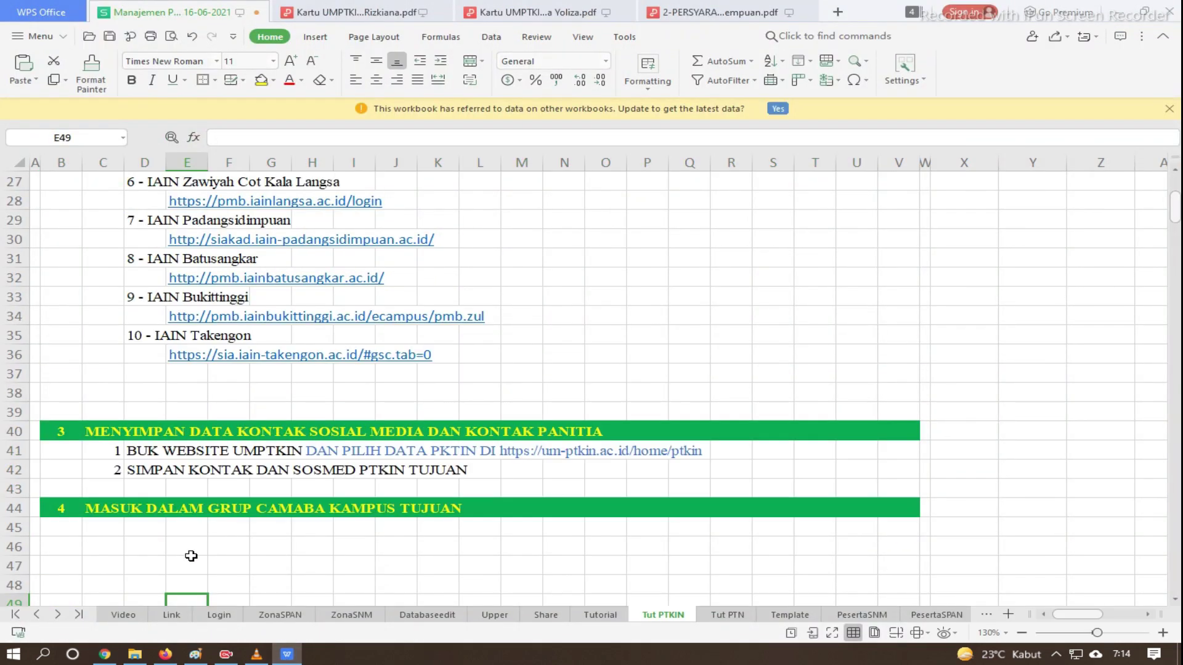
pyautogui.click(442, 560)
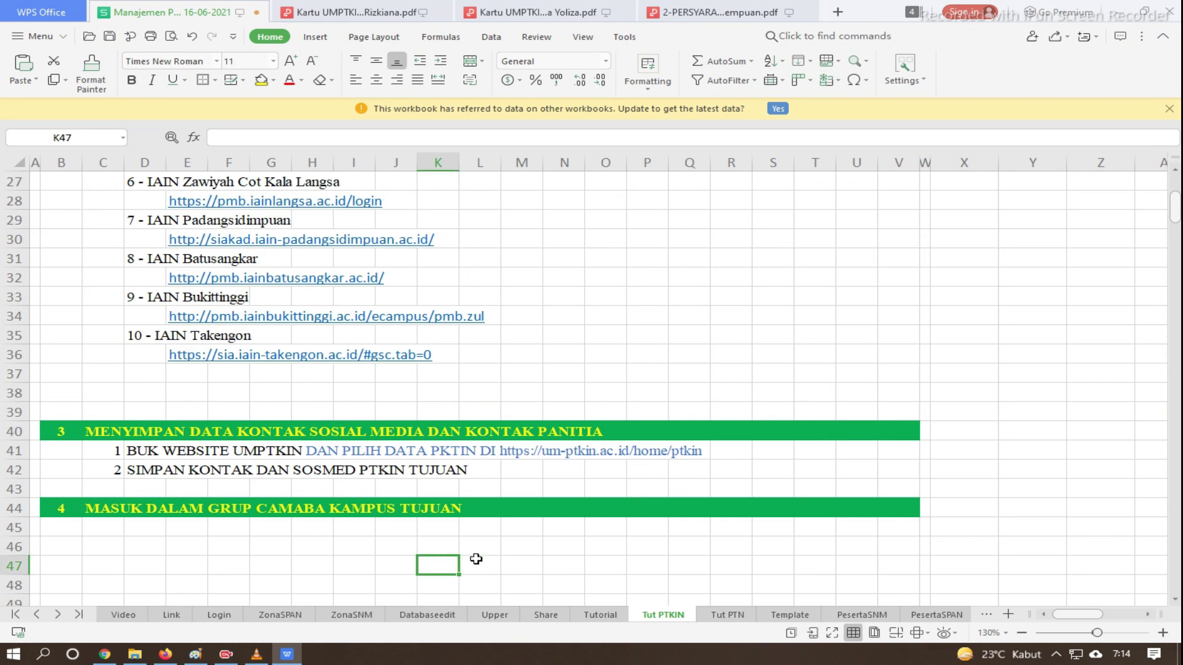